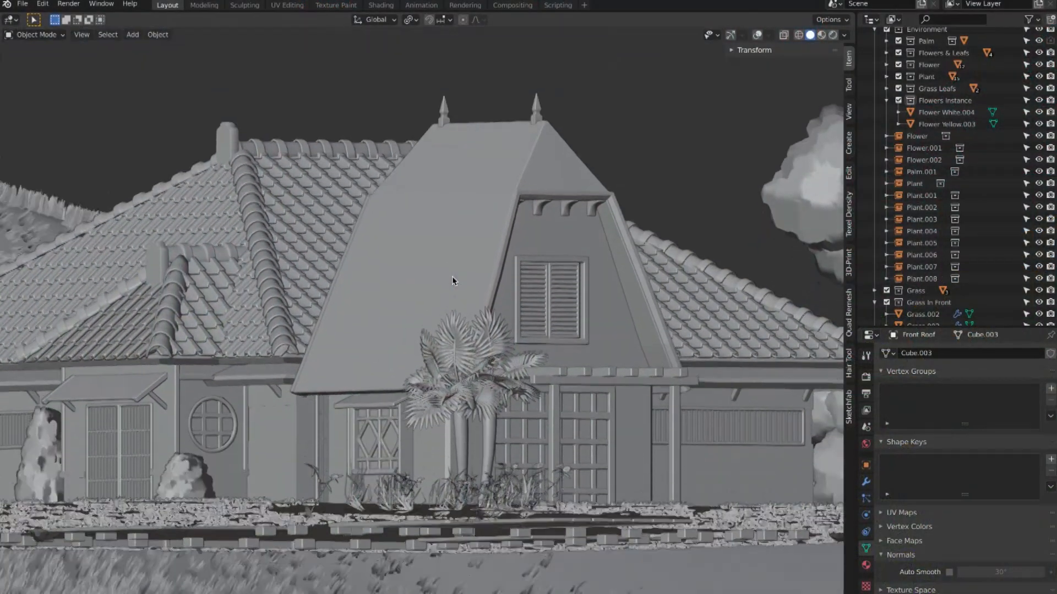
pyautogui.moveTo(452, 277); pyautogui.dragTo(451, 276, button='middle')
pyautogui.scroll(-2, 451, 276)
pyautogui.scroll(4, 451, 277)
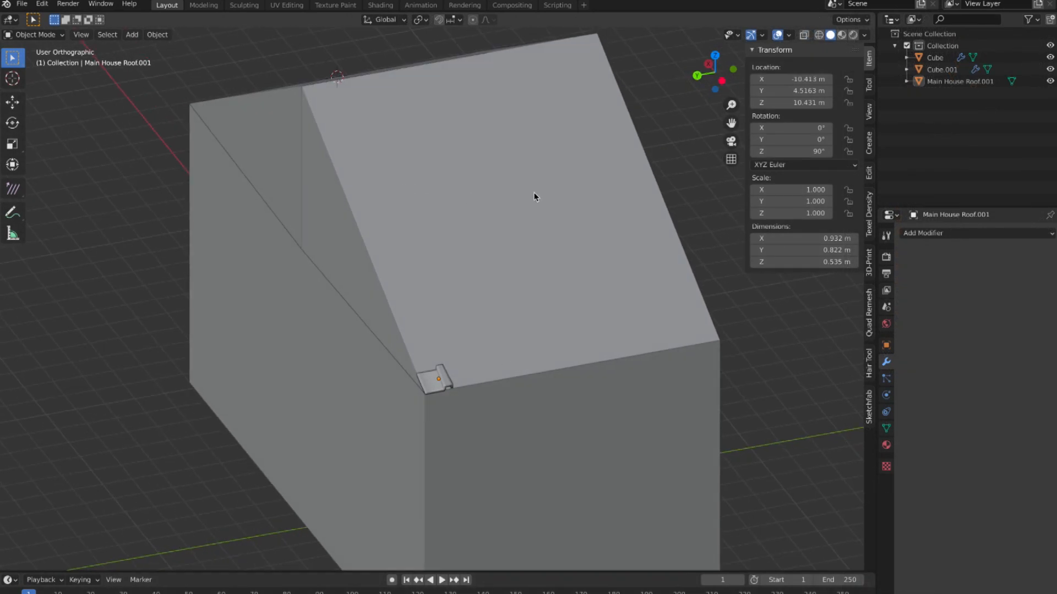
# Step: Add an Array modifier to the small roof tile at the lower corner of the roof slope
pyautogui.moveTo(531, 198); pyautogui.dragTo(528, 200, button='middle')
pyautogui.moveTo(519, 358); pyautogui.dragTo(477, 382, button='middle')
pyautogui.click(446, 386)
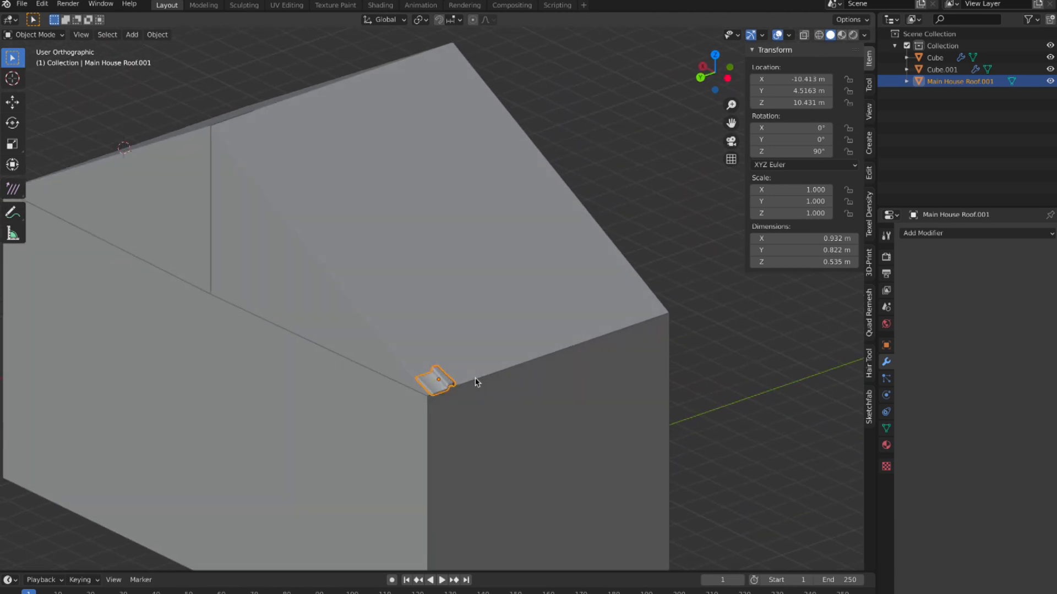
pyautogui.click(945, 236)
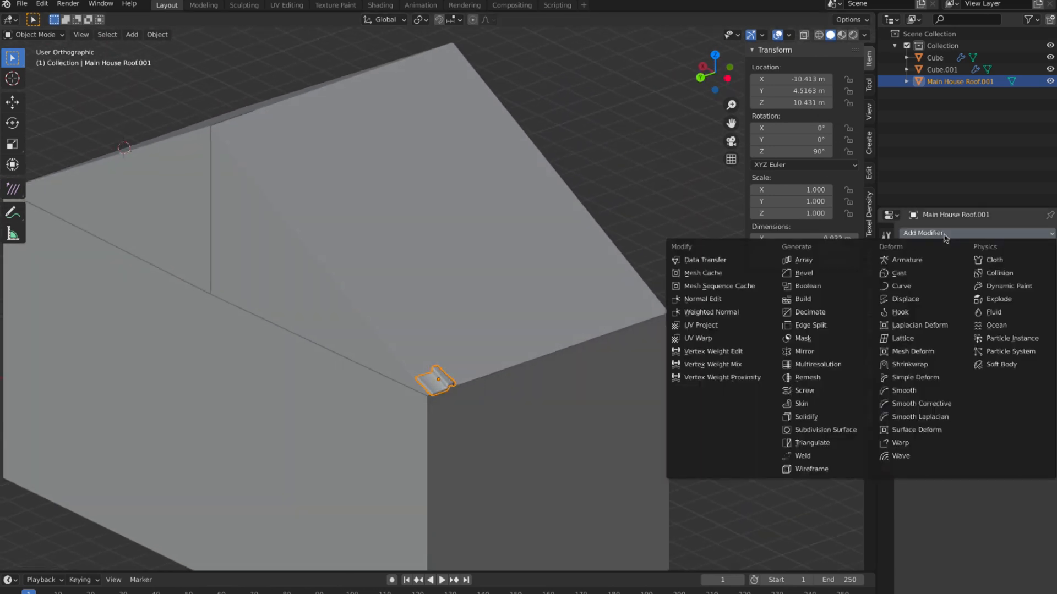
pyautogui.click(813, 269)
pyautogui.moveTo(689, 314); pyautogui.dragTo(483, 362, button='middle')
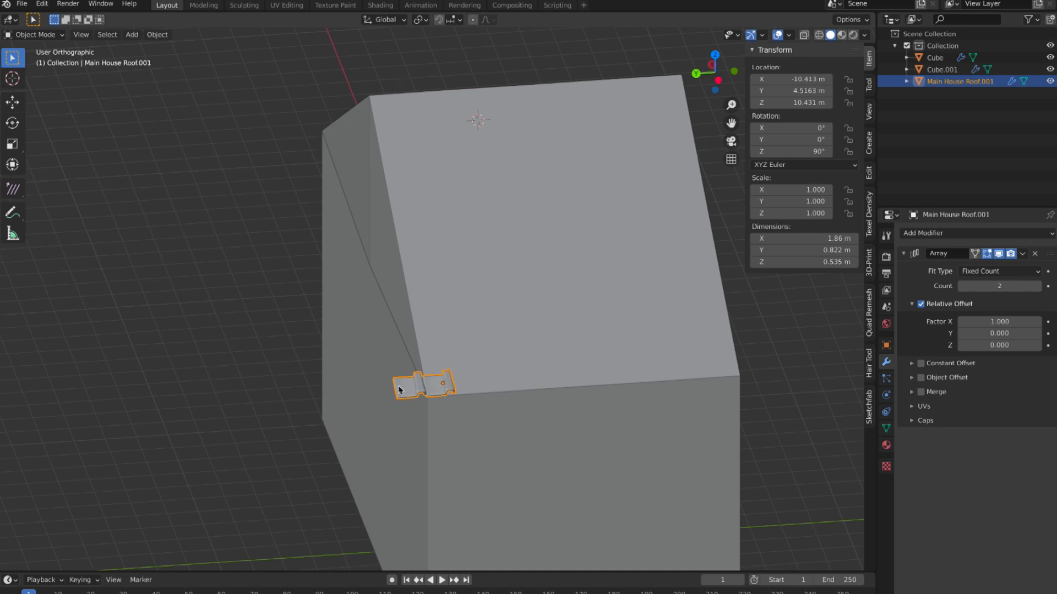
pyautogui.moveTo(491, 371); pyautogui.dragTo(491, 385, button='middle')
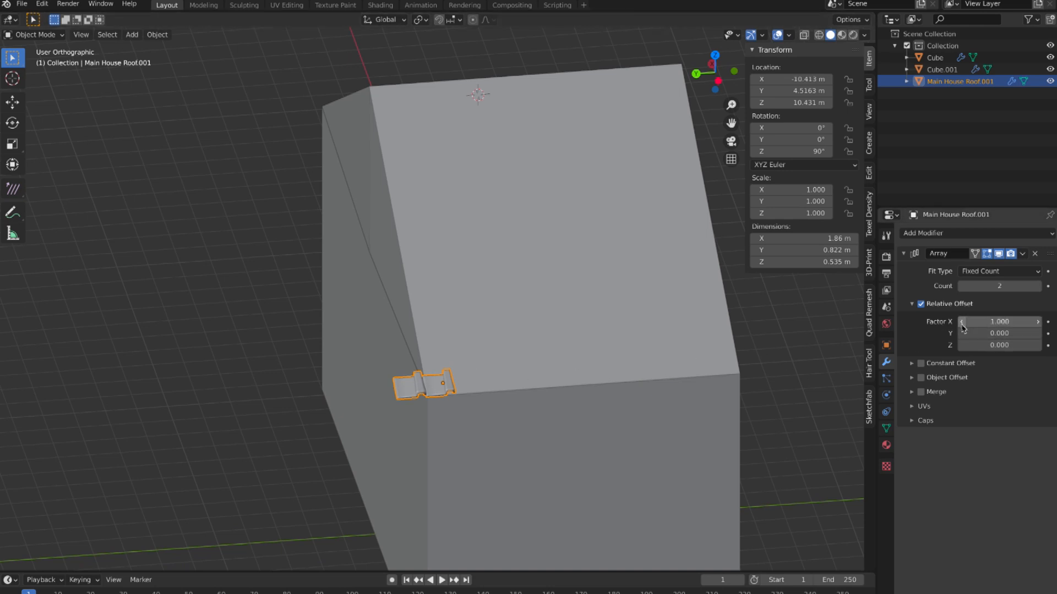
# Step: Set the tile array's relative offset factors to 0 on X and 1 on Y
pyautogui.click(1011, 322)
pyautogui.write('0')
pyautogui.press('Tab')
pyautogui.write('0.01')
pyautogui.press('Return')
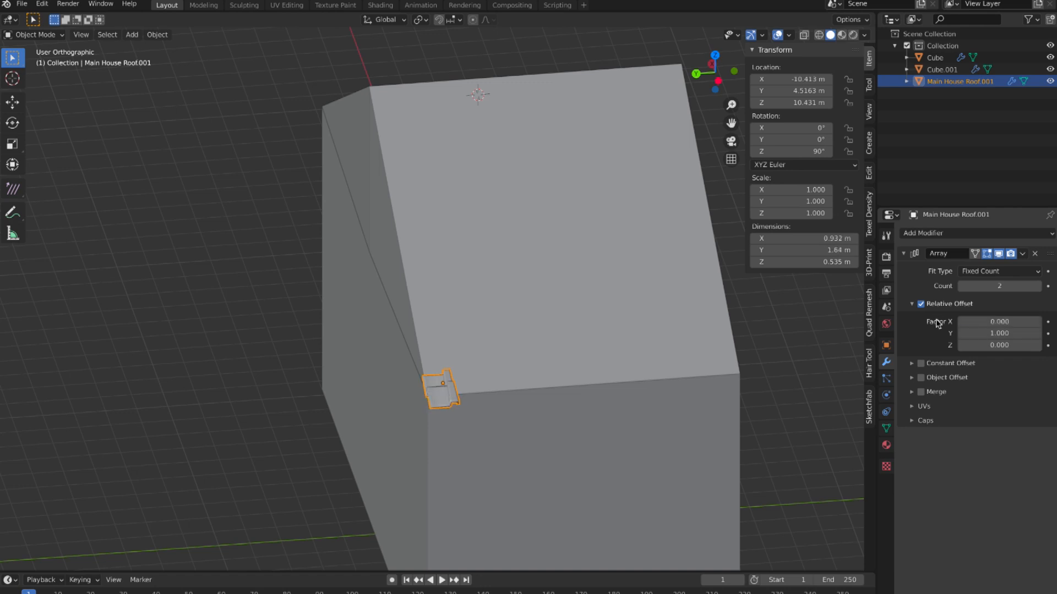
# Step: Try different relative Y offset factors on the tile array, ending at 0.8
pyautogui.moveTo(665, 391); pyautogui.dragTo(738, 389, button='middle')
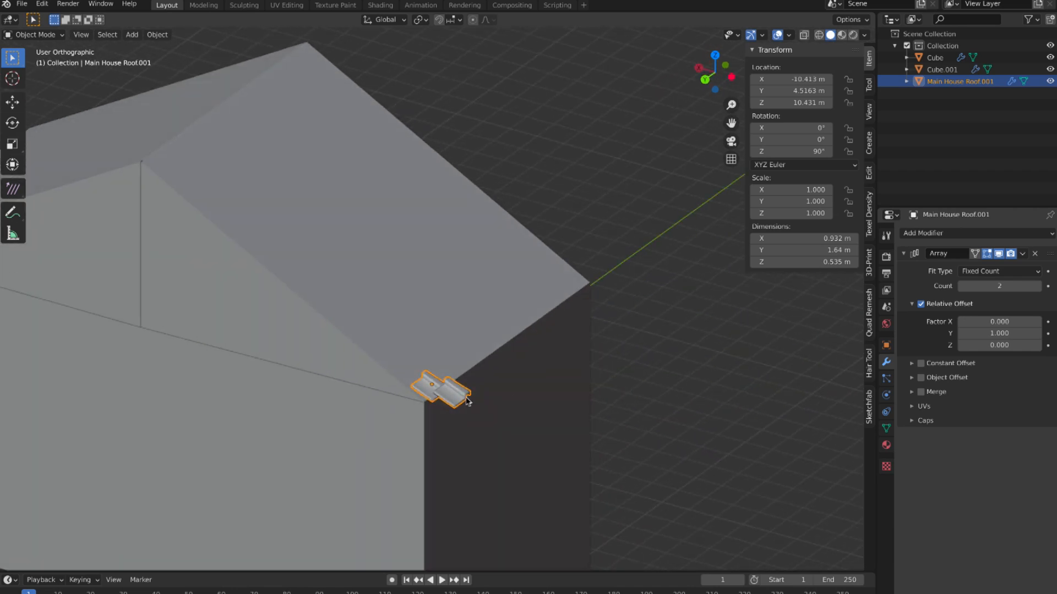
pyautogui.click(1038, 334)
pyautogui.click(1038, 333)
pyautogui.click(1038, 334)
pyautogui.click(1038, 334)
pyautogui.click(1038, 333)
pyautogui.click(1038, 334)
pyautogui.click(1038, 333)
pyautogui.click(1038, 333)
pyautogui.click(1038, 334)
pyautogui.click(1038, 333)
pyautogui.click(962, 333)
pyautogui.click(962, 334)
pyautogui.click(962, 333)
pyautogui.click(962, 333)
pyautogui.click(962, 334)
pyautogui.click(962, 333)
pyautogui.click(962, 333)
pyautogui.click(962, 334)
pyautogui.click(962, 334)
pyautogui.click(962, 333)
pyautogui.click(962, 334)
pyautogui.click(962, 334)
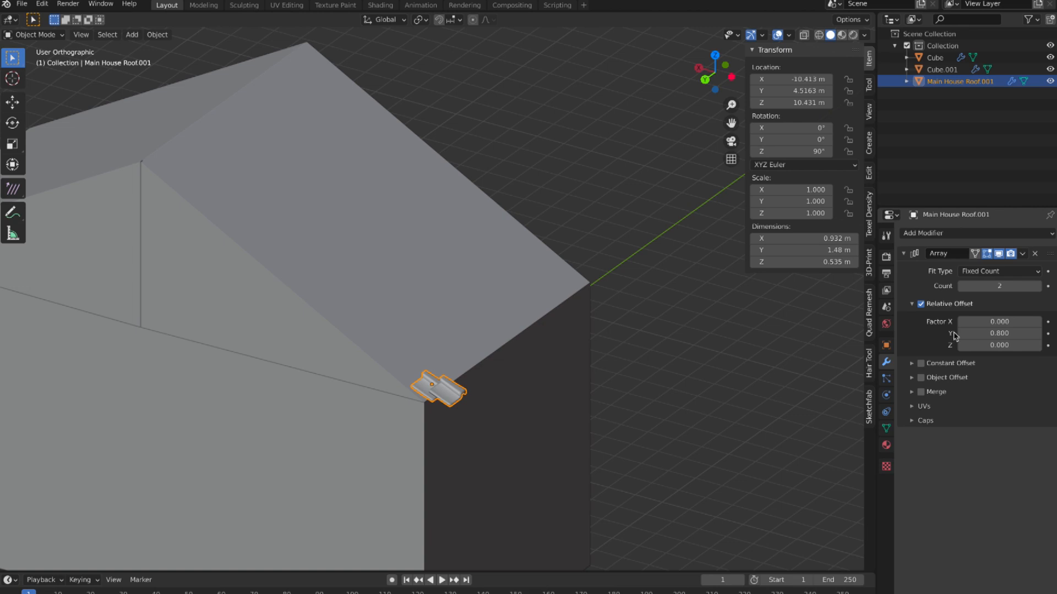
# Step: Reverse the array direction by setting the relative Y offset factor to -1
pyautogui.click(984, 334)
pyautogui.write('1')
pyautogui.press('Return')
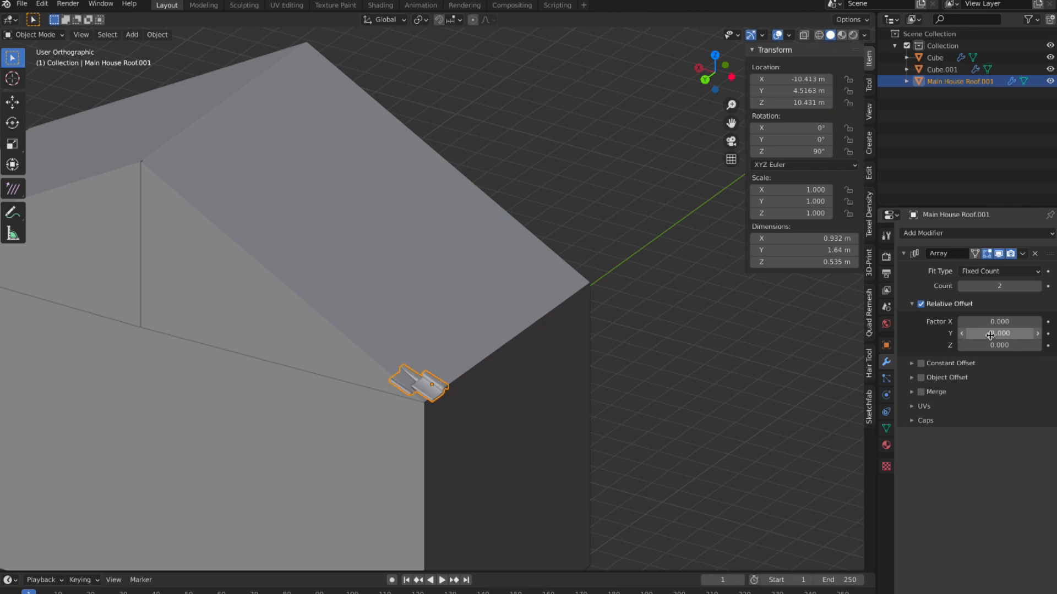
# Step: Increase the tile array's count to 13
pyautogui.moveTo(618, 368); pyautogui.dragTo(516, 381, button='middle')
pyautogui.scroll(2, 510, 376)
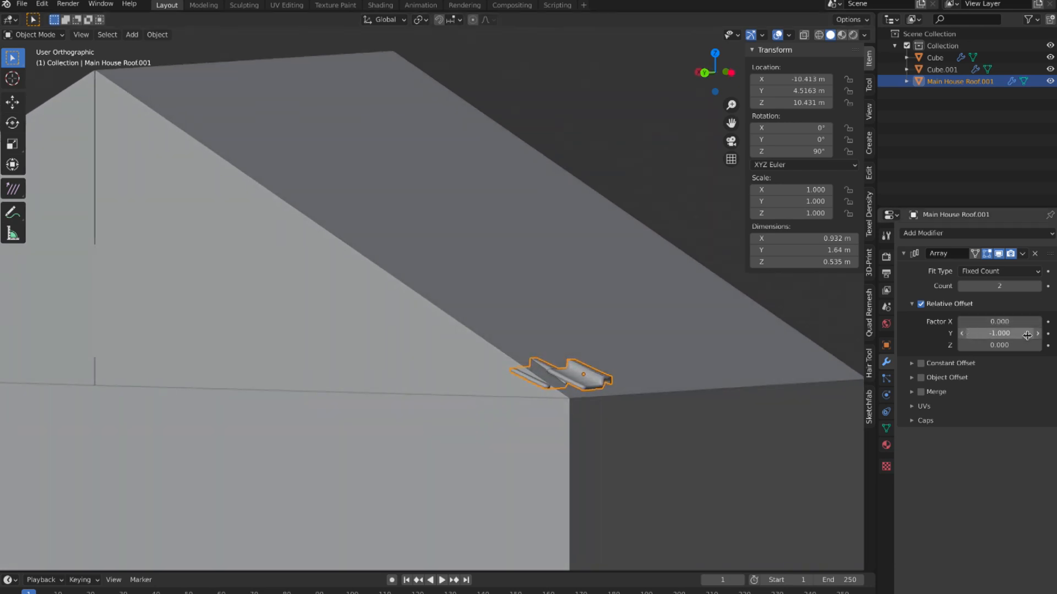
pyautogui.click(1038, 286)
pyautogui.click(1038, 286)
pyautogui.click(1038, 287)
pyautogui.click(1038, 287)
pyautogui.moveTo(785, 325)
pyautogui.mouseDown(button='middle')
pyautogui.moveTo(550, 337)
pyautogui.moveTo(607, 380)
pyautogui.mouseUp(button='middle')
pyautogui.scroll(-2, 551, 337)
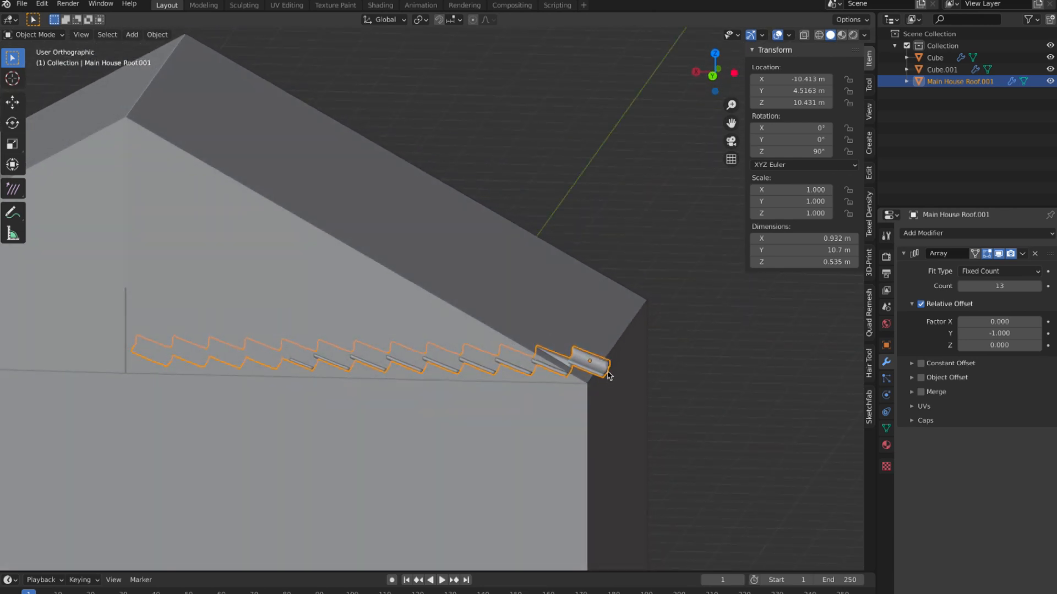
# Step: Rotate the tile's whole mesh about -14° around global Y in Edit Mode and return to Object Mode
pyautogui.press('Tab')
pyautogui.press('a')
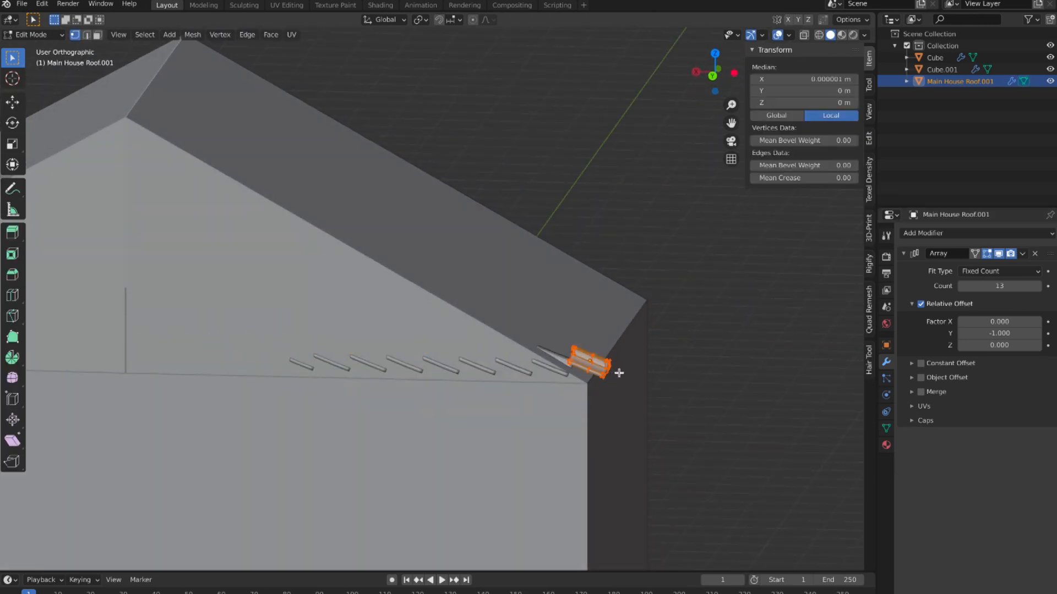
pyautogui.press('r')
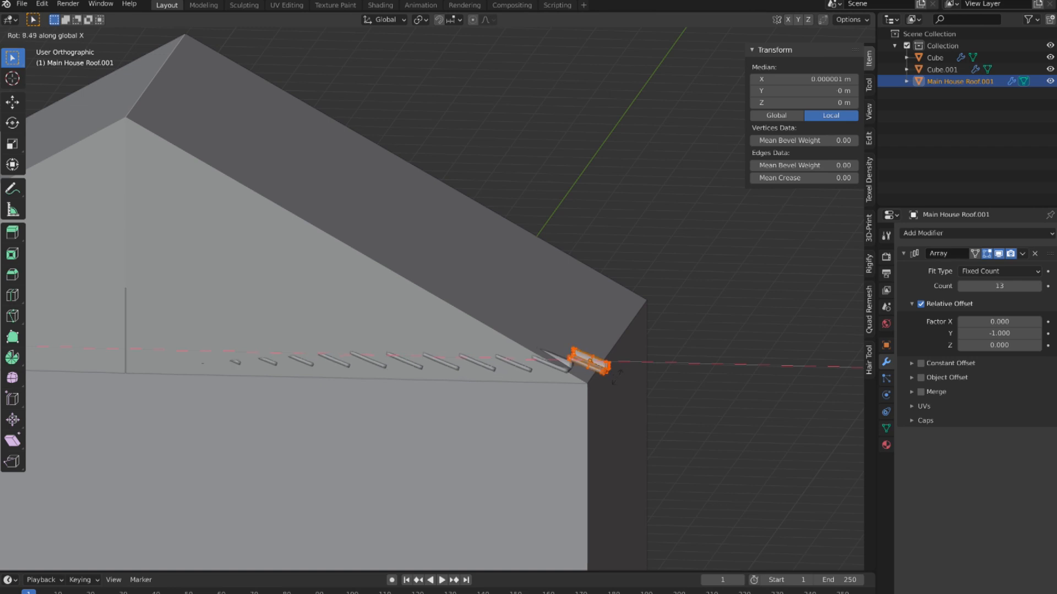
pyautogui.press('y')
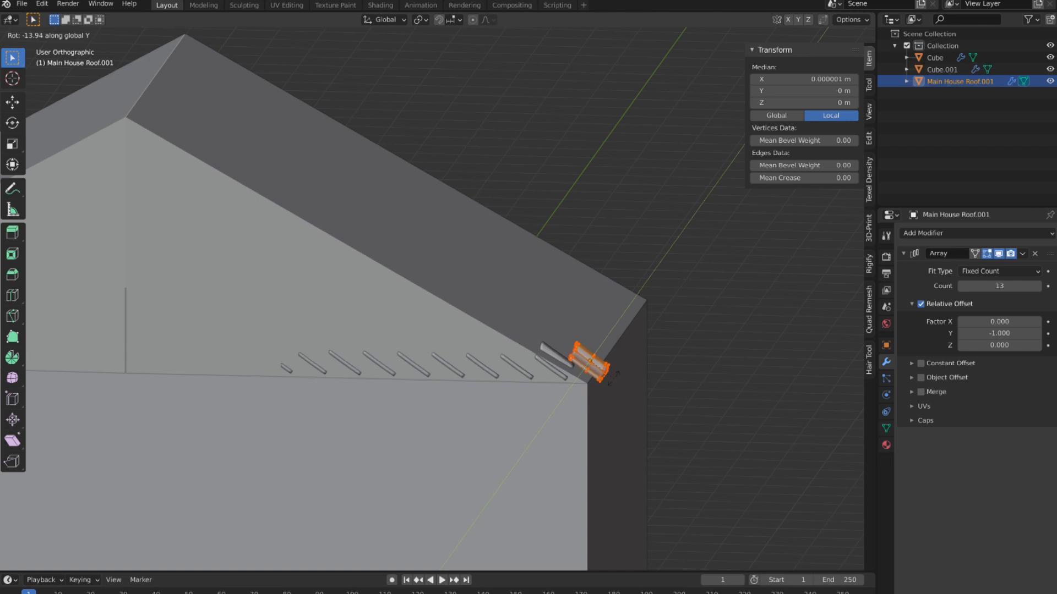
pyautogui.click(612, 379)
pyautogui.moveTo(632, 358); pyautogui.dragTo(633, 359, button='middle')
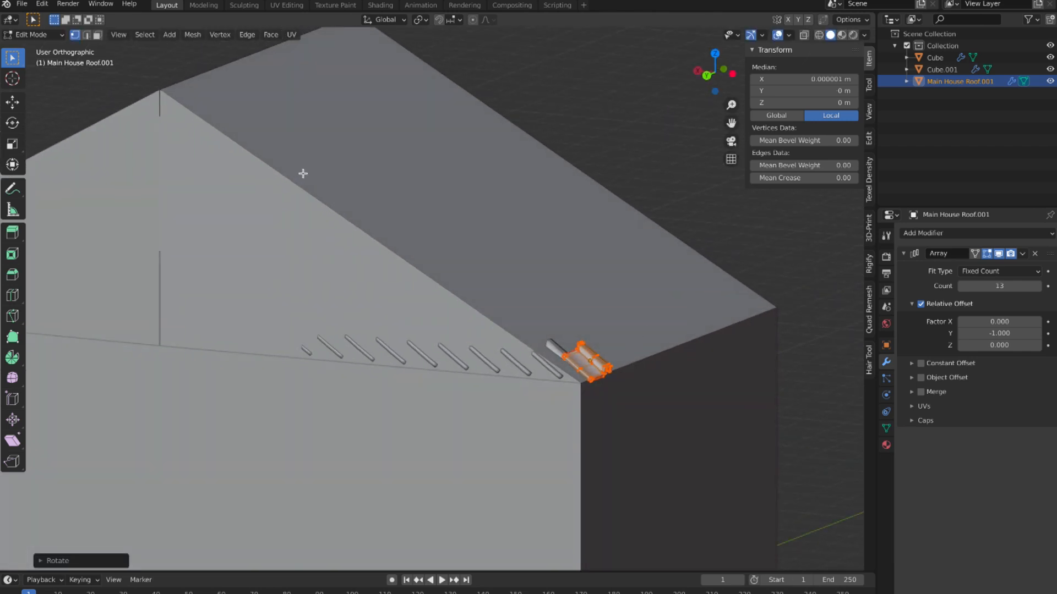
pyautogui.click(33, 34)
pyautogui.click(39, 45)
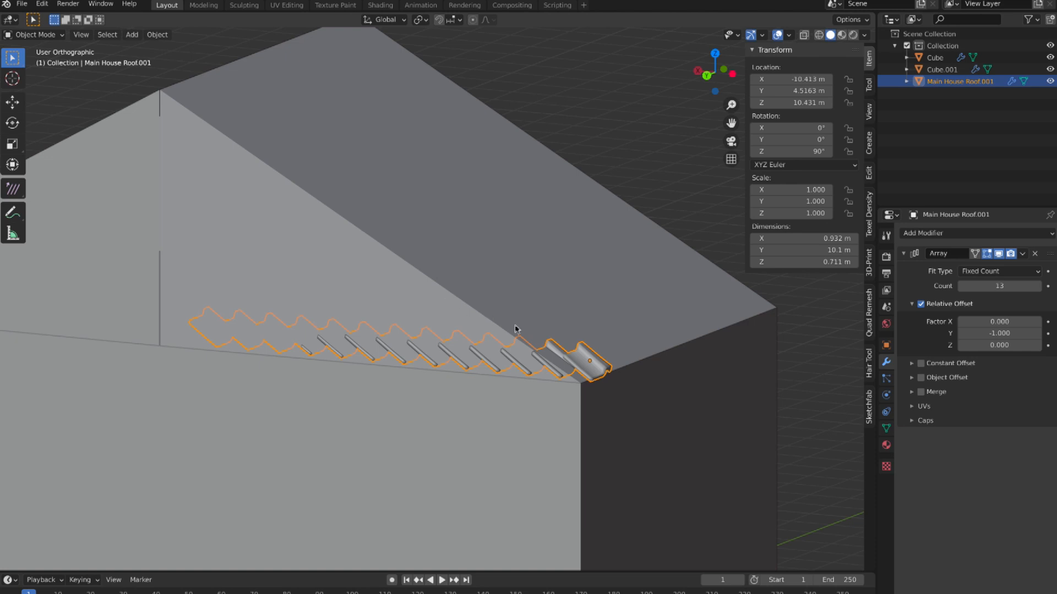
# Step: In back view, level the tile mesh by rotating it about 35° around global Y in Edit Mode, and return to Object Mode
pyautogui.moveTo(597, 367); pyautogui.dragTo(610, 372, button='middle')
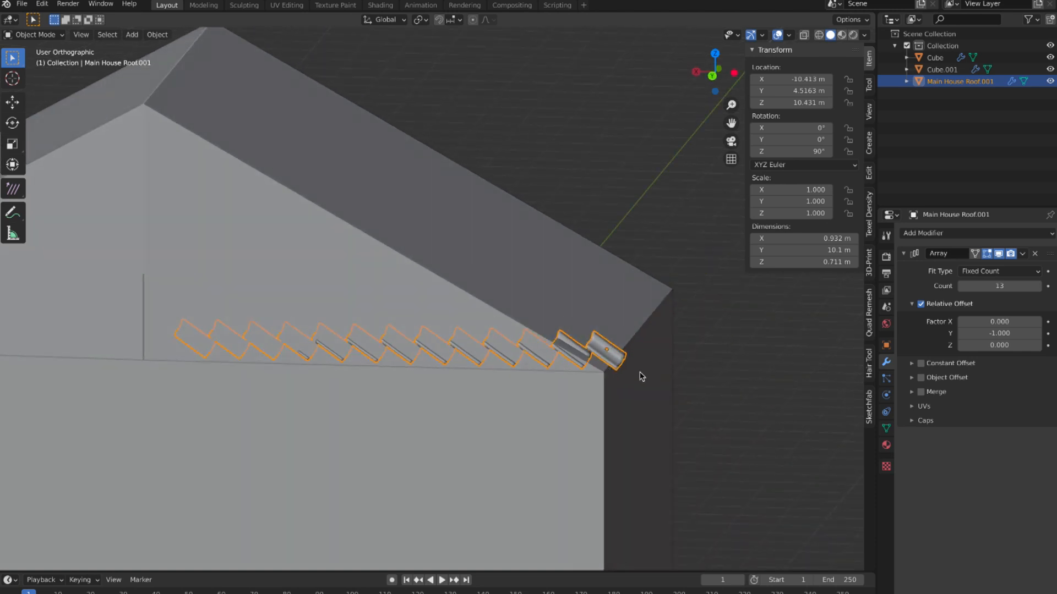
pyautogui.press('Tab')
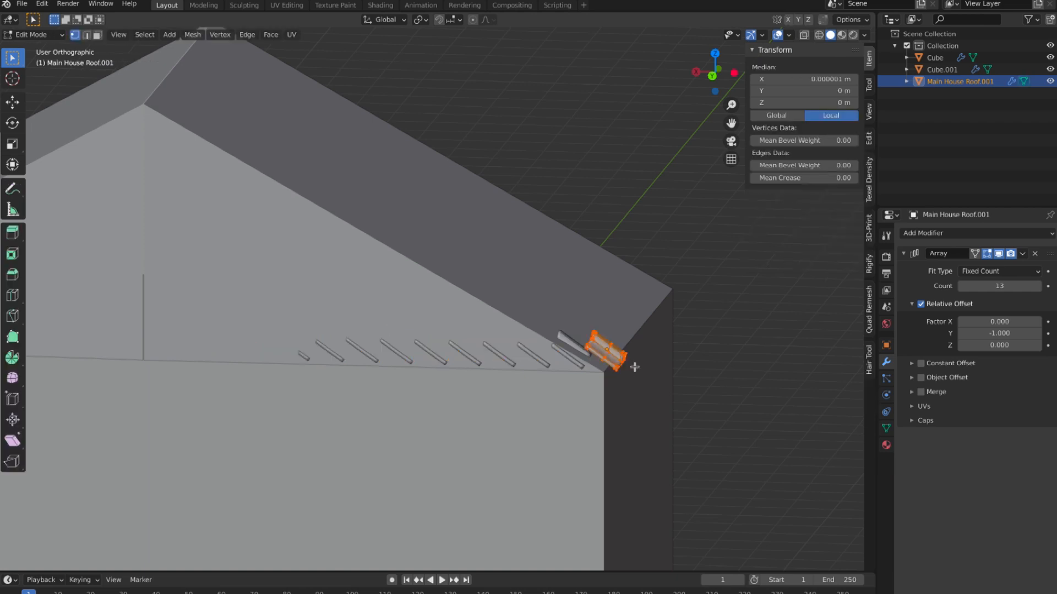
pyautogui.moveTo(647, 369); pyautogui.dragTo(647, 369, button='middle')
pyautogui.scroll(3, 647, 370)
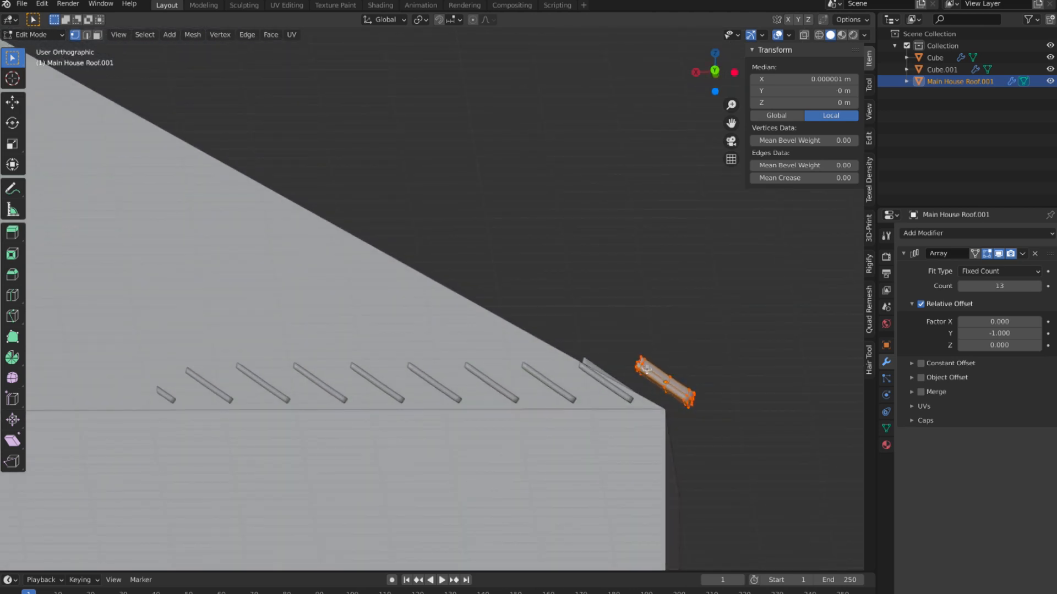
pyautogui.press('KP_3')
pyautogui.press('KP_1')
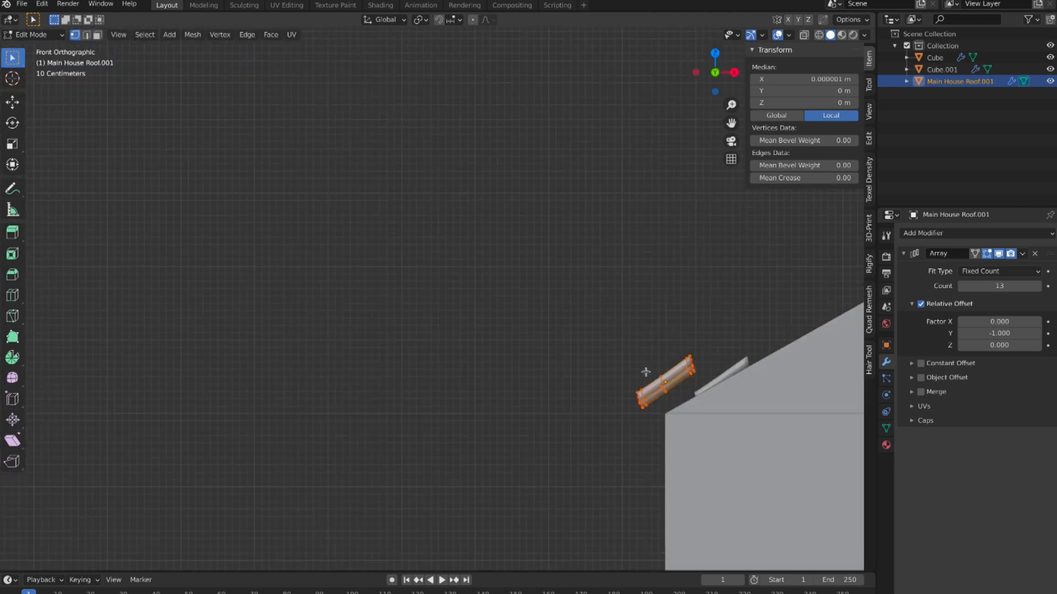
pyautogui.press('ctrl+KP_1')
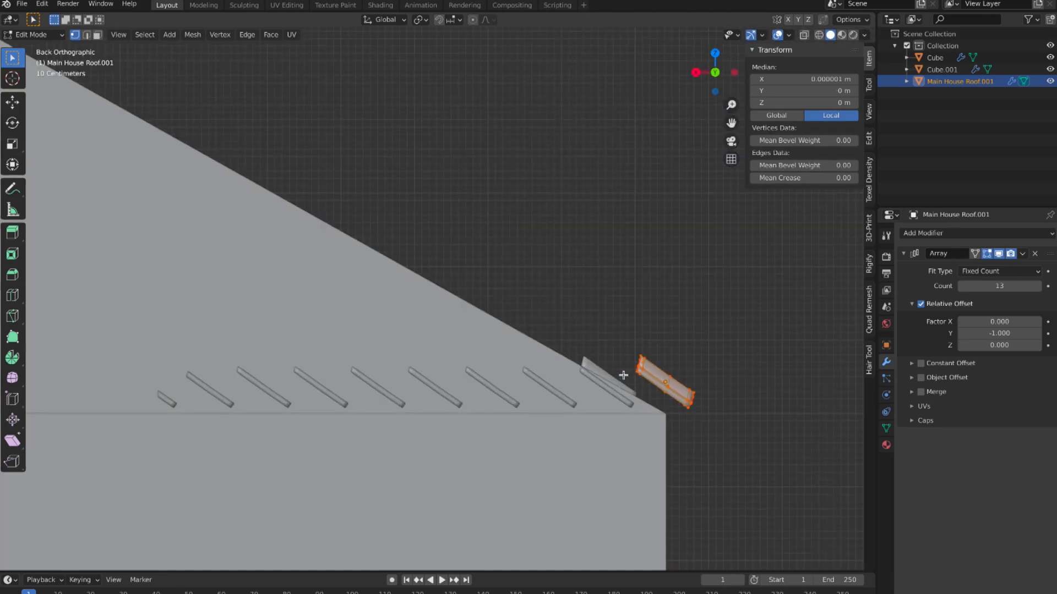
pyautogui.press('r')
pyautogui.press('x')
pyautogui.press('y')
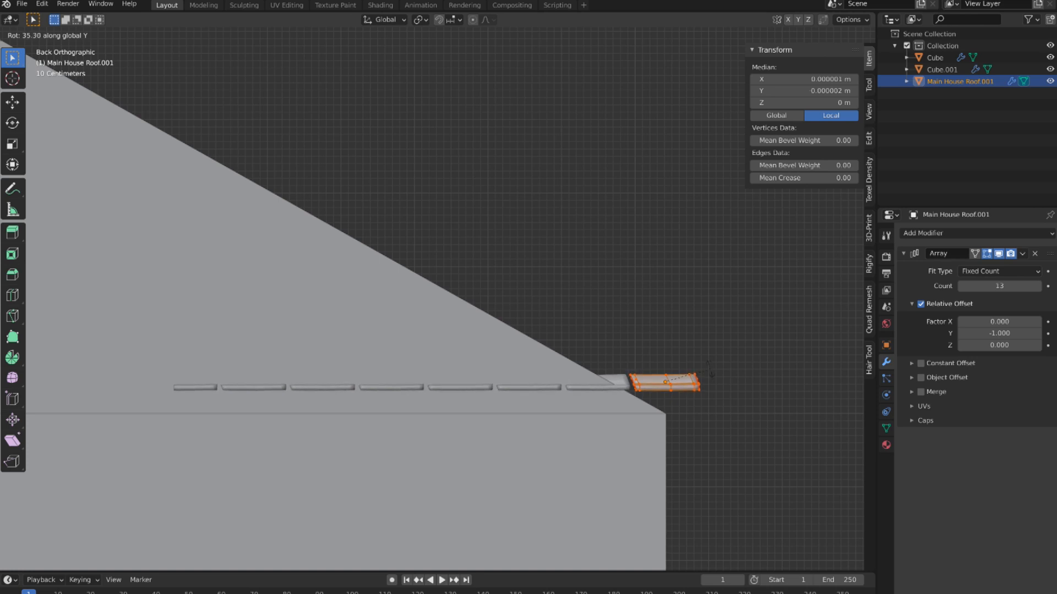
pyautogui.click(710, 369)
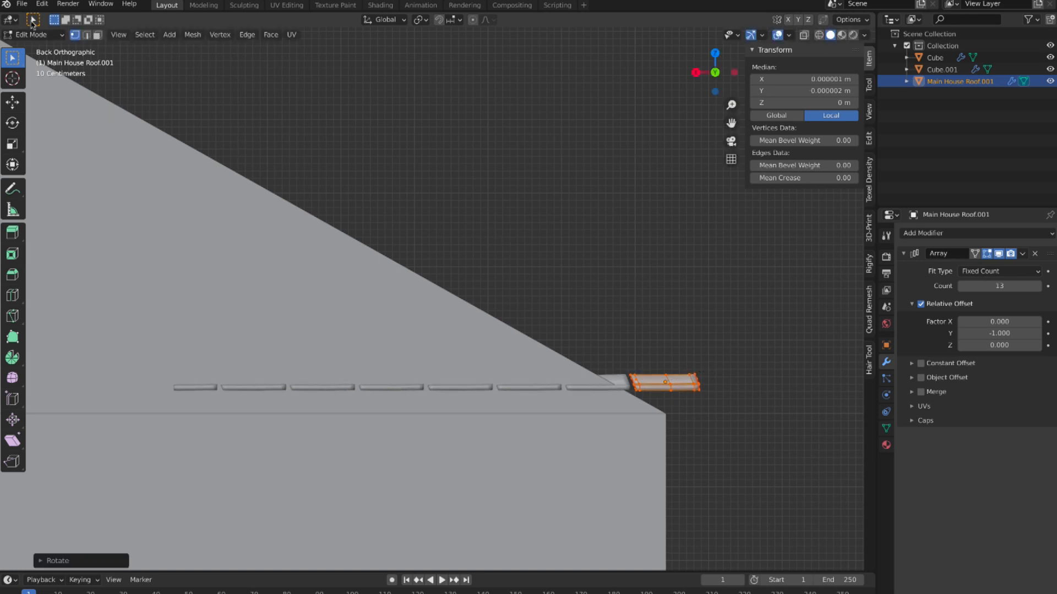
pyautogui.click(42, 33)
pyautogui.click(33, 46)
# Step: Rotate the tile row as an object about -29.6° around global Y to match the roof slope
pyautogui.click(673, 372)
pyautogui.click(675, 382)
pyautogui.moveTo(739, 390); pyautogui.dragTo(737, 390, button='middle')
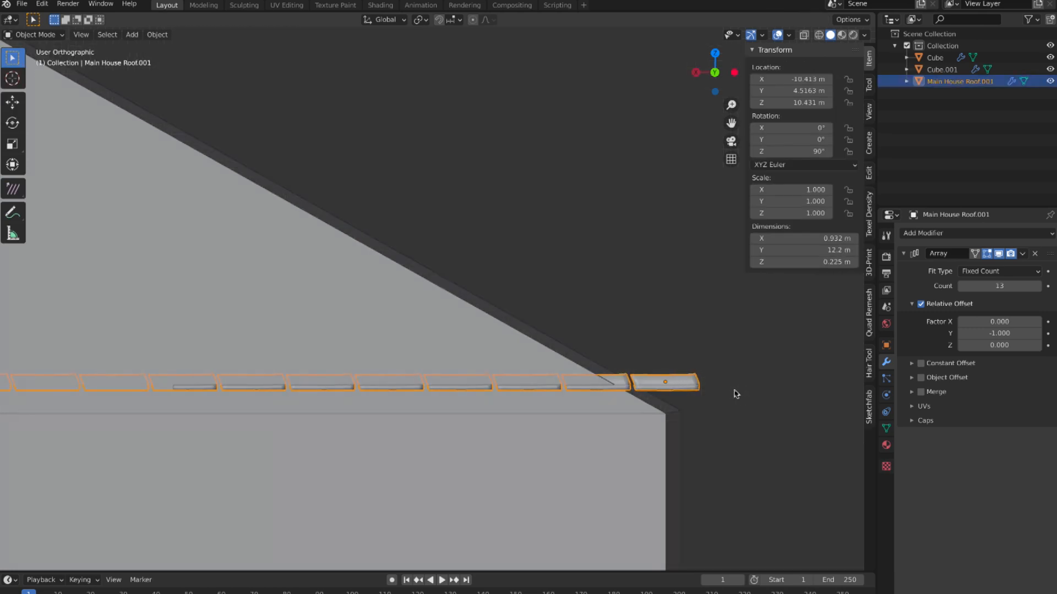
pyautogui.press('r')
pyautogui.press('y')
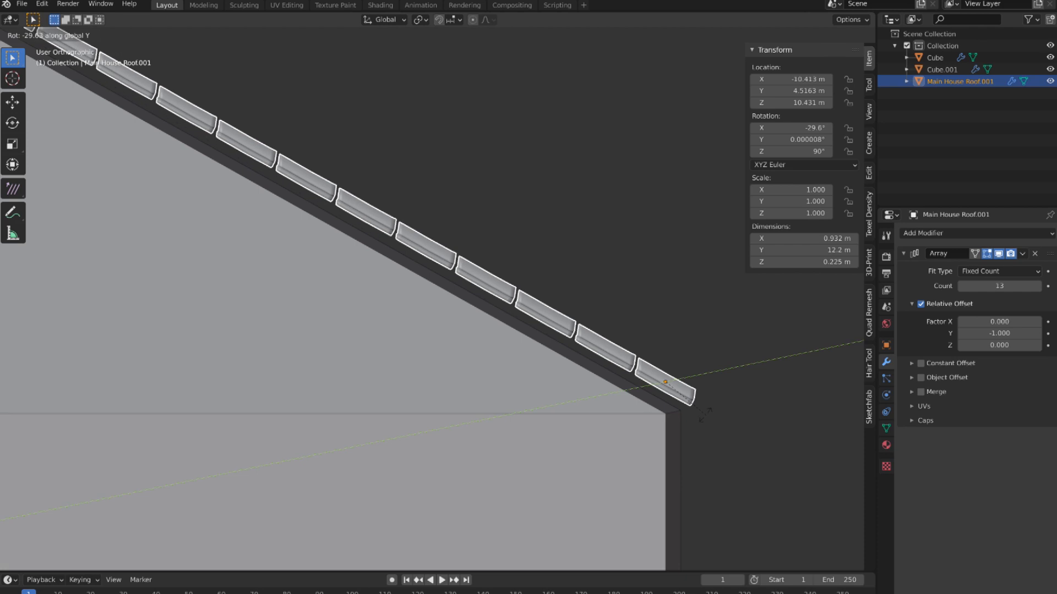
pyautogui.click(675, 384)
# Step: Overlap the arrayed tiles with a relative Y offset factor of -0.8 and raise the count to 16
pyautogui.scroll(-3, 670, 382)
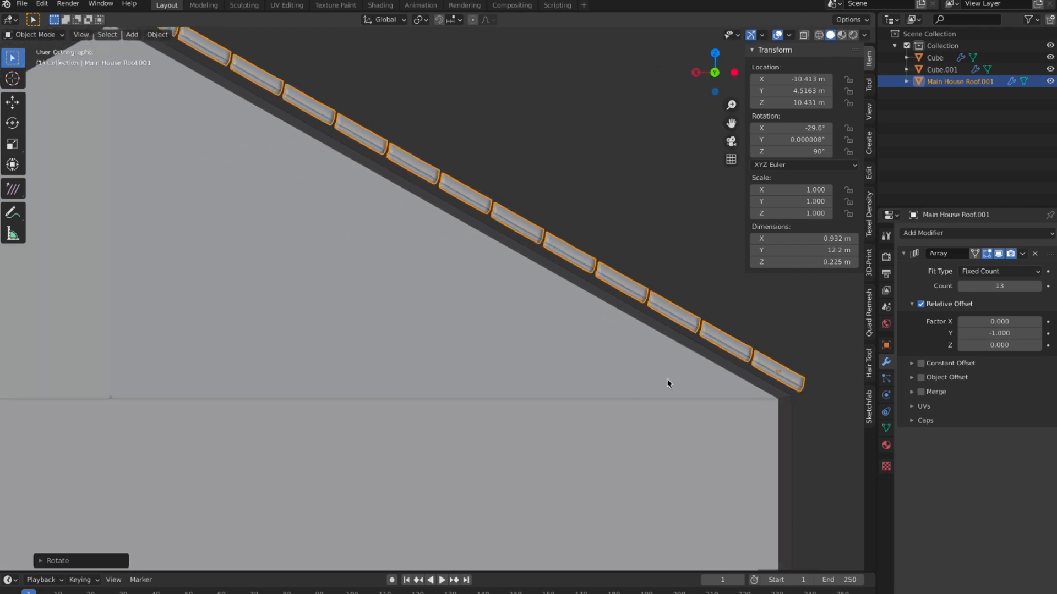
pyautogui.moveTo(704, 380); pyautogui.dragTo(637, 407, button='middle')
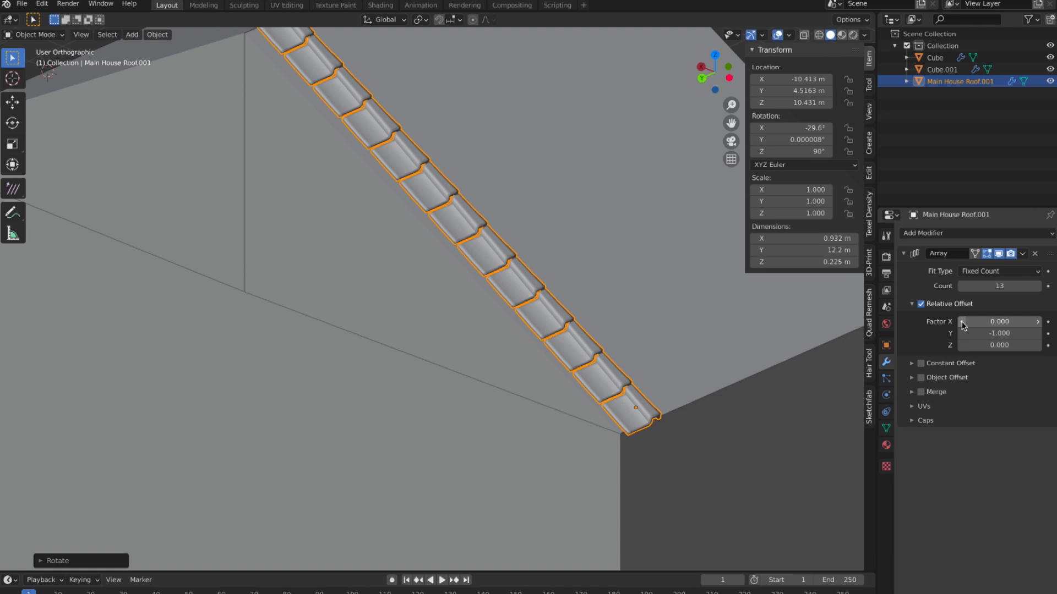
pyautogui.click(1037, 333)
pyautogui.click(1038, 334)
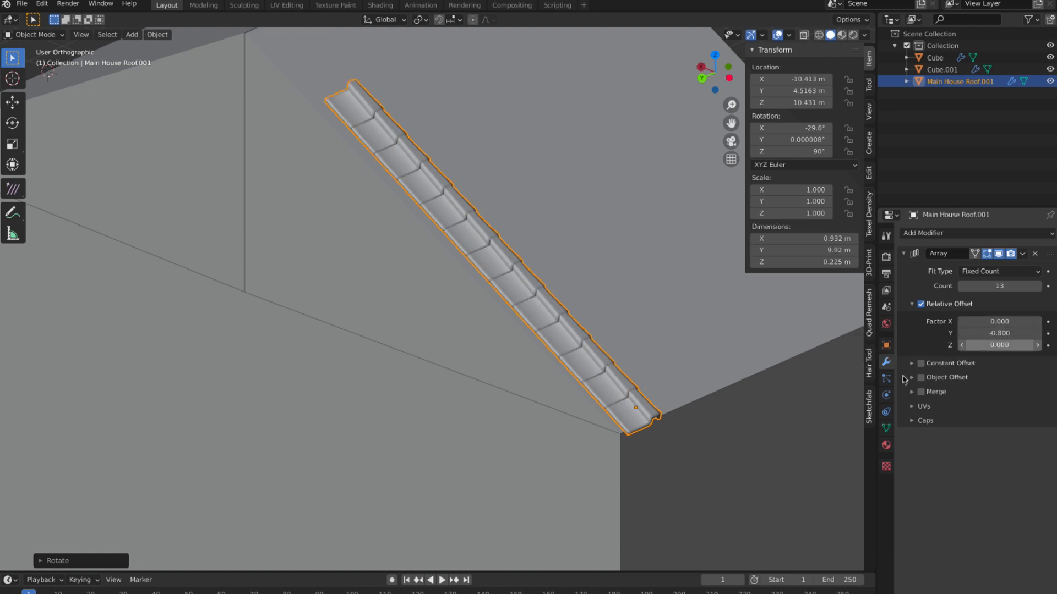
pyautogui.moveTo(804, 402)
pyautogui.mouseDown(button='middle')
pyautogui.moveTo(825, 364)
pyautogui.moveTo(807, 401)
pyautogui.mouseUp(button='middle')
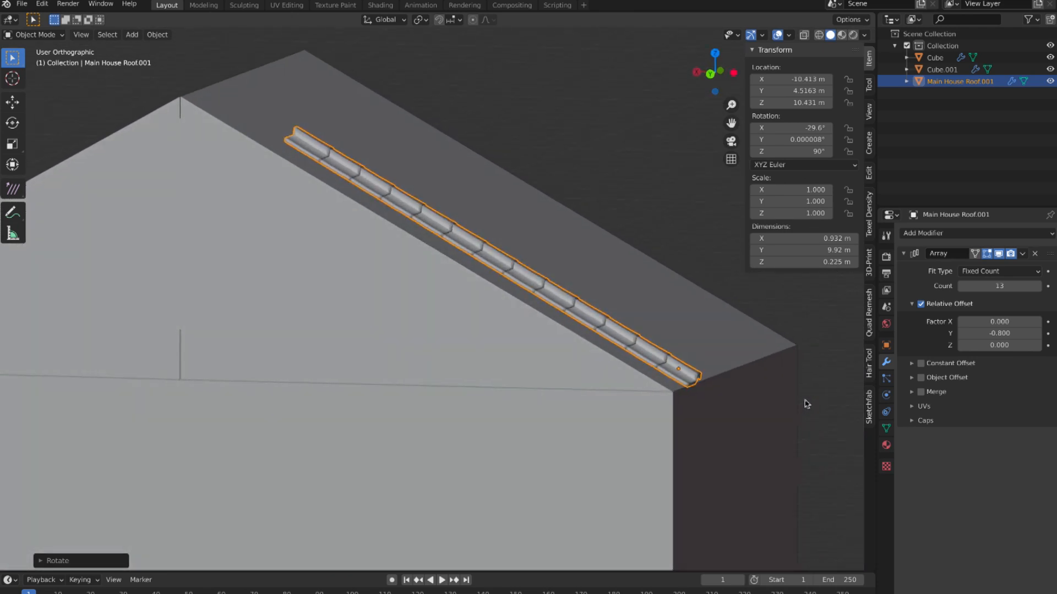
pyautogui.click(1038, 285)
pyautogui.click(1038, 286)
pyautogui.click(1037, 286)
pyautogui.moveTo(562, 326); pyautogui.dragTo(565, 330, button='middle')
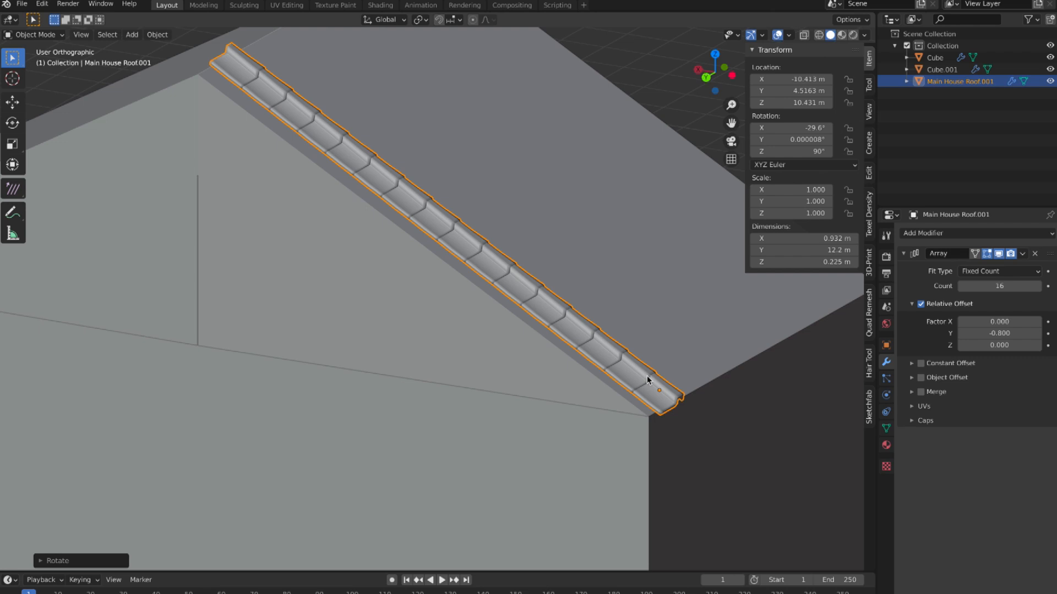
# Step: Select the tile's linked geometry in Edit Mode, tilt it about 5° around global Y so the rows overlap, and return to Object Mode
pyautogui.scroll(4, 647, 379)
pyautogui.moveTo(646, 376); pyautogui.dragTo(647, 377, button='middle')
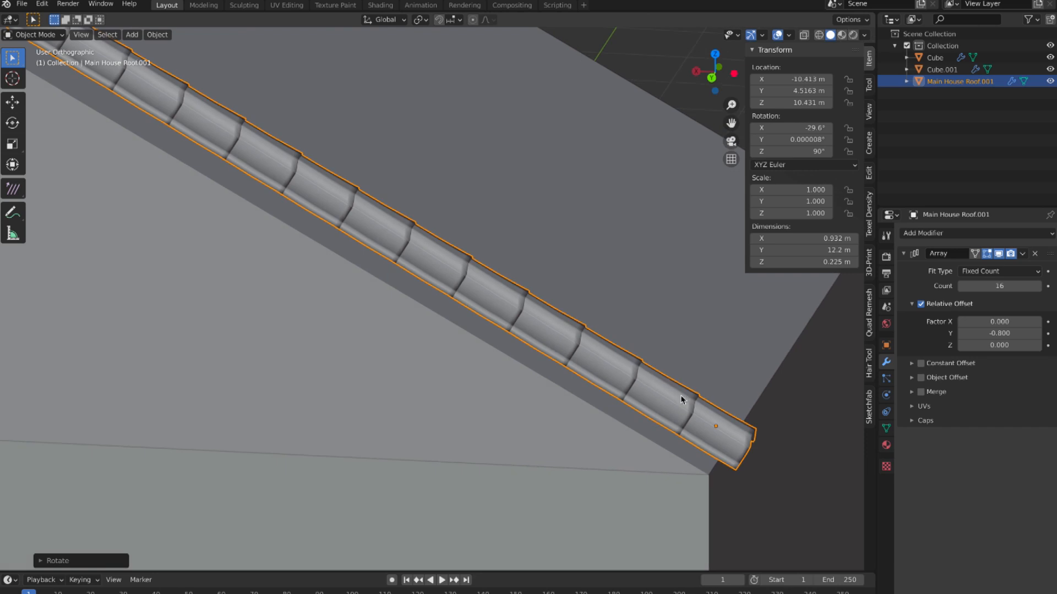
pyautogui.press('Tab')
pyautogui.moveTo(687, 399); pyautogui.dragTo(688, 400, button='middle')
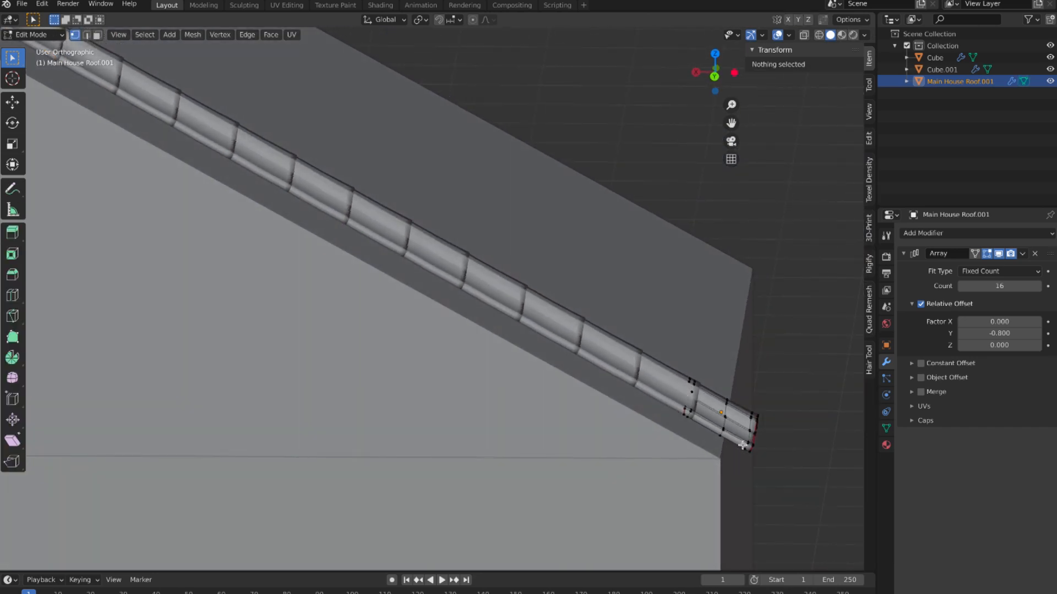
pyautogui.press('l')
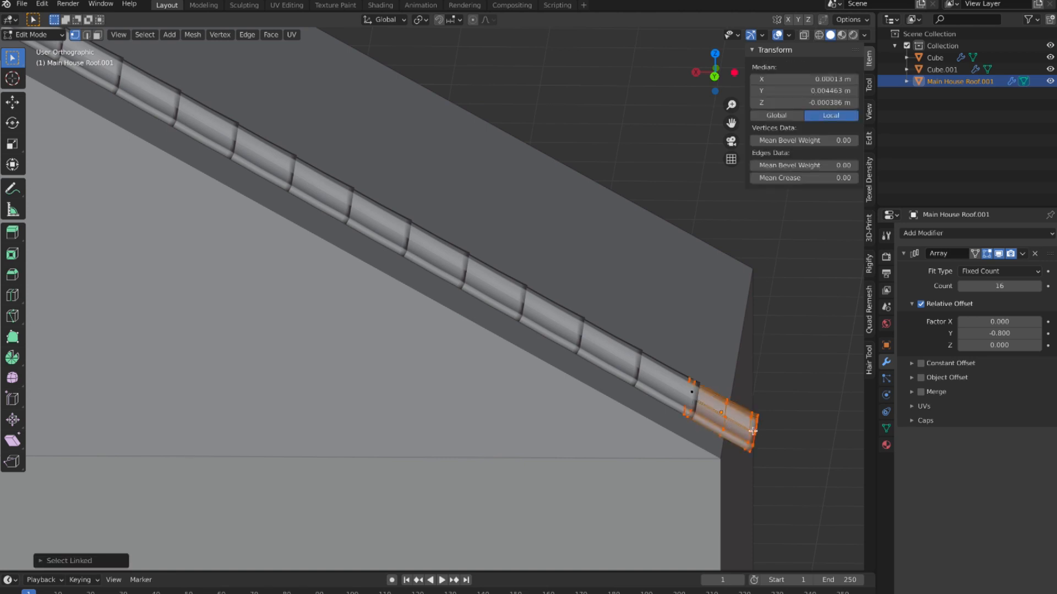
pyautogui.press('r')
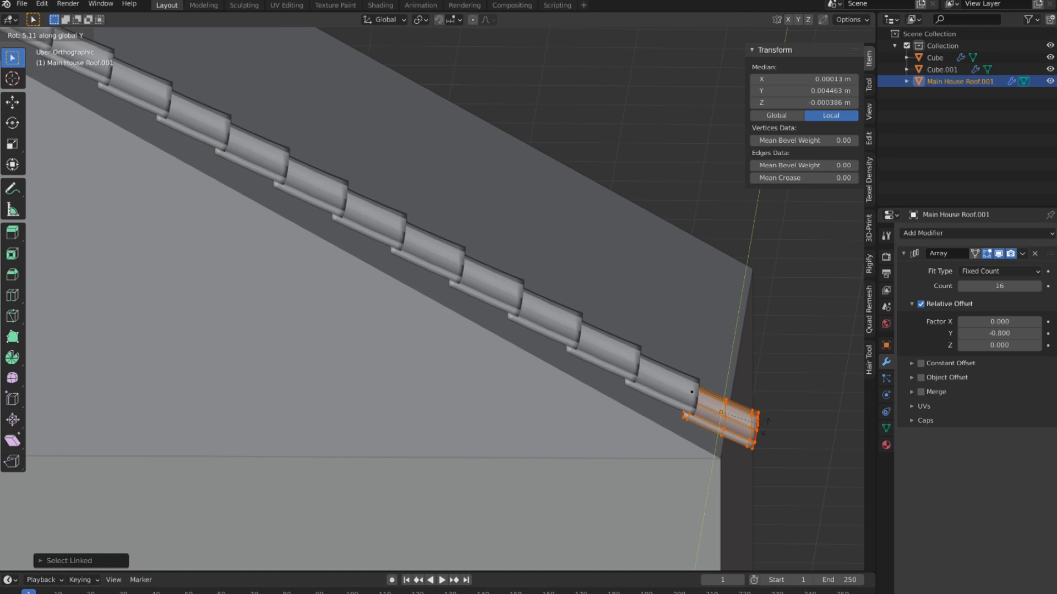
pyautogui.click(765, 427)
pyautogui.moveTo(765, 427); pyautogui.dragTo(766, 426, button='middle')
pyautogui.click(57, 34)
pyautogui.click(56, 46)
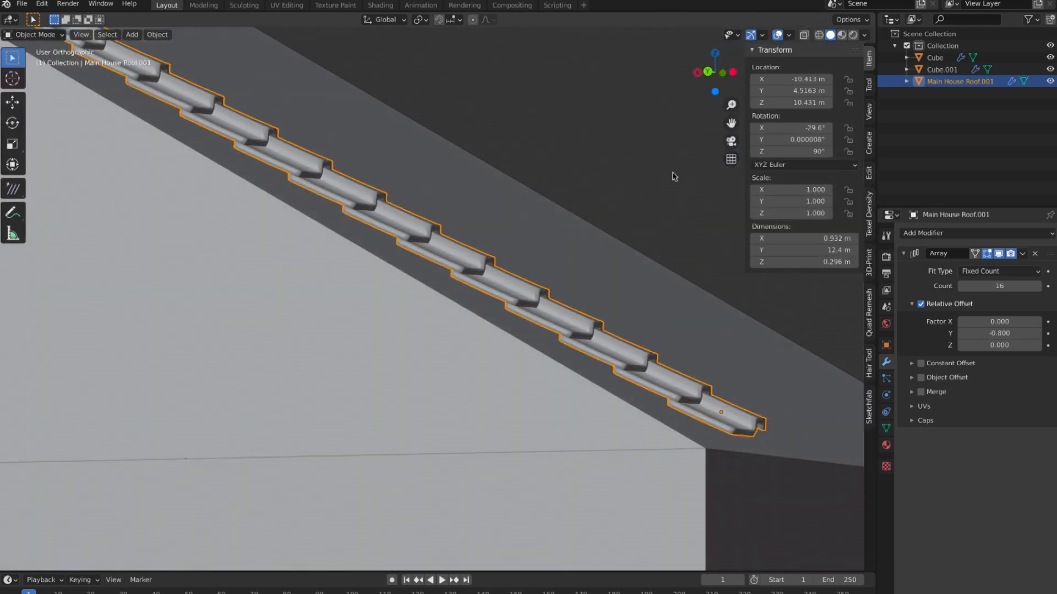
# Step: Add a second Array modifier to the tile row with a relative X offset factor of -1 so columns run across the roof
pyautogui.click(667, 173)
pyautogui.moveTo(578, 232); pyautogui.dragTo(550, 246, button='middle')
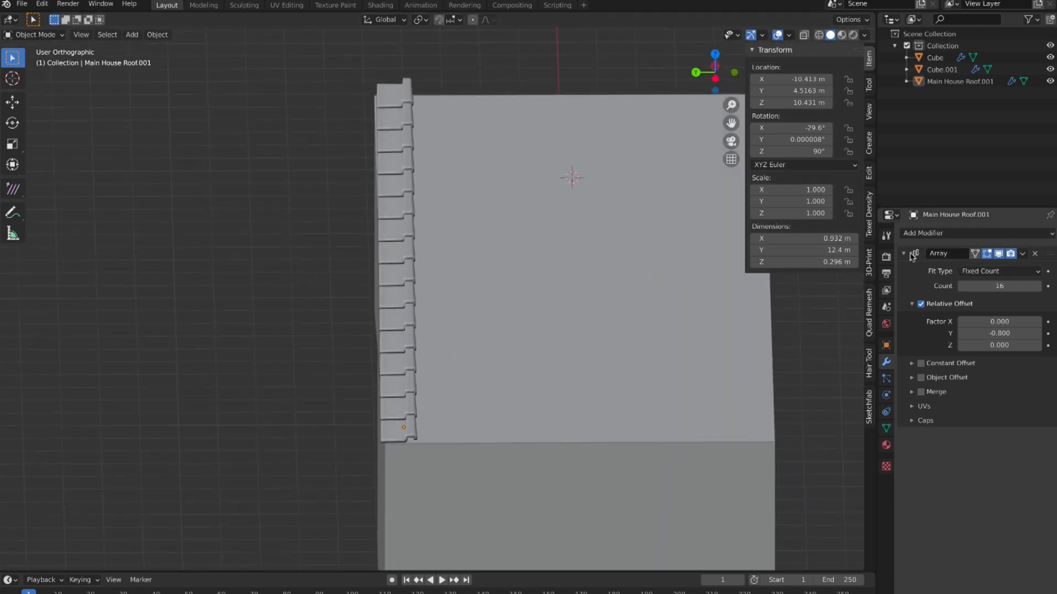
pyautogui.click(904, 254)
pyautogui.click(978, 235)
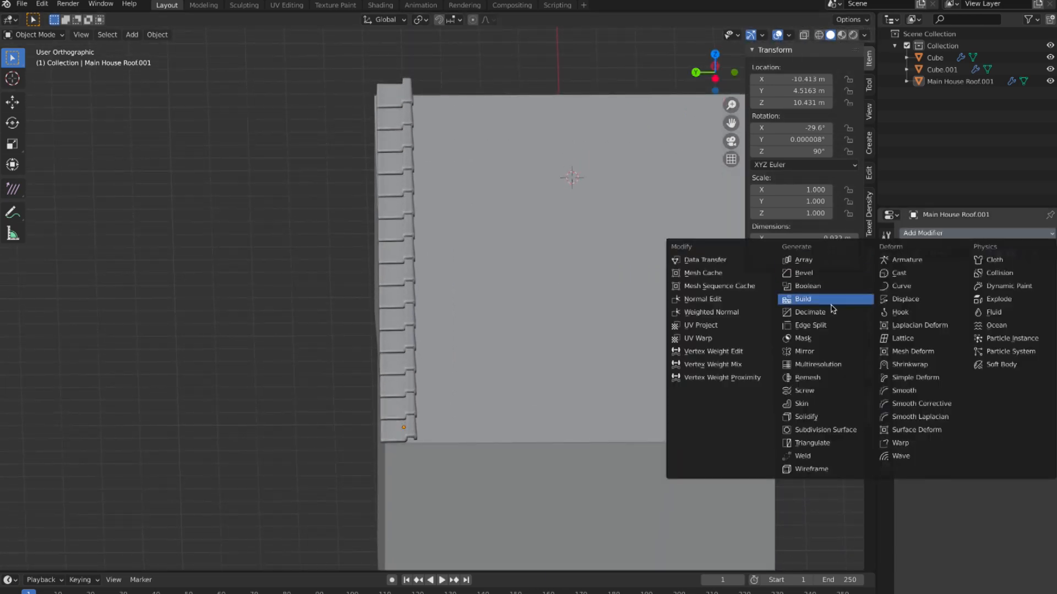
pyautogui.click(820, 259)
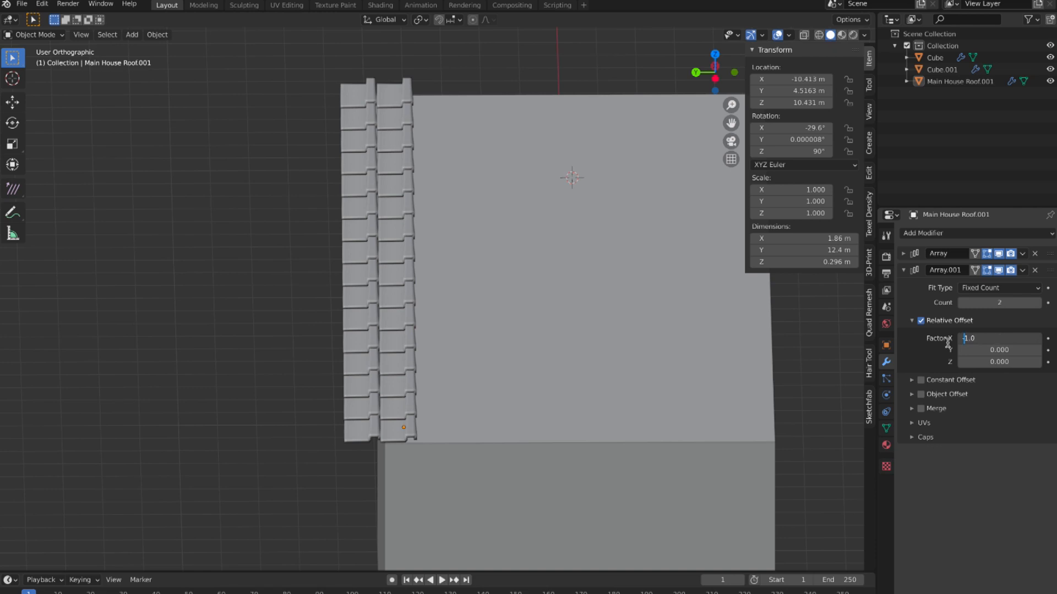
pyautogui.write('-')
pyautogui.press('Return')
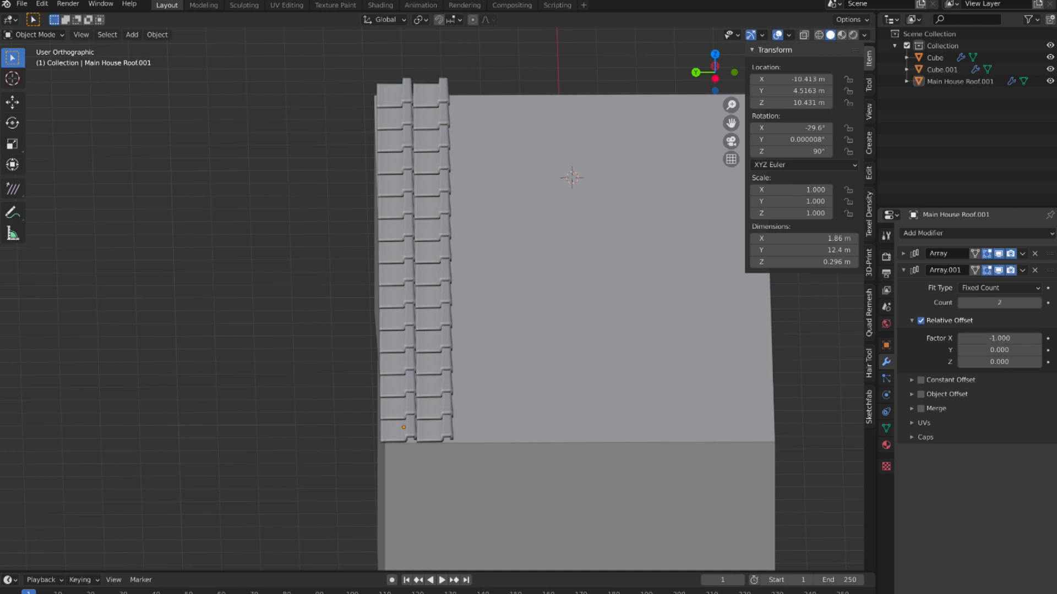
# Step: Raise the second array's count to 11 so the tile columns span the roof's full width
pyautogui.click(1038, 303)
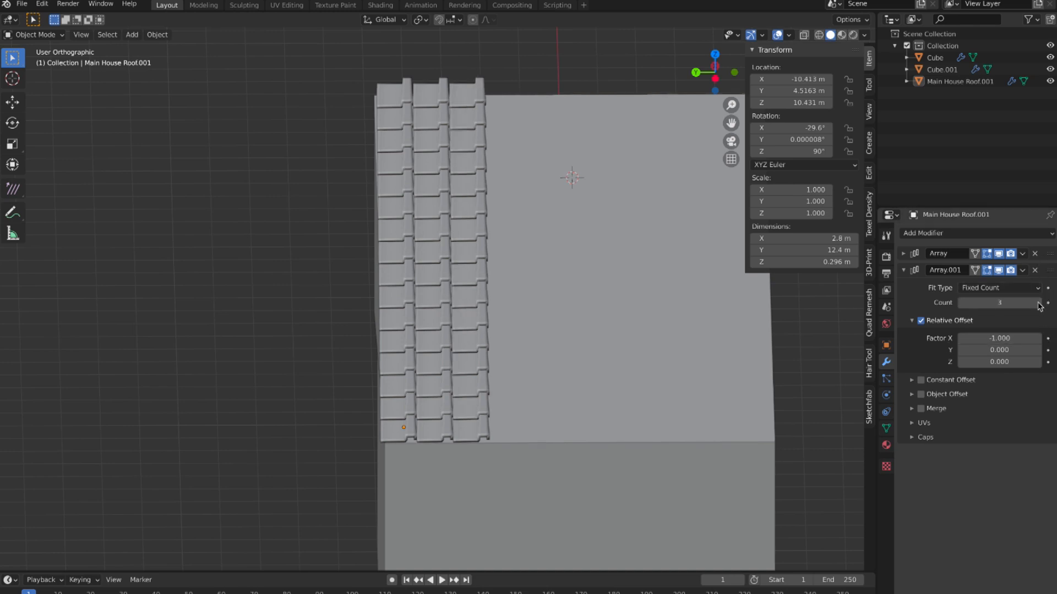
pyautogui.click(1038, 303)
pyautogui.click(1038, 303)
pyautogui.click(1038, 303)
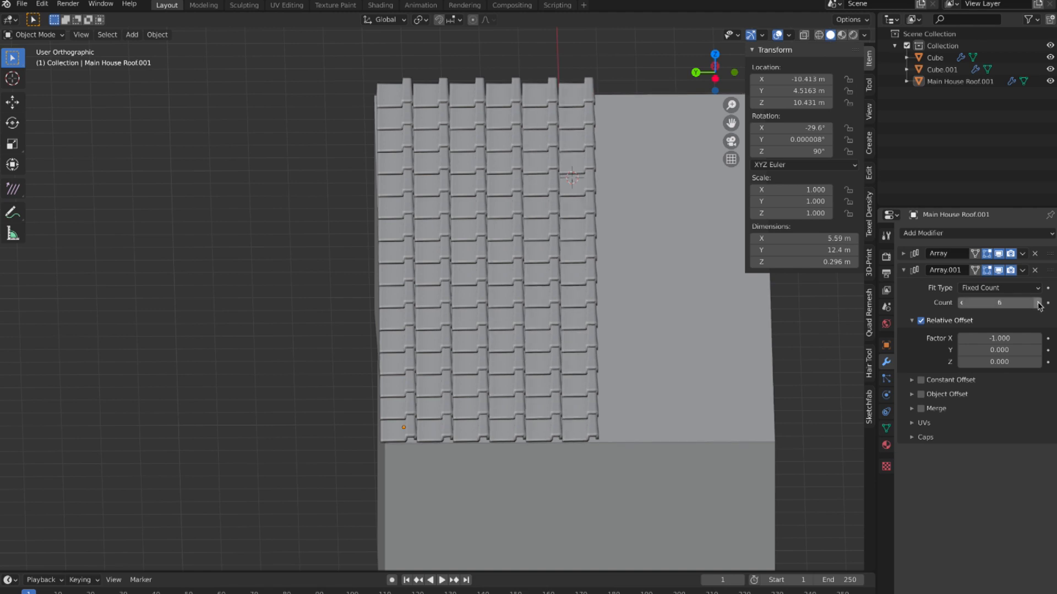
pyautogui.click(1038, 302)
pyautogui.click(1038, 303)
pyautogui.click(1038, 302)
pyautogui.click(1038, 303)
pyautogui.click(1038, 302)
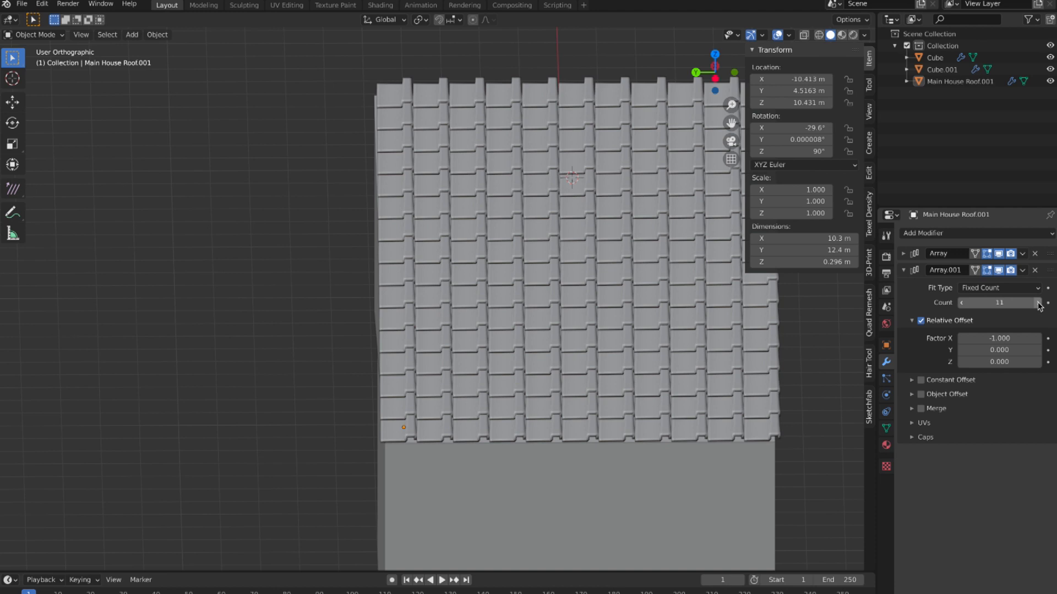
pyautogui.moveTo(573, 253); pyautogui.dragTo(658, 255, button='middle')
pyautogui.keyDown('shift'); pyautogui.hscroll(-20, 572, 256); pyautogui.keyUp('shift')
pyautogui.keyDown('shift'); pyautogui.hscroll(6, 573, 256); pyautogui.keyUp('shift')
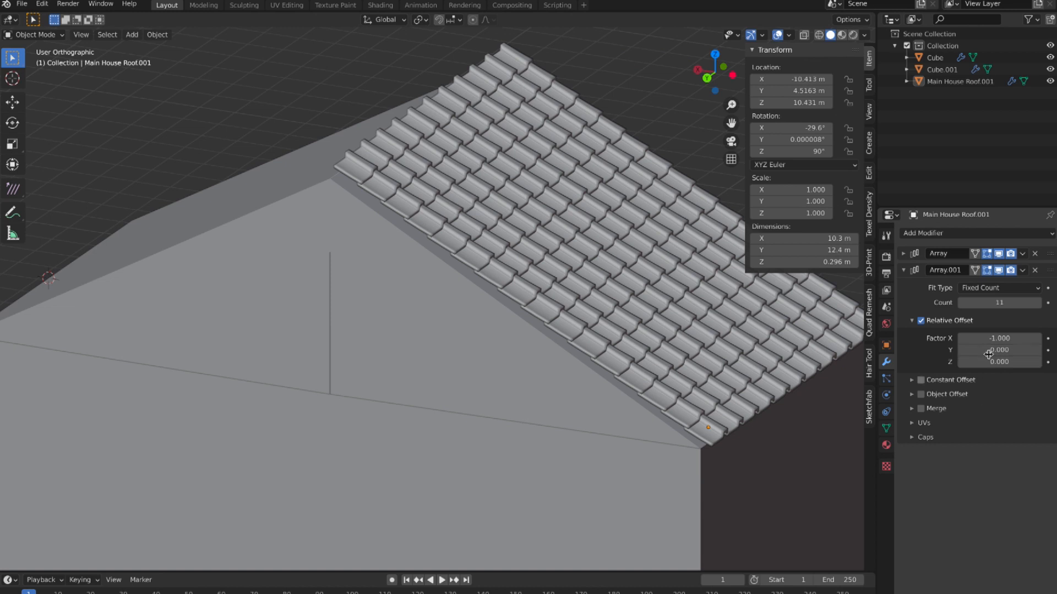
# Step: Add a Mirror modifier on the X axis to the tiles, using the house body Cube as the mirror object
pyautogui.click(998, 235)
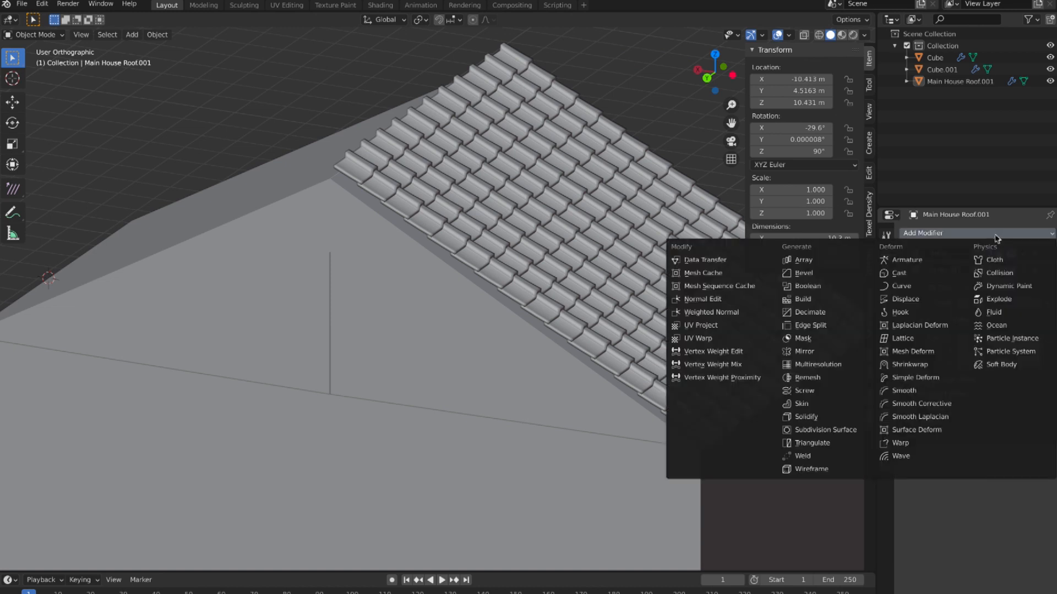
pyautogui.click(824, 355)
pyautogui.hscroll(5, 630, 366)
pyautogui.scroll(-5, 592, 358)
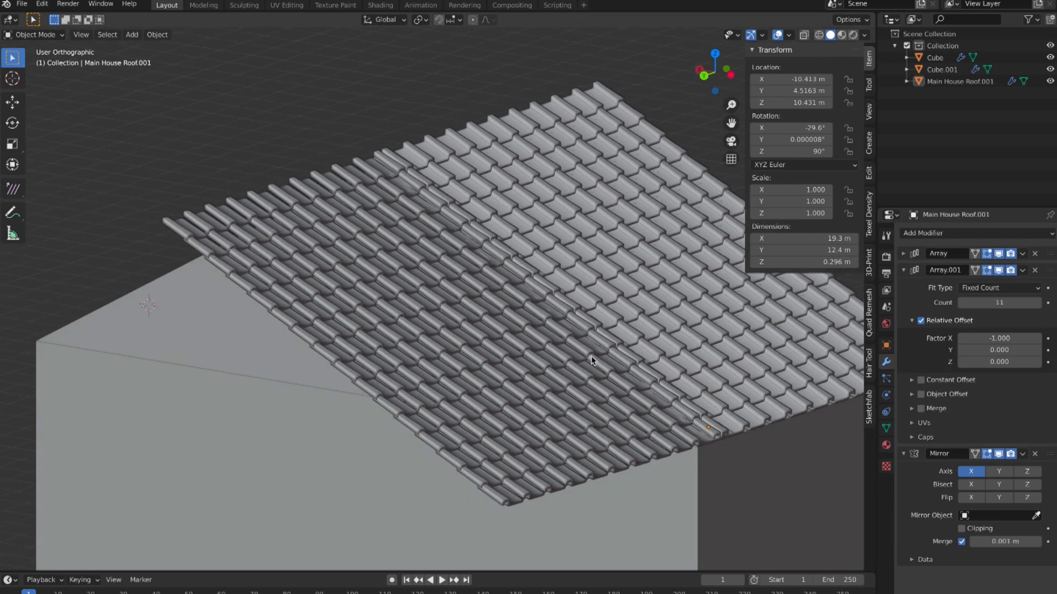
pyautogui.hscroll(-15, 591, 359)
pyautogui.keyDown('shift'); pyautogui.scroll(-5, 591, 359); pyautogui.keyUp('shift')
pyautogui.keyDown('shift'); pyautogui.hscroll(-2, 592, 359); pyautogui.keyUp('shift')
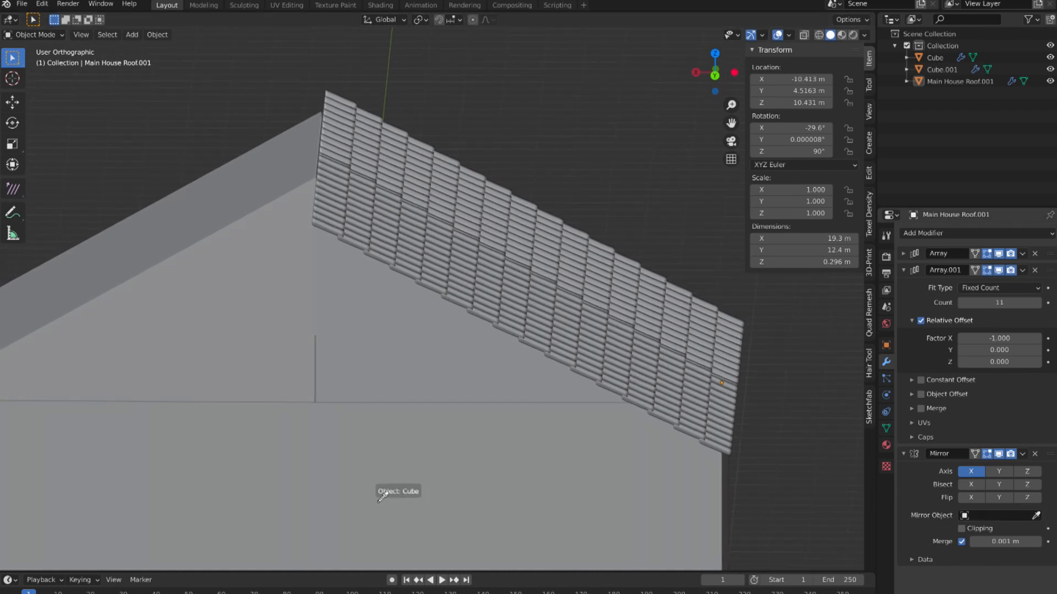
pyautogui.click(361, 478)
pyautogui.hscroll(10, 373, 477)
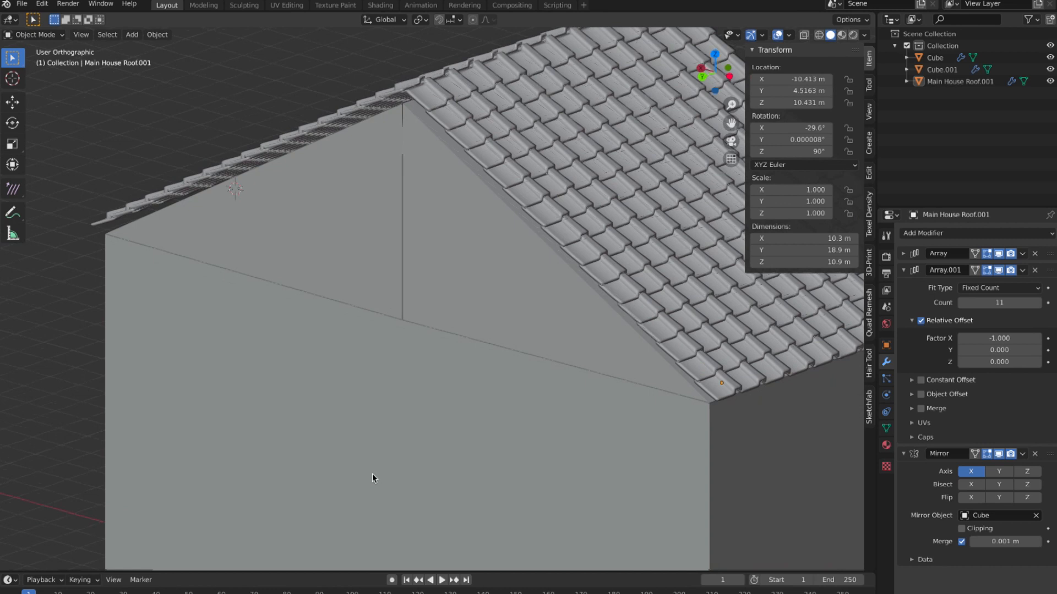
# Step: Examine the tiles on both roof slopes and along the ridge from several angles
pyautogui.keyDown('ctrl'); pyautogui.scroll(-3, 380, 475); pyautogui.keyUp('ctrl')
pyautogui.hscroll(15, 380, 475)
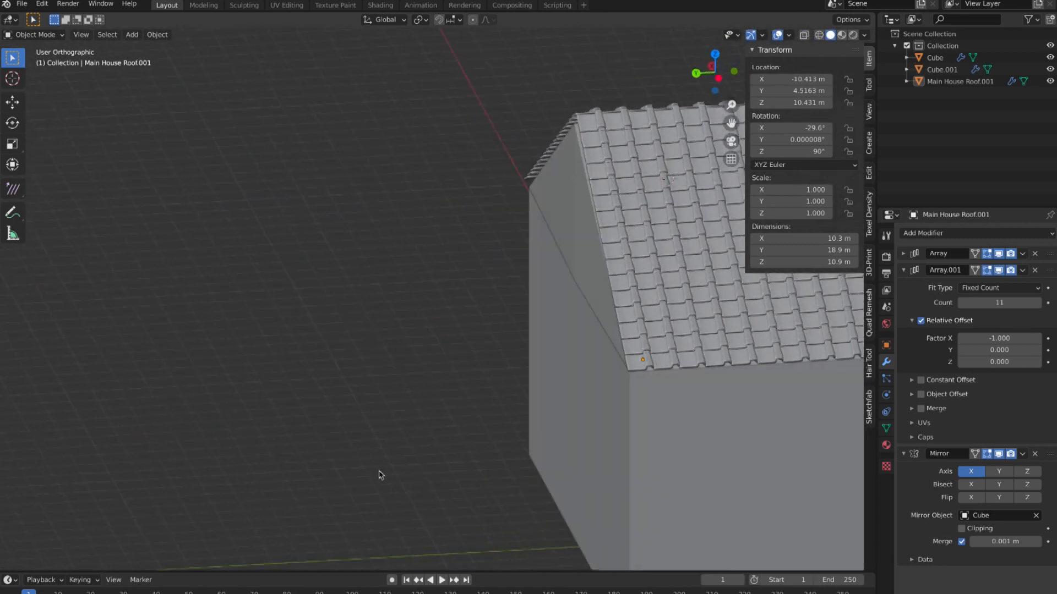
pyautogui.hscroll(15, 380, 475)
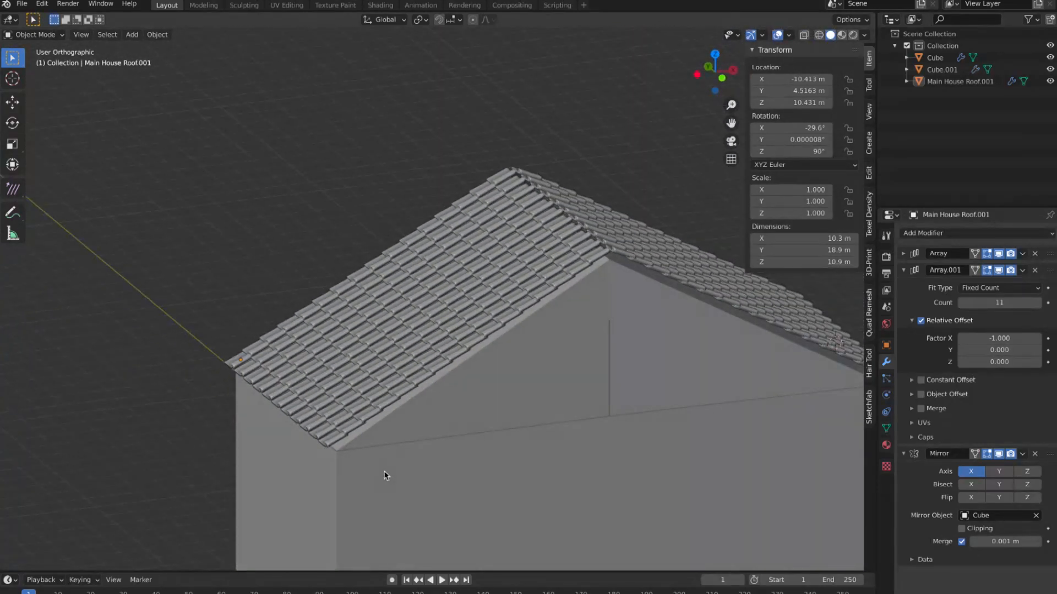
pyautogui.hscroll(15, 386, 474)
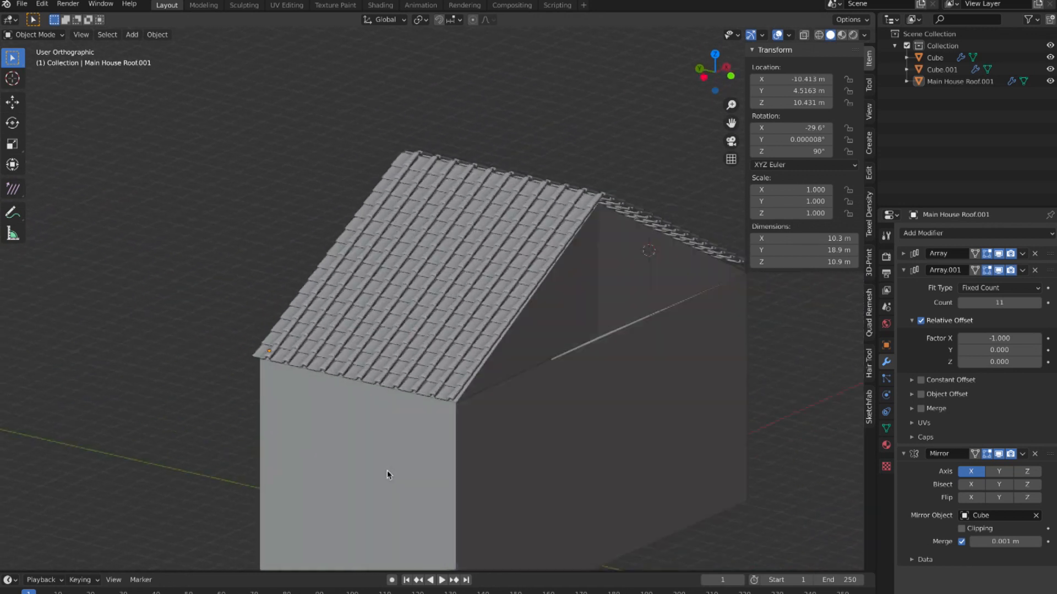
pyautogui.hscroll(15, 389, 476)
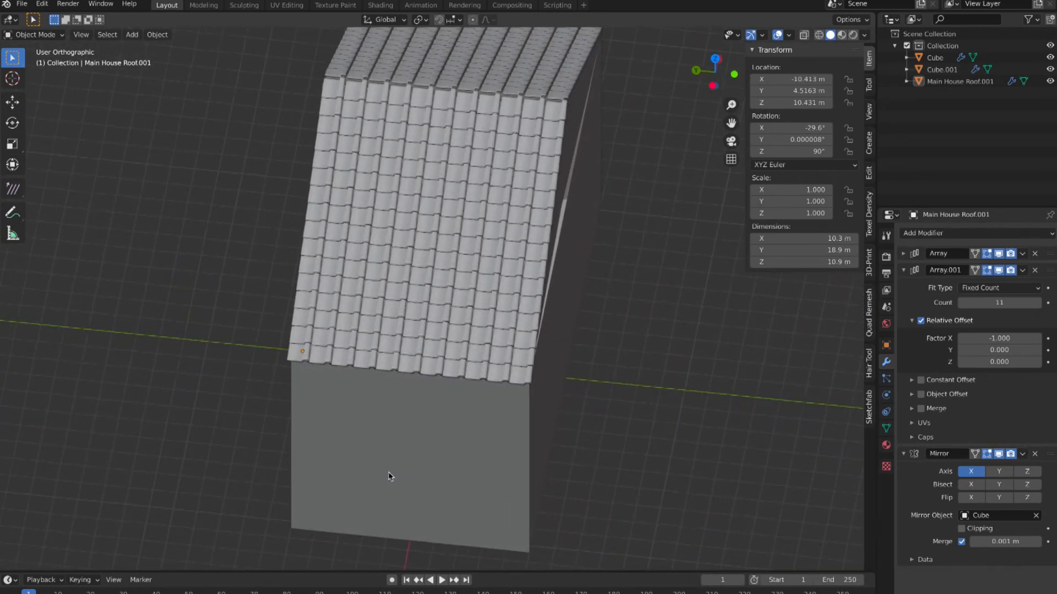
pyautogui.hscroll(12, 388, 477)
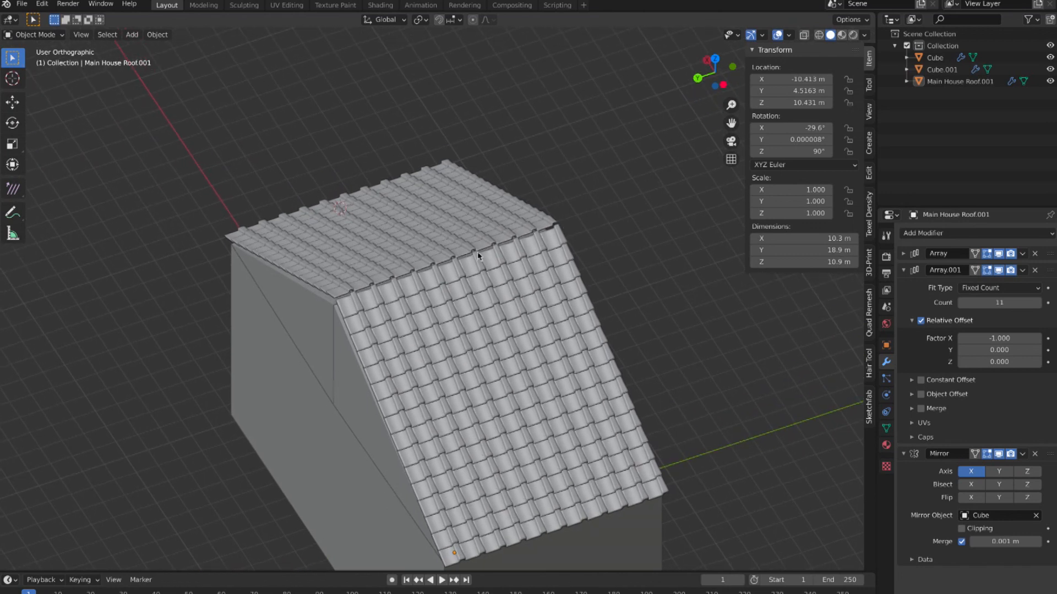
pyautogui.moveTo(463, 299); pyautogui.dragTo(389, 310, button='middle')
pyautogui.scroll(-2, 389, 310)
pyautogui.scroll(2, 389, 310)
pyautogui.scroll(1, 389, 313)
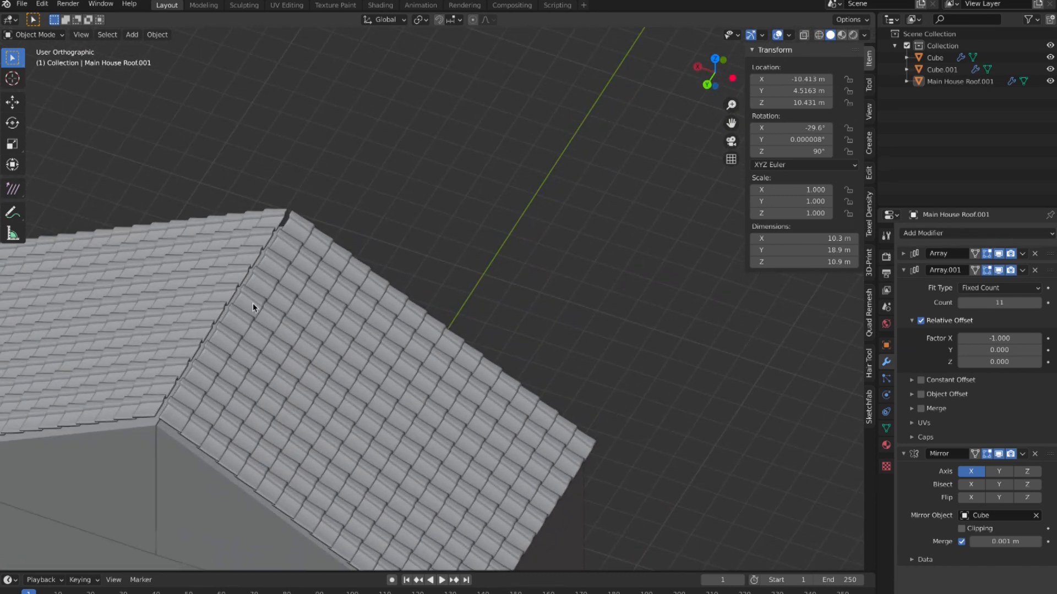
# Step: Move the roof tiles about 0.096 m along global X to close the gap at the ridge, and deselect them
pyautogui.click(272, 309)
pyautogui.moveTo(272, 309); pyautogui.dragTo(488, 373, button='middle')
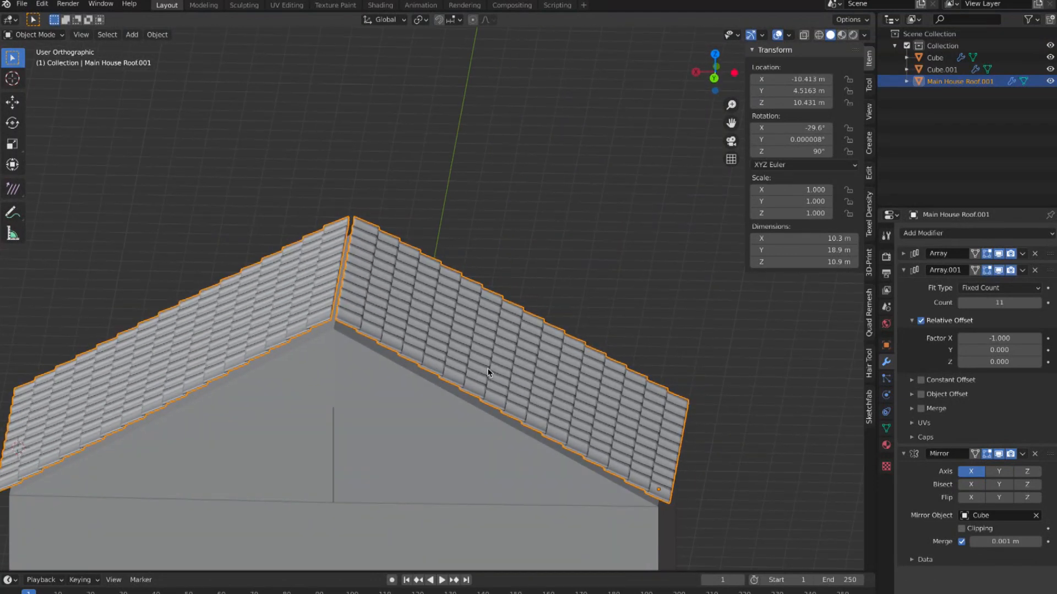
pyautogui.press('g')
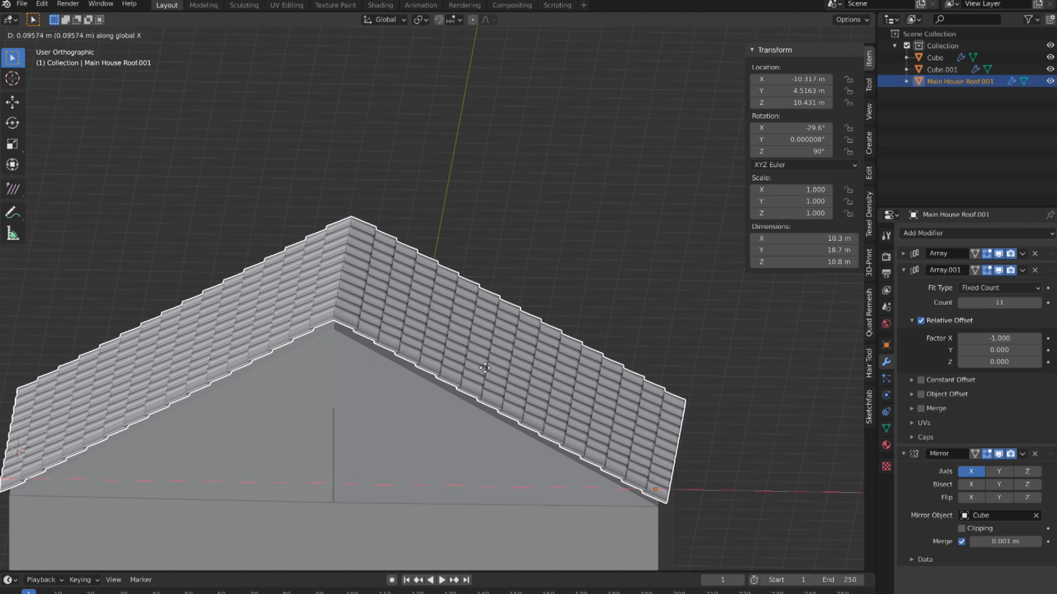
pyautogui.click(484, 369)
pyautogui.click(499, 311)
pyautogui.click(583, 269)
pyautogui.moveTo(583, 270); pyautogui.dragTo(581, 345, button='middle')
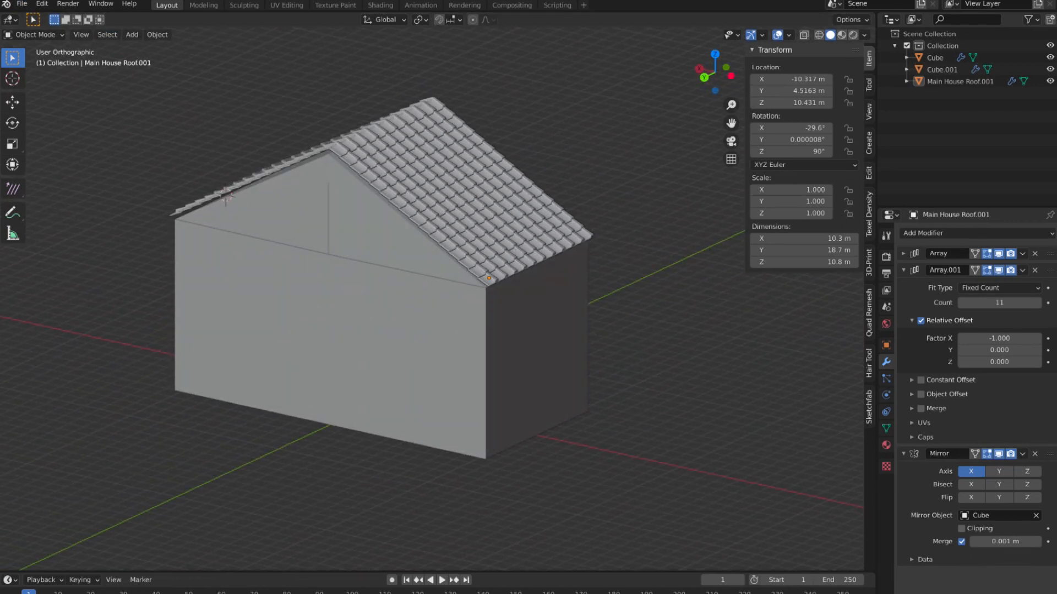
# Step: Look over the small tiled side building beside the large block in the other scene
pyautogui.moveTo(496, 592)
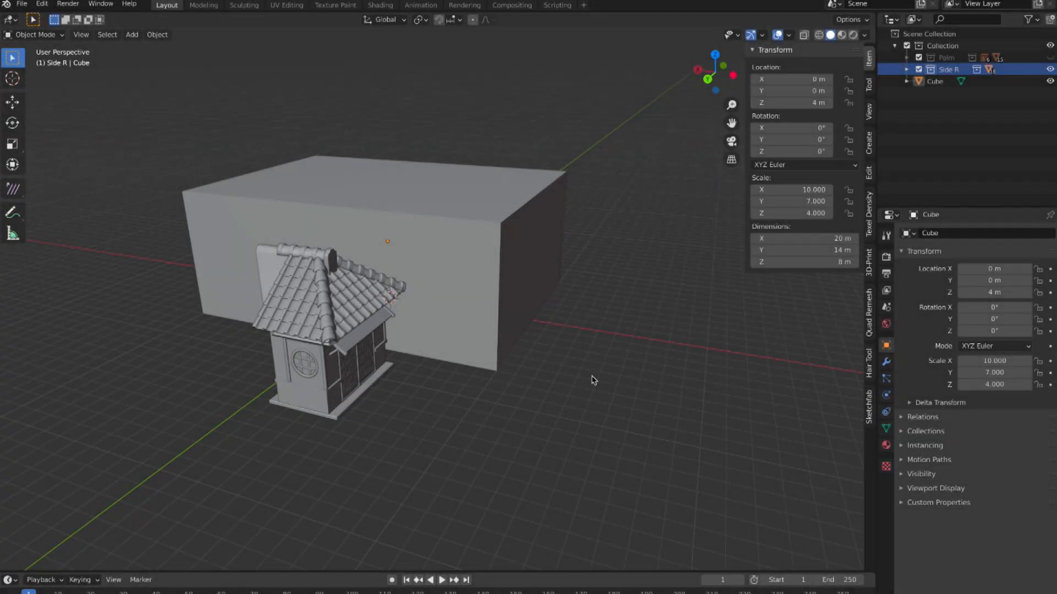
pyautogui.hscroll(2, 590, 377)
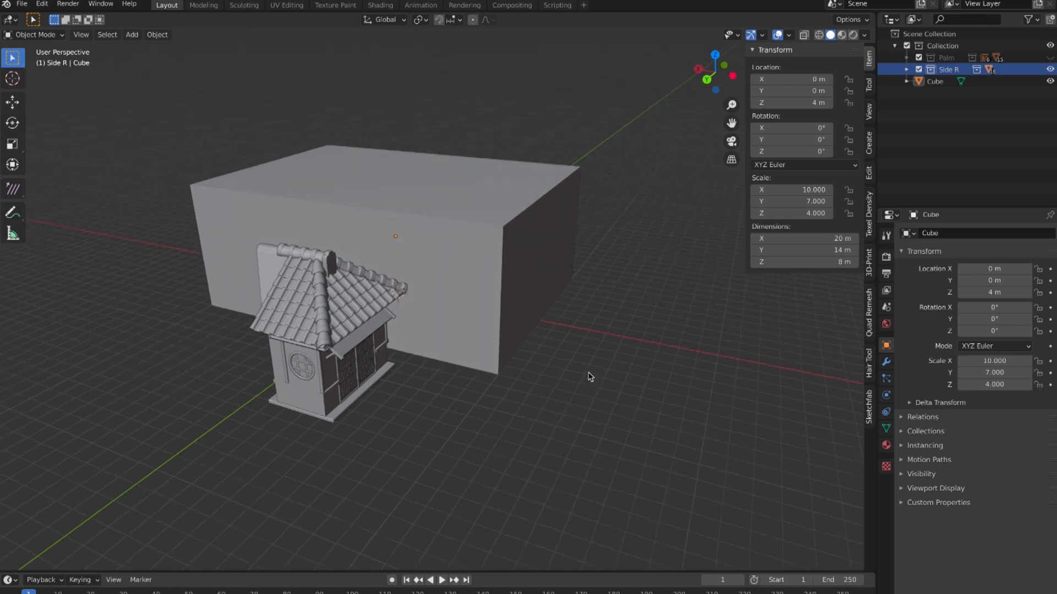
pyautogui.scroll(-3, 589, 377)
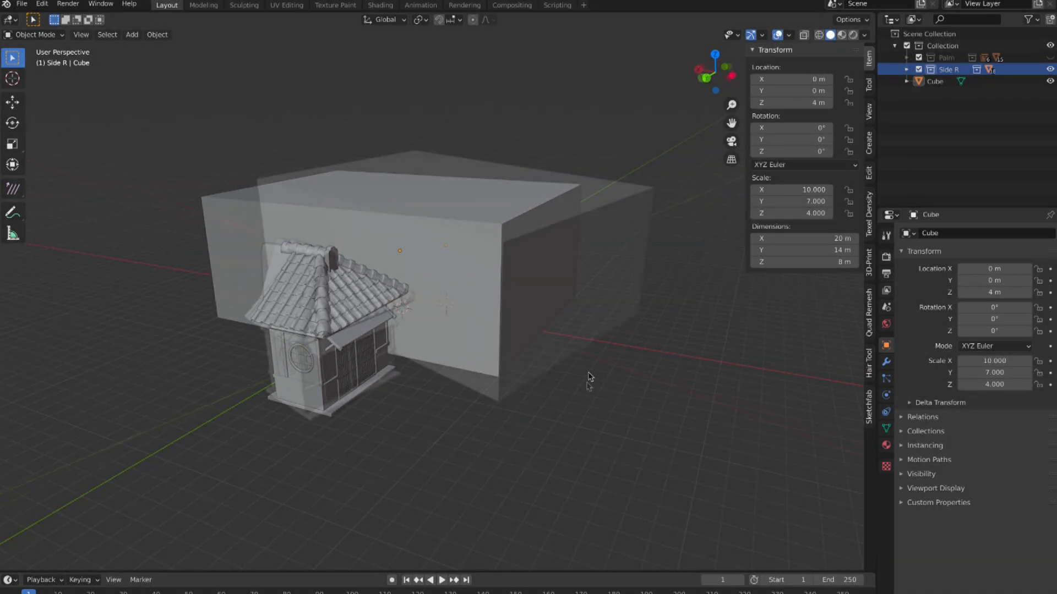
pyautogui.hscroll(2, 589, 385)
pyautogui.scroll(2, 589, 387)
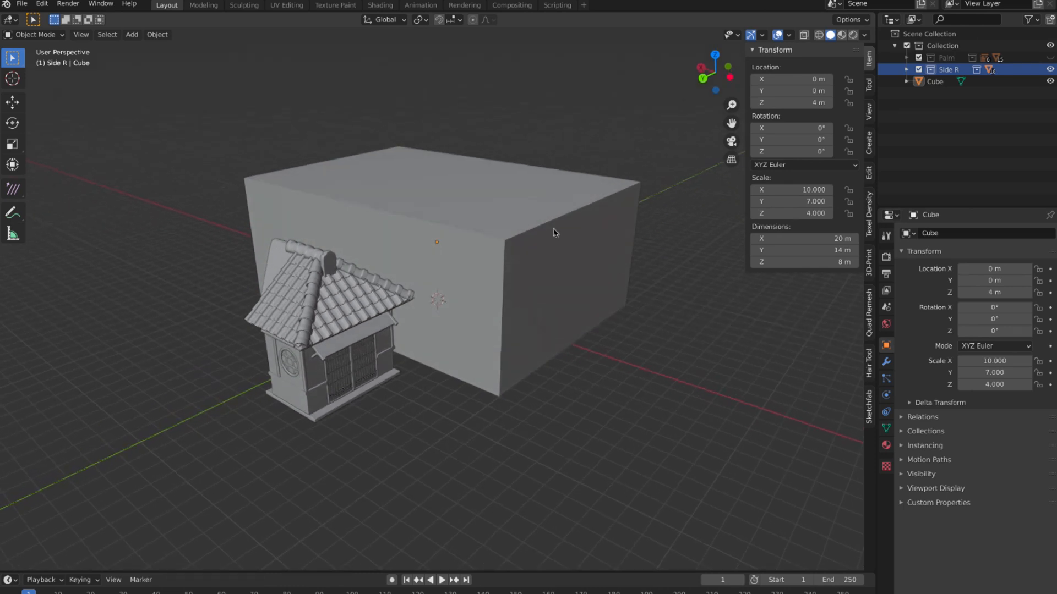
pyautogui.scroll(2, 527, 264)
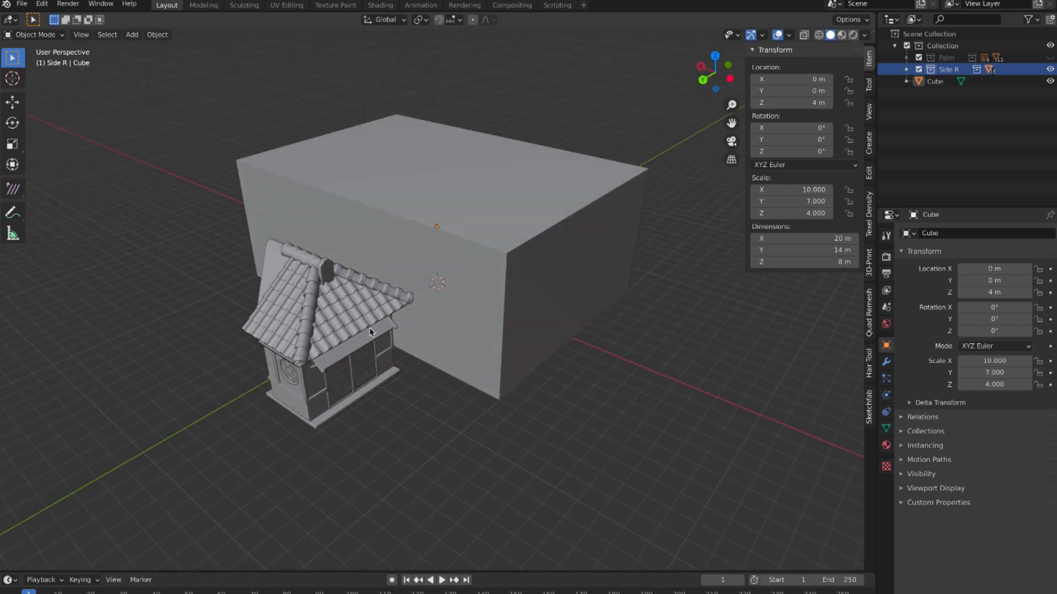
pyautogui.moveTo(369, 328); pyautogui.dragTo(305, 308, button='middle')
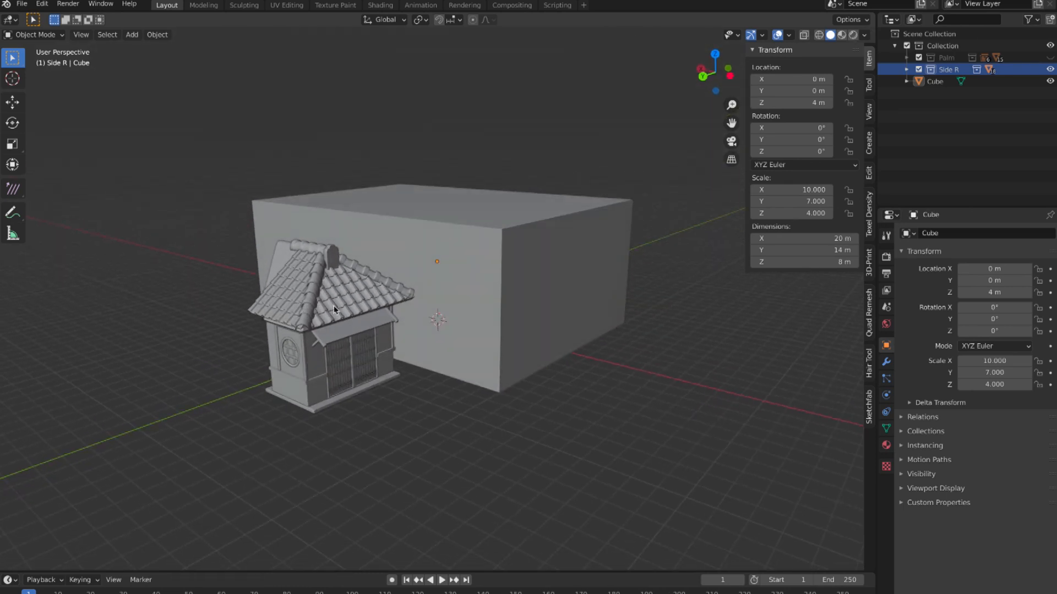
# Step: Select the corner tiles of the small building's roof and examine its individual parts from several angles
pyautogui.click(316, 306)
pyautogui.moveTo(317, 306); pyautogui.dragTo(383, 307, button='middle')
pyautogui.moveTo(435, 356); pyautogui.dragTo(429, 372, button='middle')
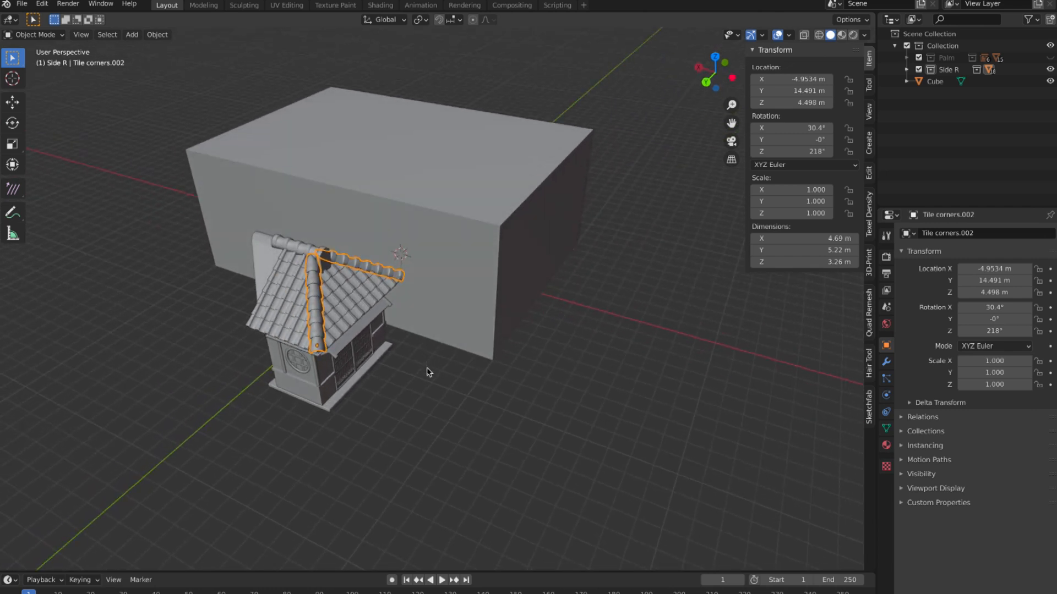
pyautogui.moveTo(329, 315); pyautogui.dragTo(328, 316, button='middle')
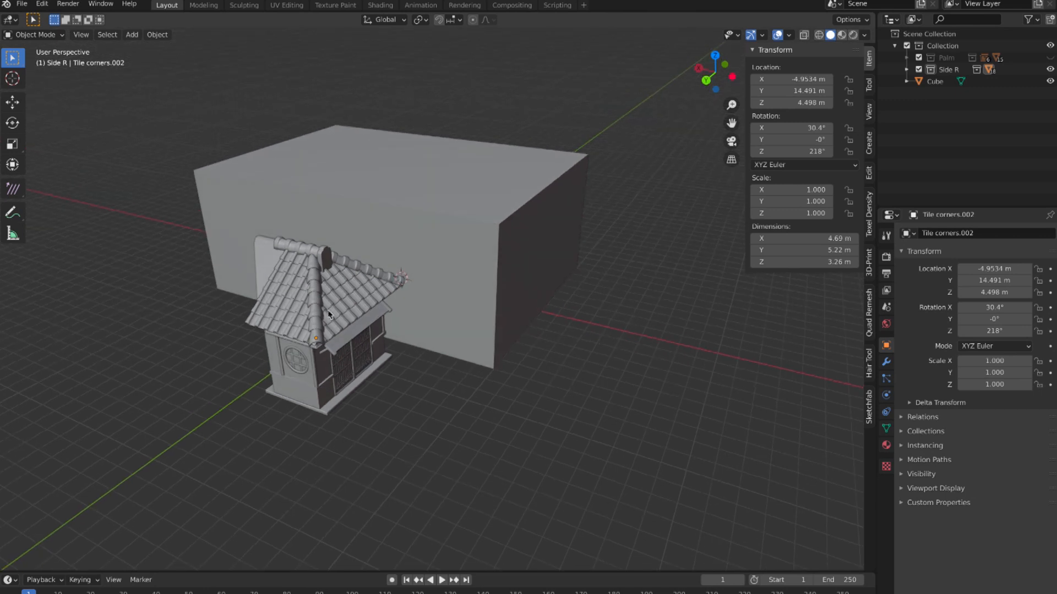
pyautogui.scroll(3, 315, 307)
pyautogui.scroll(-1, 315, 307)
pyautogui.click(245, 302)
pyautogui.moveTo(252, 301); pyautogui.dragTo(295, 343, button='middle')
pyautogui.scroll(-2, 302, 341)
pyautogui.scroll(3, 326, 361)
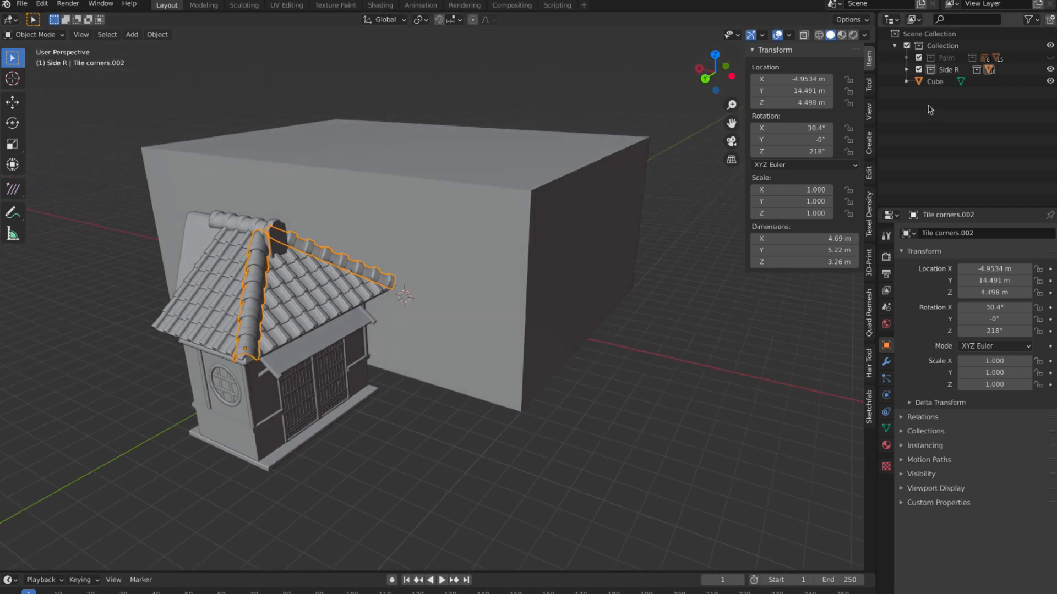
# Step: Create an instance of the Side R collection in the scene
pyautogui.click(943, 71)
pyautogui.moveTo(436, 310); pyautogui.dragTo(413, 309, button='middle')
pyautogui.rightClick(948, 70)
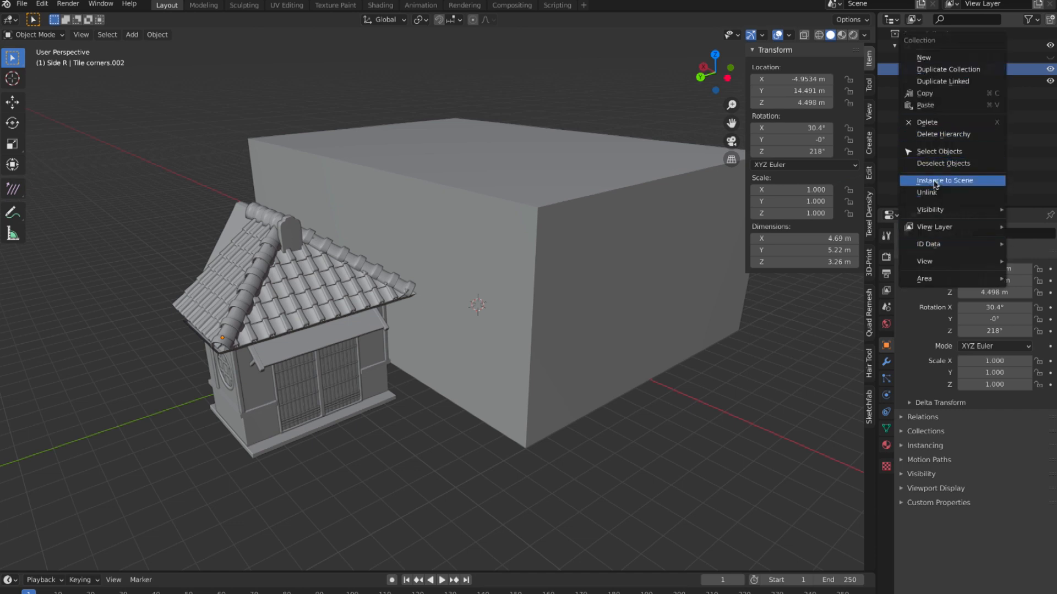
pyautogui.click(964, 185)
pyautogui.moveTo(527, 270); pyautogui.dragTo(523, 275, button='middle')
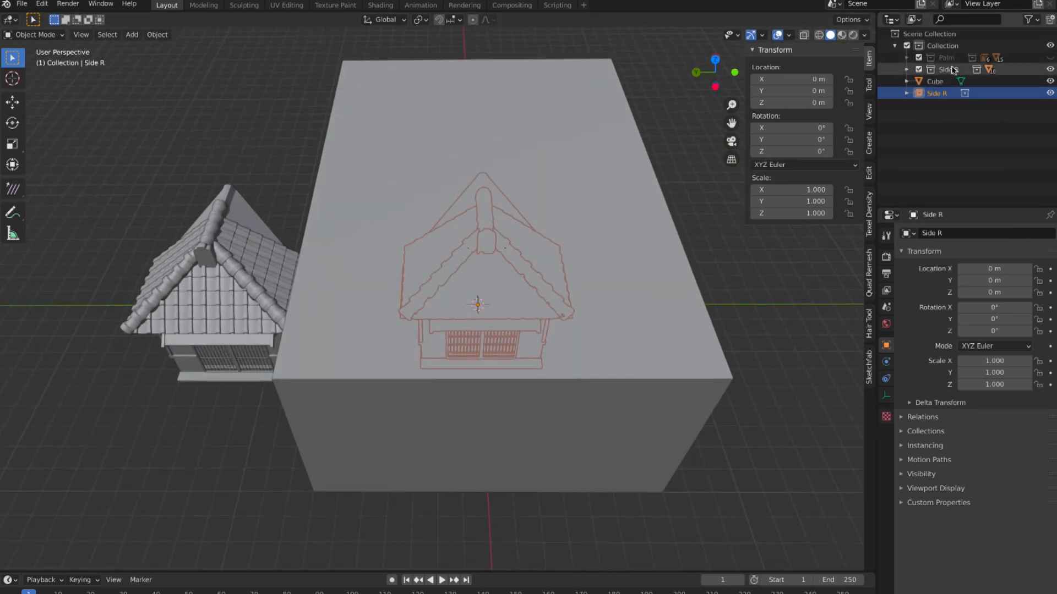
# Step: Hide the Cube and move the Side R instance to about X 2.03 m, Y -4.22 m, Z 3.73 m
pyautogui.click(1050, 81)
pyautogui.moveTo(592, 332); pyautogui.dragTo(607, 265, button='middle')
pyautogui.click(532, 249)
pyautogui.press('g')
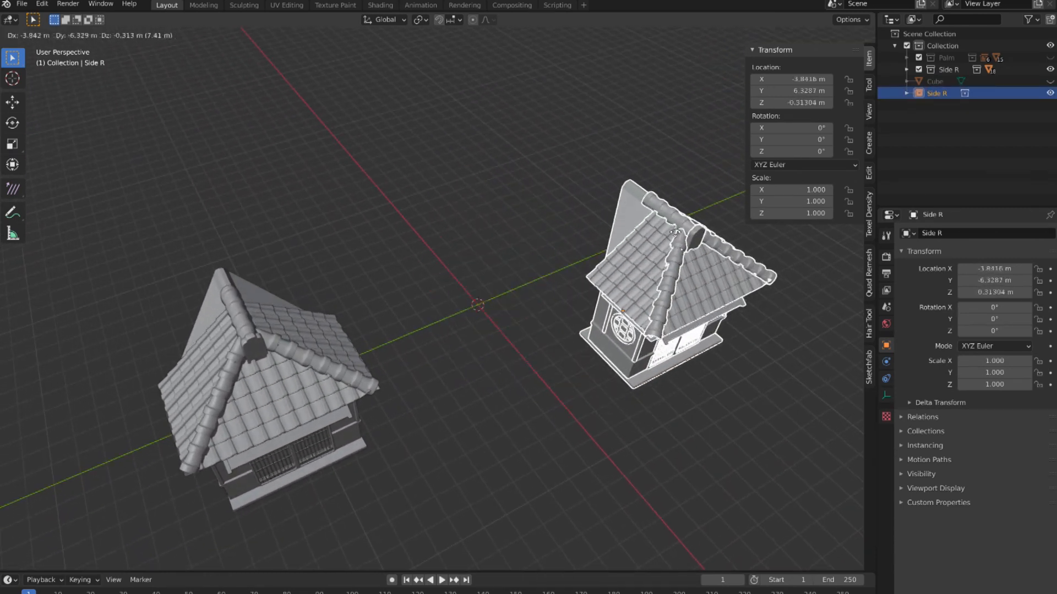
pyautogui.click(576, 112)
pyautogui.moveTo(584, 121); pyautogui.dragTo(578, 168, button='middle')
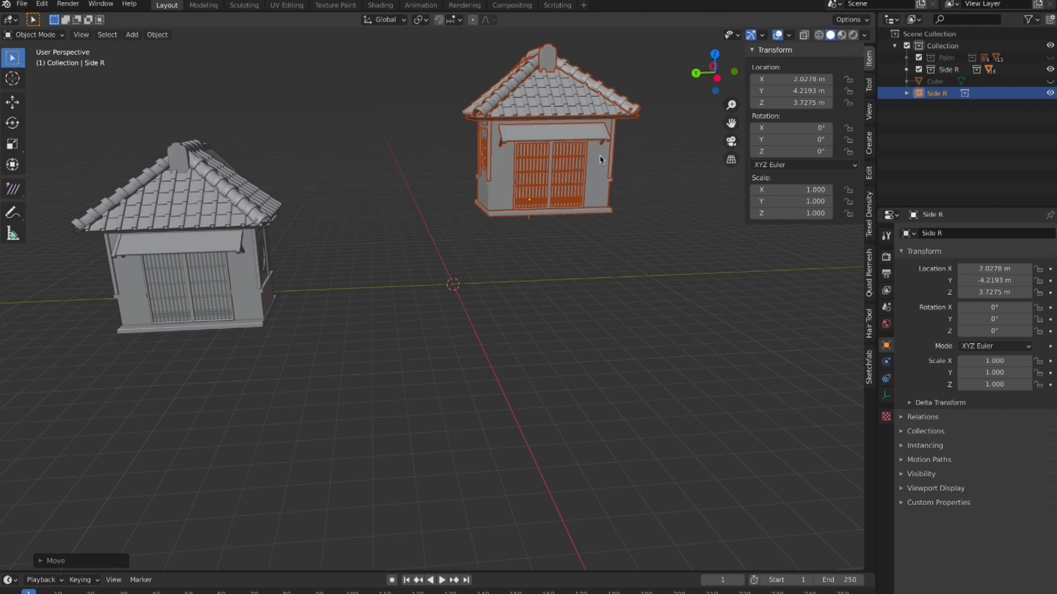
# Step: Select the side roof tiles (Tile.004) of the original building and switch them to Edit Mode
pyautogui.click(226, 193)
pyautogui.moveTo(226, 193); pyautogui.dragTo(229, 194, button='middle')
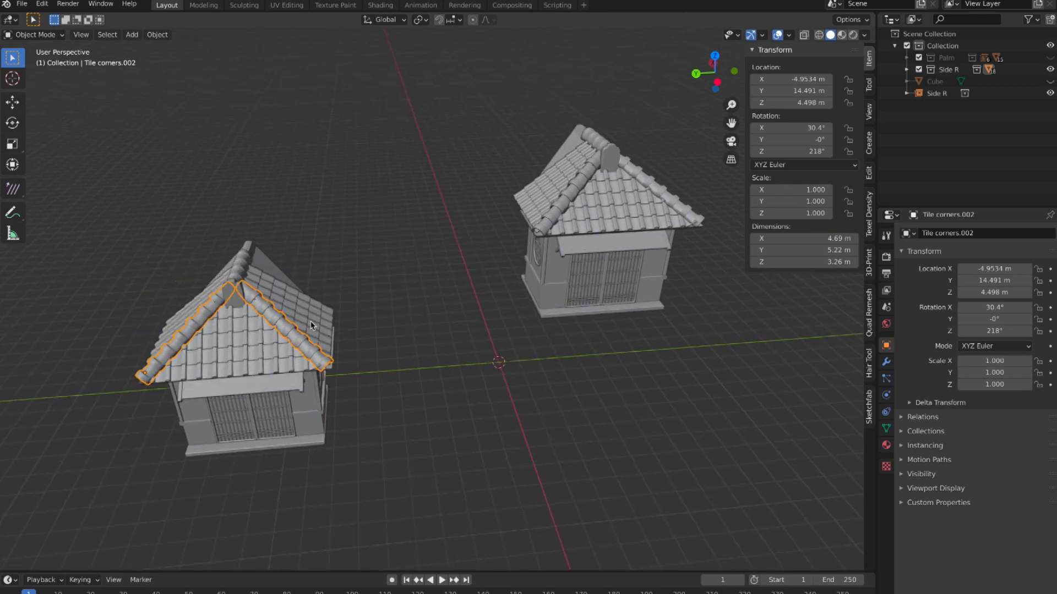
pyautogui.click(329, 318)
pyautogui.moveTo(331, 318); pyautogui.dragTo(322, 315, button='middle')
pyautogui.press('Tab')
pyautogui.scroll(8, 286, 321)
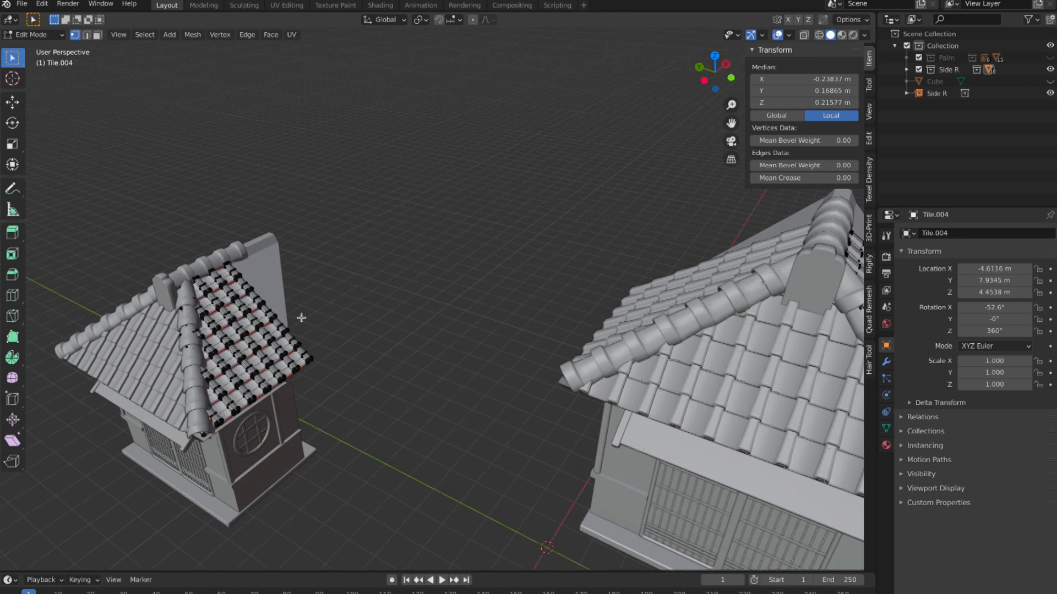
# Step: Pull one vertex at the edge of the Tile.004 roof tiles far outward and compare the original building with its instance
pyautogui.click(175, 351)
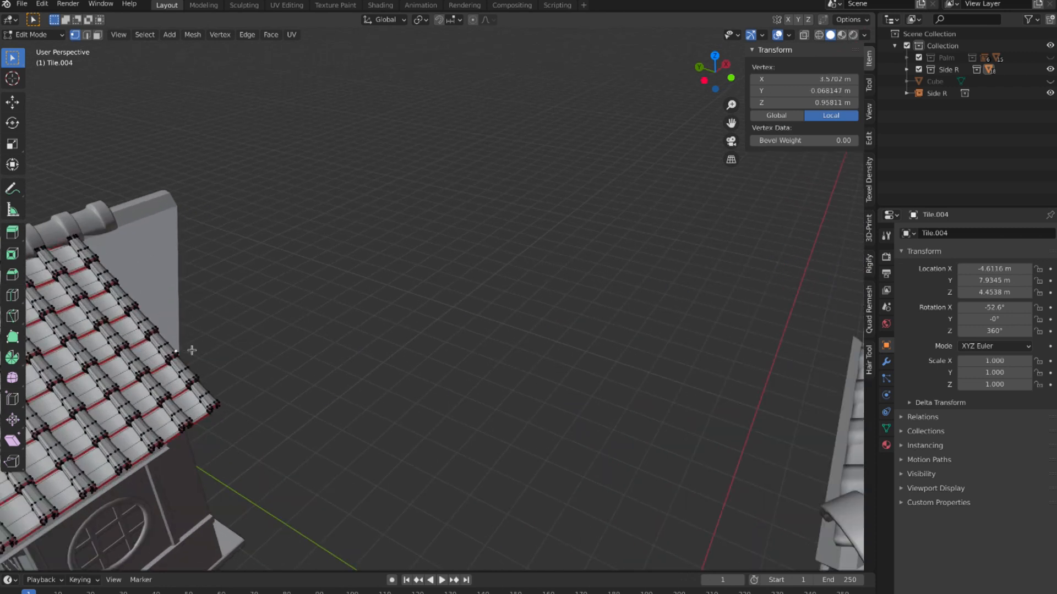
pyautogui.press('g')
pyautogui.click(337, 195)
pyautogui.scroll(-10, 381, 277)
pyautogui.moveTo(381, 277); pyautogui.dragTo(708, 292, button='middle')
pyautogui.moveTo(288, 286); pyautogui.dragTo(387, 324, button='middle')
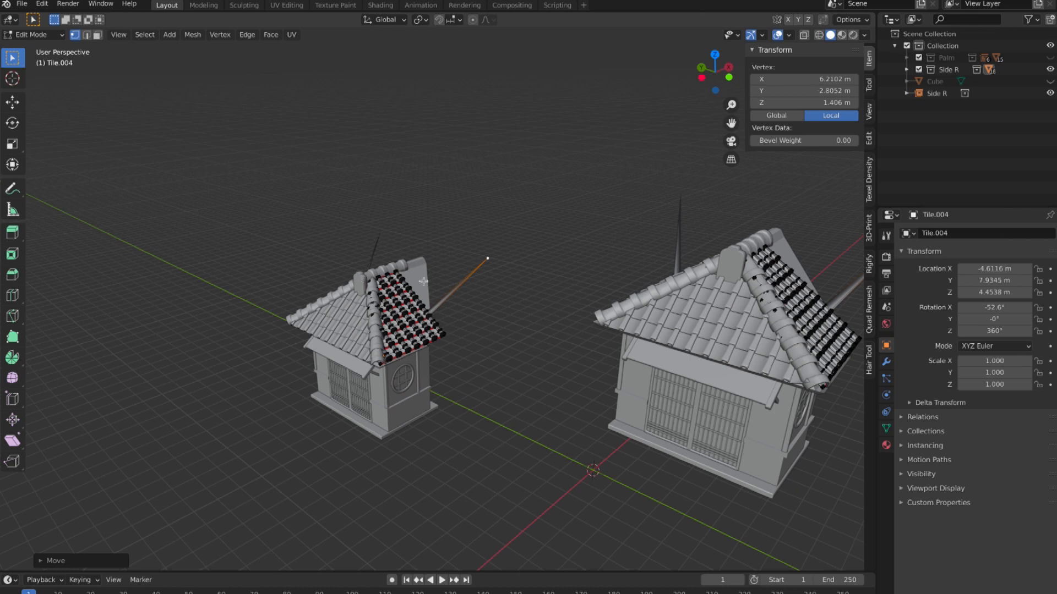
pyautogui.moveTo(403, 307); pyautogui.dragTo(636, 263, button='middle')
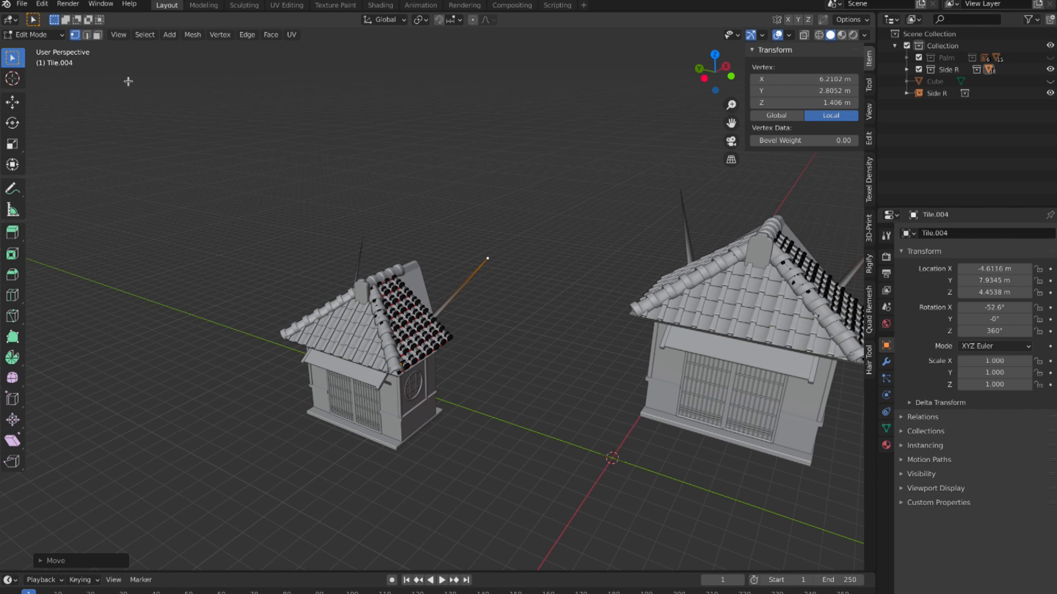
pyautogui.moveTo(502, 261); pyautogui.dragTo(516, 295, button='middle')
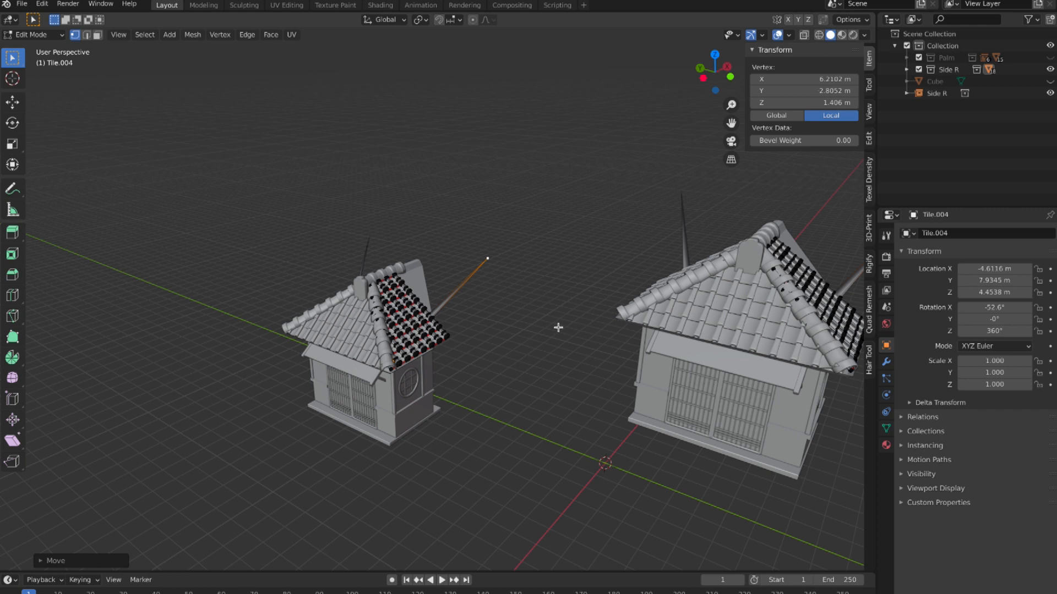
# Step: Undo the last vertex move on the roof tiles and return to Object Mode
pyautogui.hotkey('ctrl', 'z')
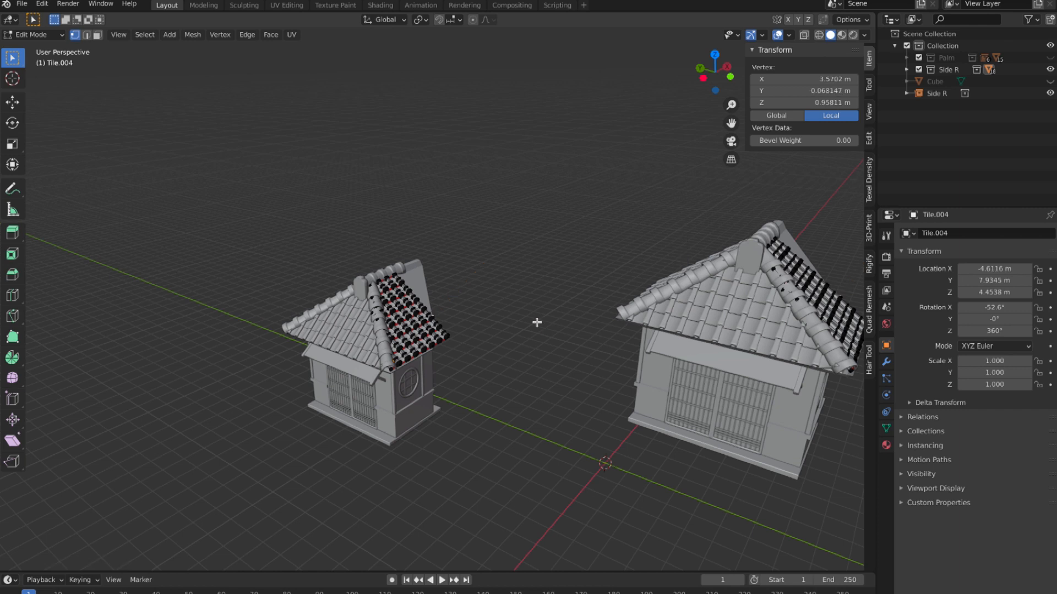
pyautogui.click(59, 36)
pyautogui.click(55, 45)
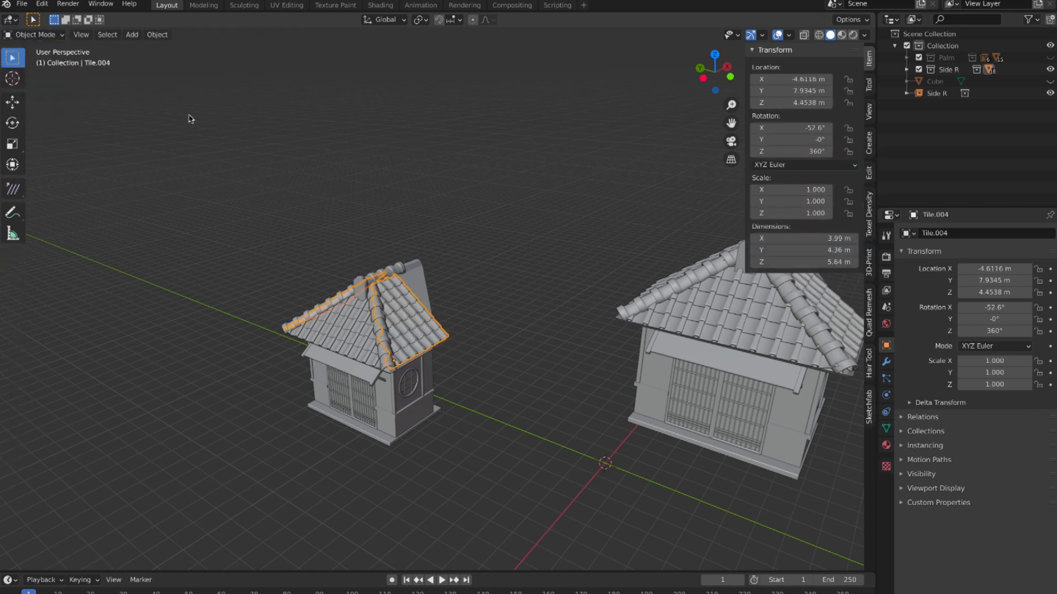
pyautogui.moveTo(342, 168); pyautogui.dragTo(341, 168, button='middle')
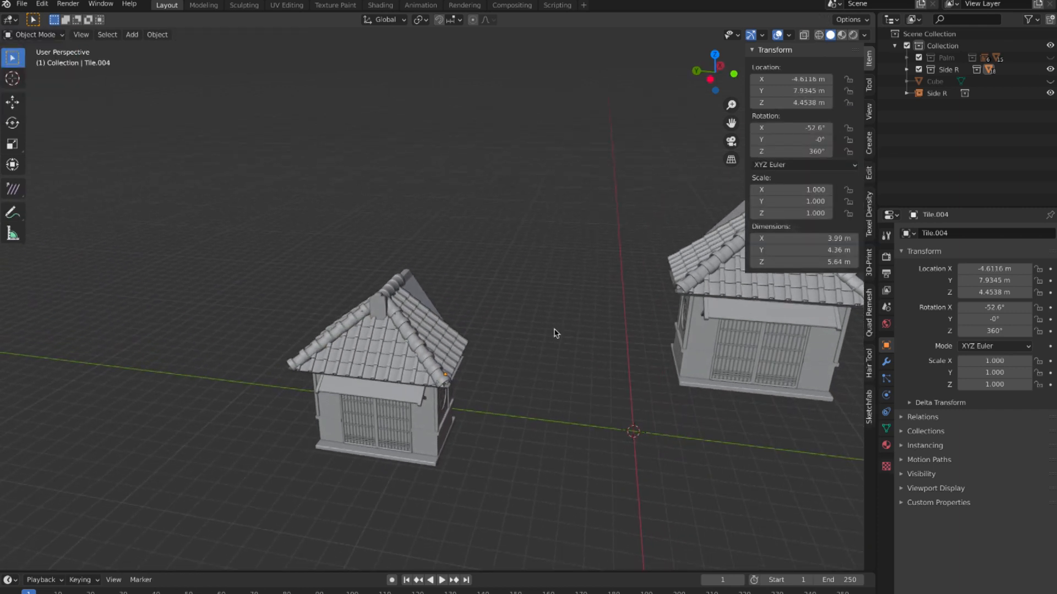
# Step: Rotate the Side R instance freely to about X 6.04°, Y -0.93°, Z -2.41° to test its pivot
pyautogui.keyDown('shift'); pyautogui.moveTo(684, 348); pyautogui.dragTo(590, 363, button='middle'); pyautogui.keyUp('shift')
pyautogui.moveTo(532, 449); pyautogui.dragTo(529, 447, button='middle')
pyautogui.click(585, 304)
pyautogui.moveTo(585, 304); pyautogui.dragTo(523, 440, button='middle')
pyautogui.press('r')
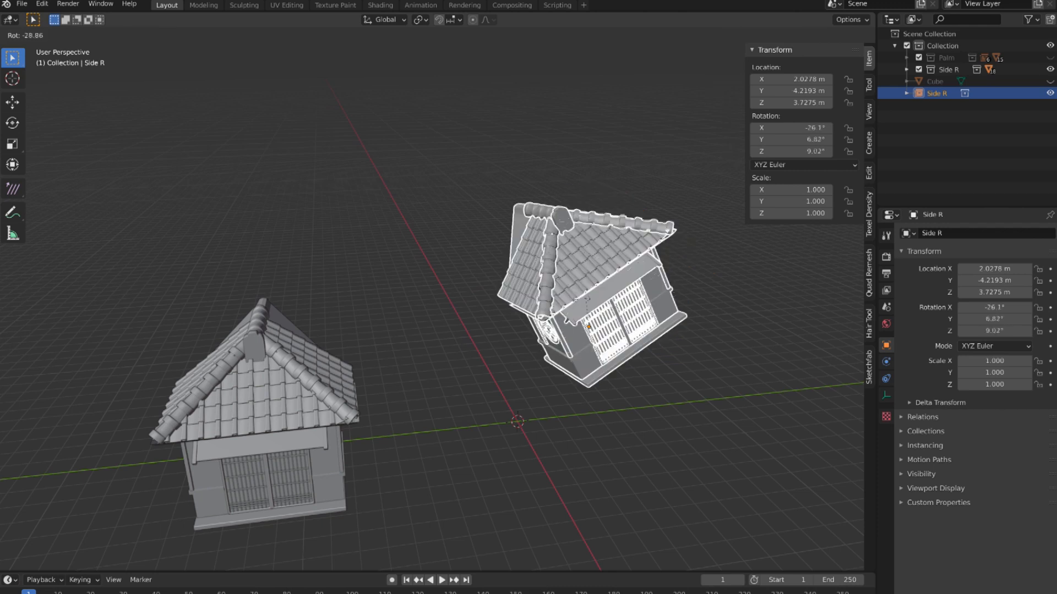
pyautogui.click(606, 296)
pyautogui.moveTo(605, 296); pyautogui.dragTo(487, 412, button='middle')
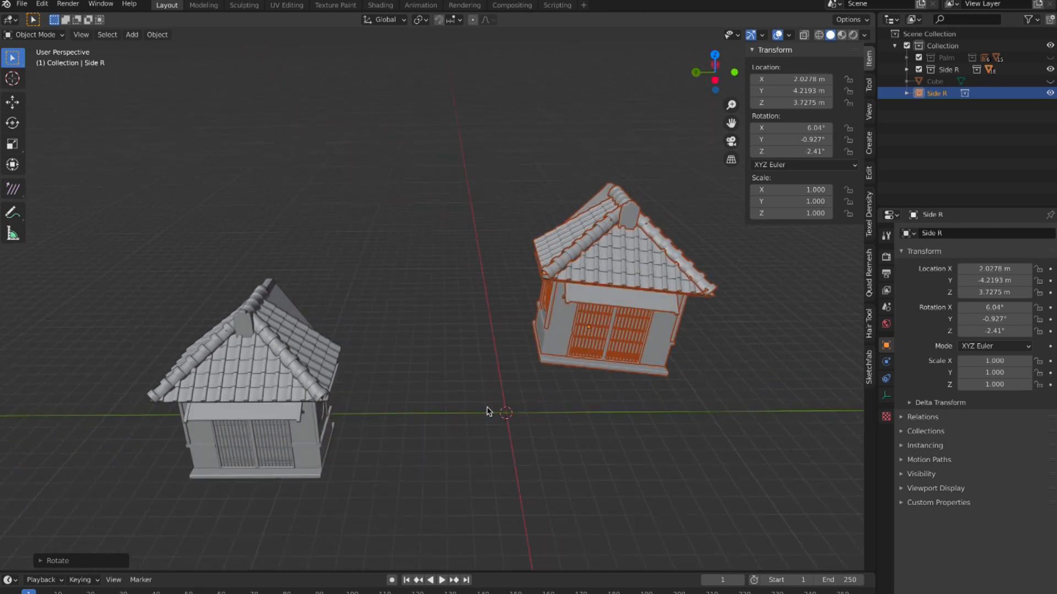
# Step: Delete the rotated Side R instance from the scene
pyautogui.press('x')
pyautogui.click(496, 363)
pyautogui.moveTo(514, 365); pyautogui.dragTo(507, 300, button='middle')
# Step: Select the Side Porch Floor of the original building and snap the 3D cursor to it
pyautogui.click(478, 372)
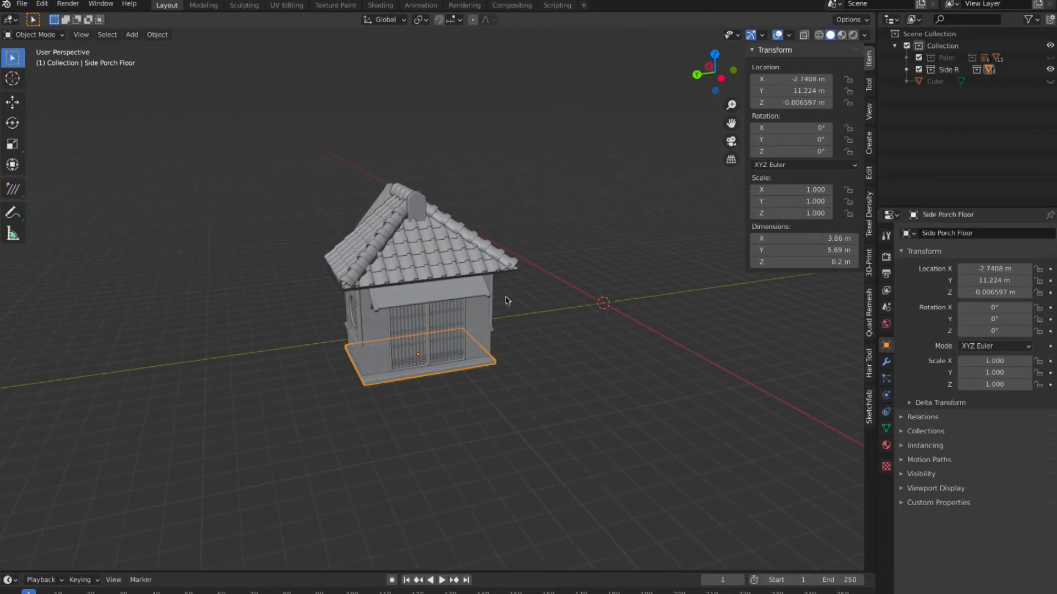
pyautogui.moveTo(446, 383); pyautogui.dragTo(448, 377, button='middle')
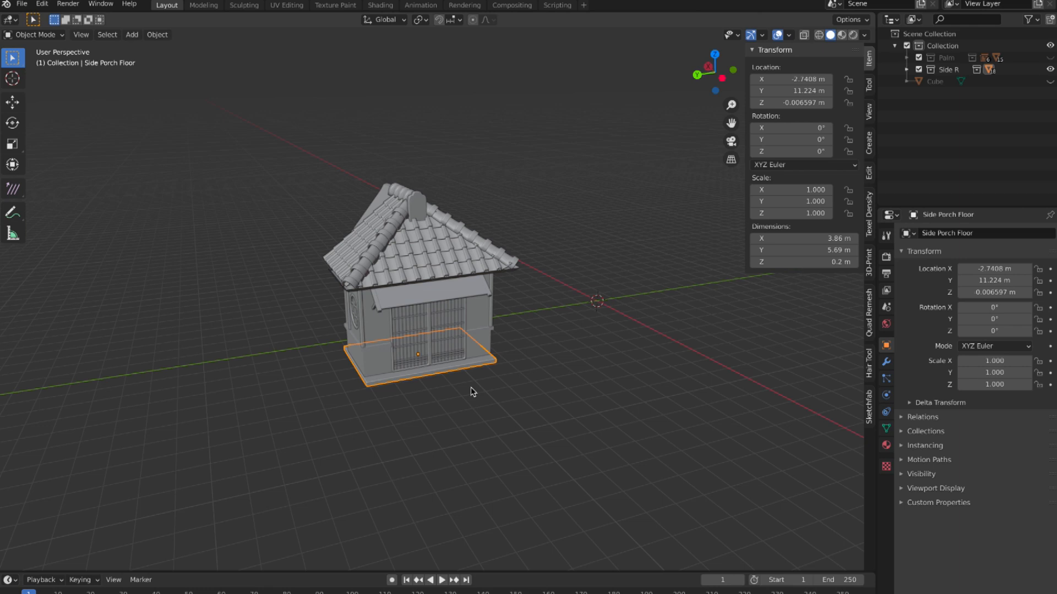
pyautogui.hotkey('shift', 's')
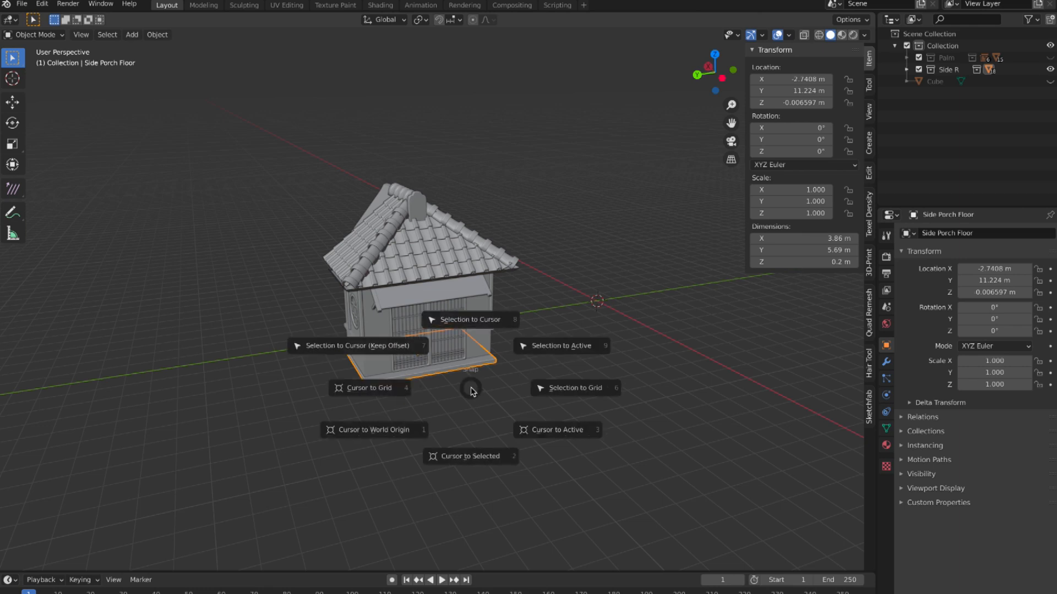
pyautogui.click(476, 456)
pyautogui.moveTo(454, 379); pyautogui.dragTo(417, 353, button='middle')
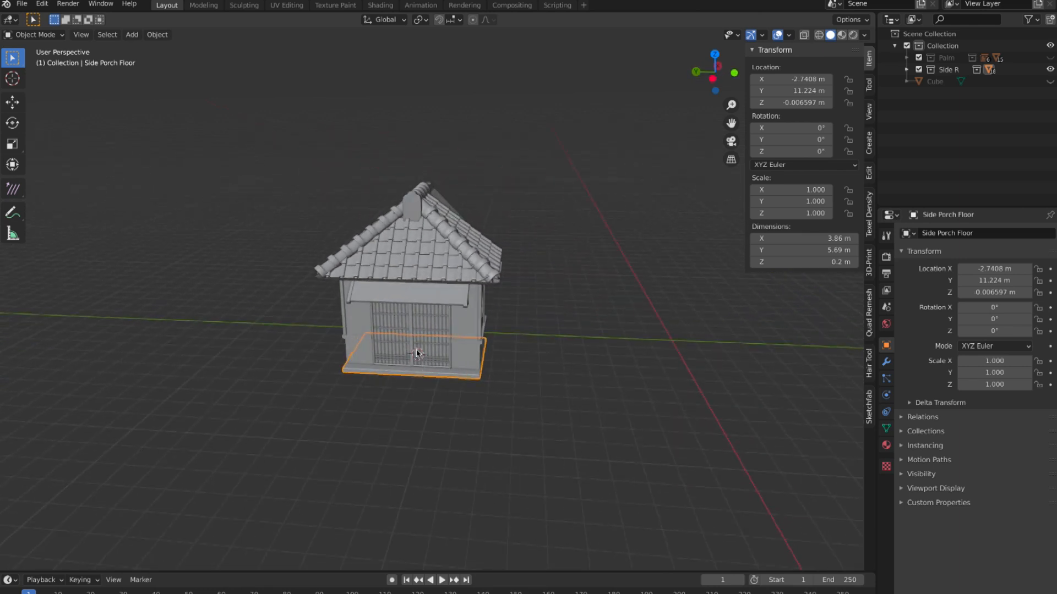
pyautogui.moveTo(473, 383); pyautogui.dragTo(436, 360, button='middle')
# Step: Set the Side R collection's instance offset from the 3D cursor
pyautogui.click(948, 69)
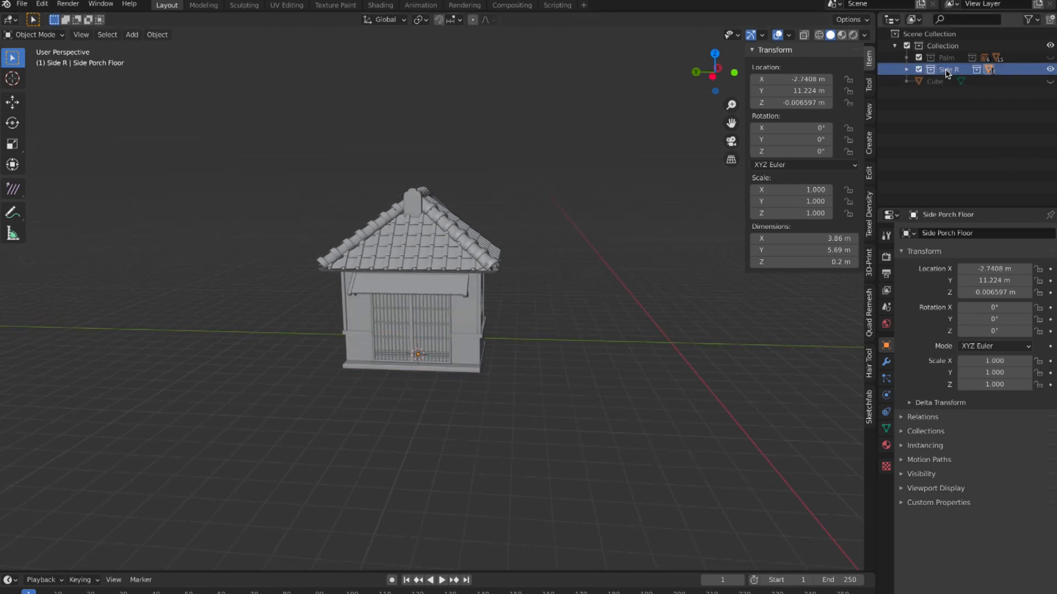
pyautogui.click(927, 431)
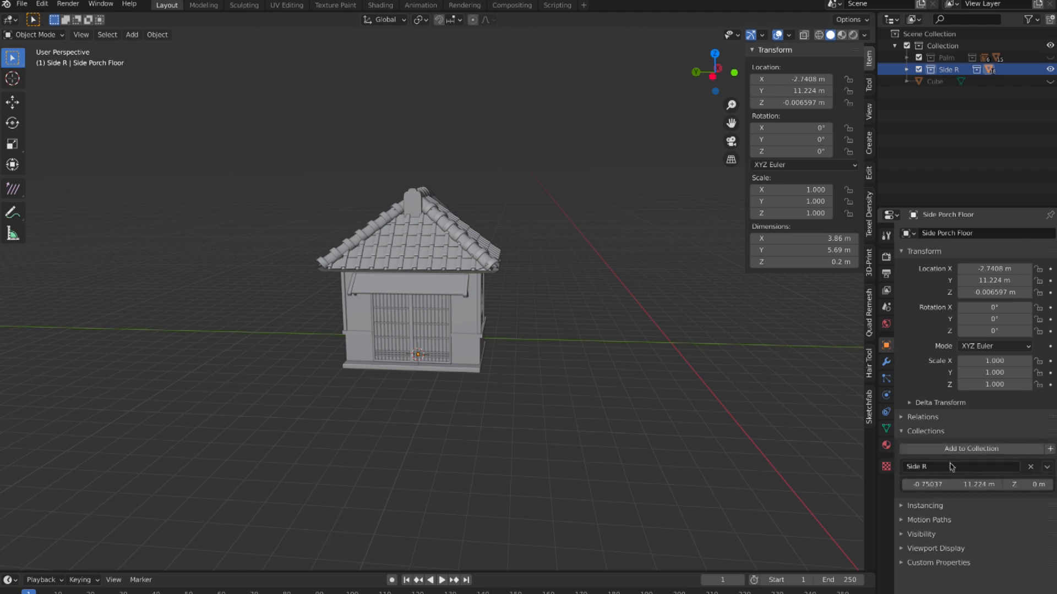
pyautogui.click(1046, 467)
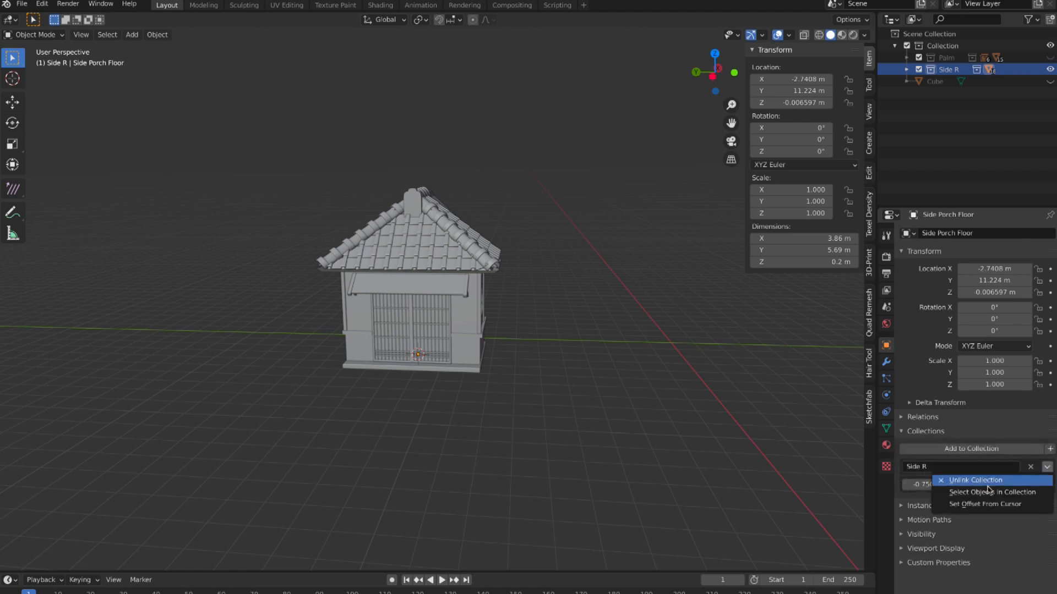
pyautogui.click(1017, 506)
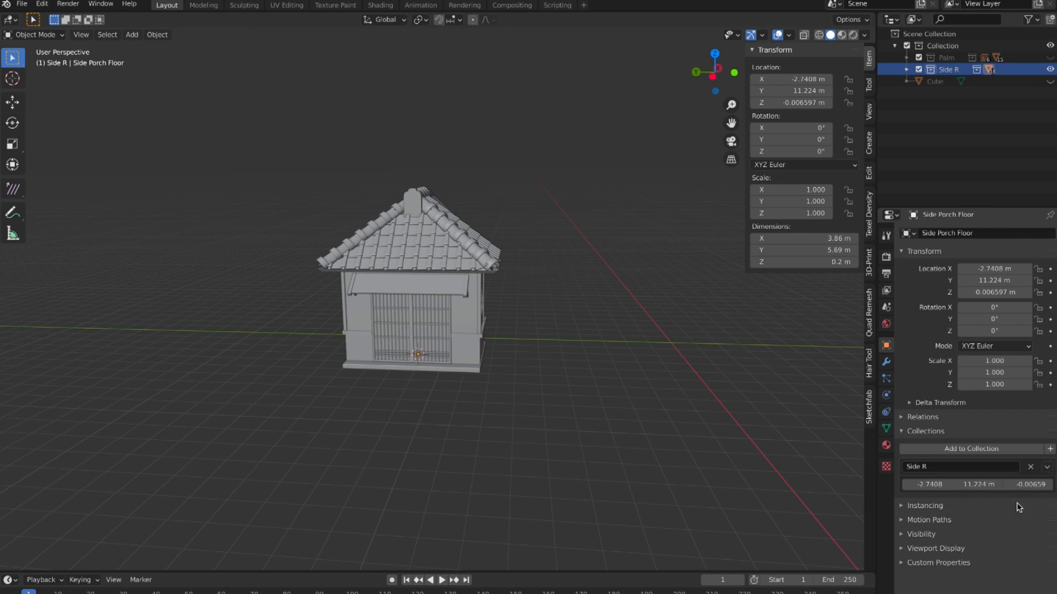
pyautogui.moveTo(588, 418); pyautogui.dragTo(614, 419, button='middle')
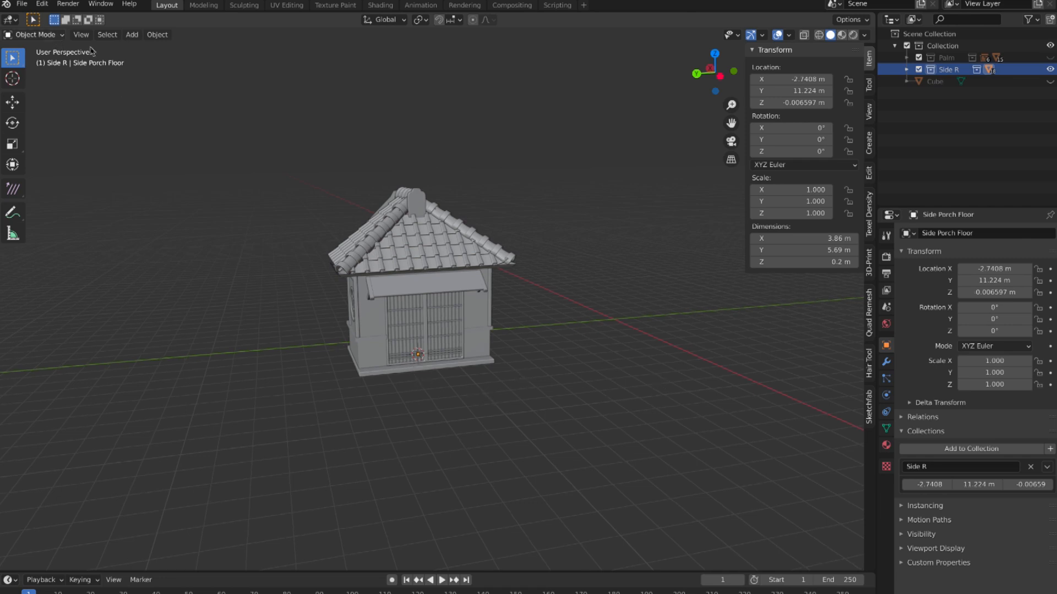
# Step: Create a new instance of the Side R collection and move it to about X -2.90 m, Y 2.00 m, Z -0.39 m
pyautogui.rightClick(952, 70)
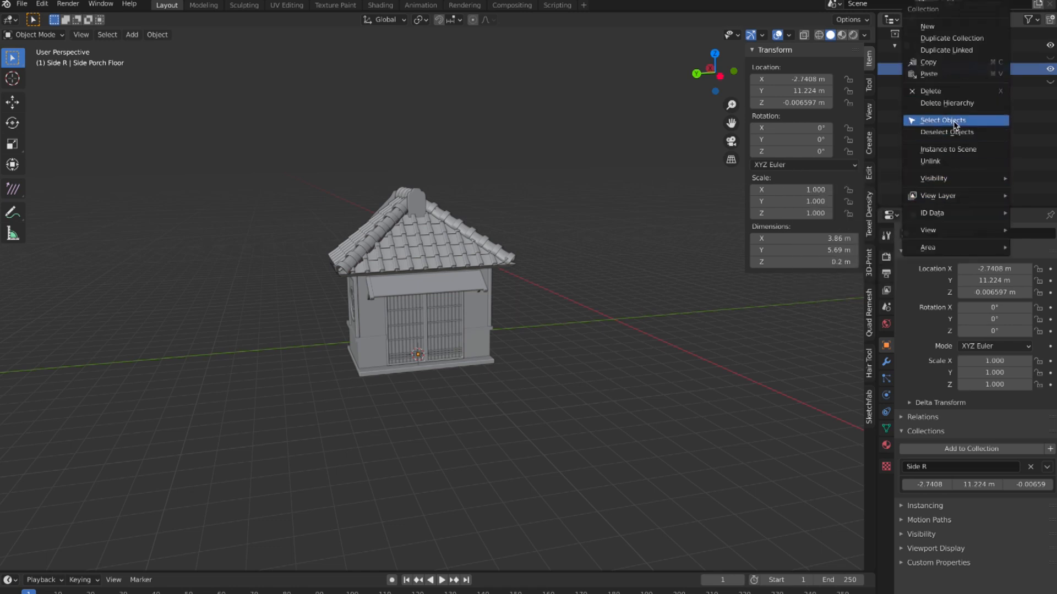
pyautogui.click(944, 150)
pyautogui.moveTo(547, 276); pyautogui.dragTo(527, 284, button='middle')
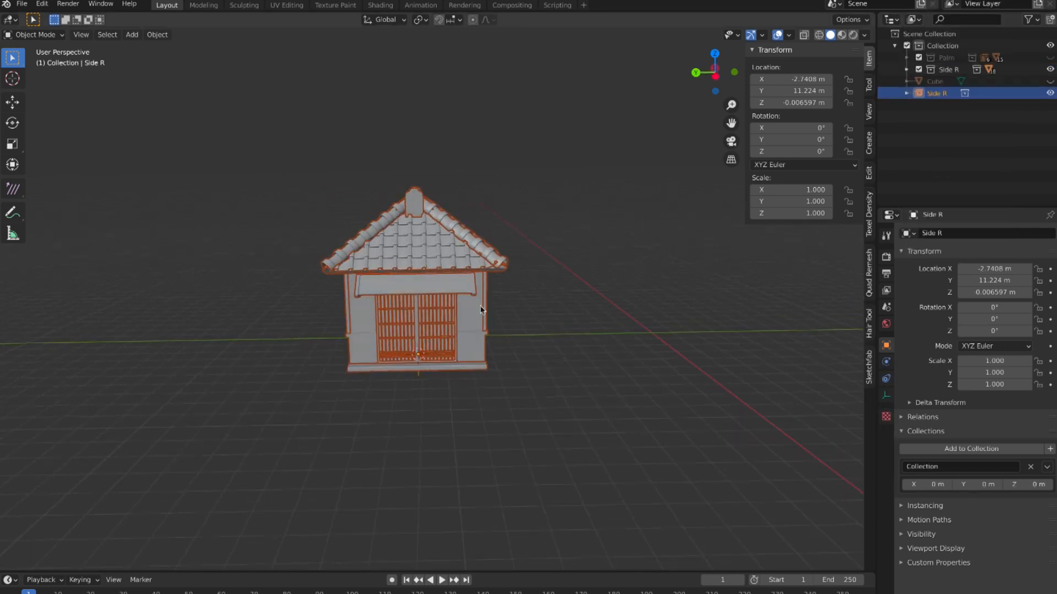
pyautogui.press('g')
pyautogui.click(677, 308)
pyautogui.moveTo(677, 309); pyautogui.dragTo(694, 296, button='middle')
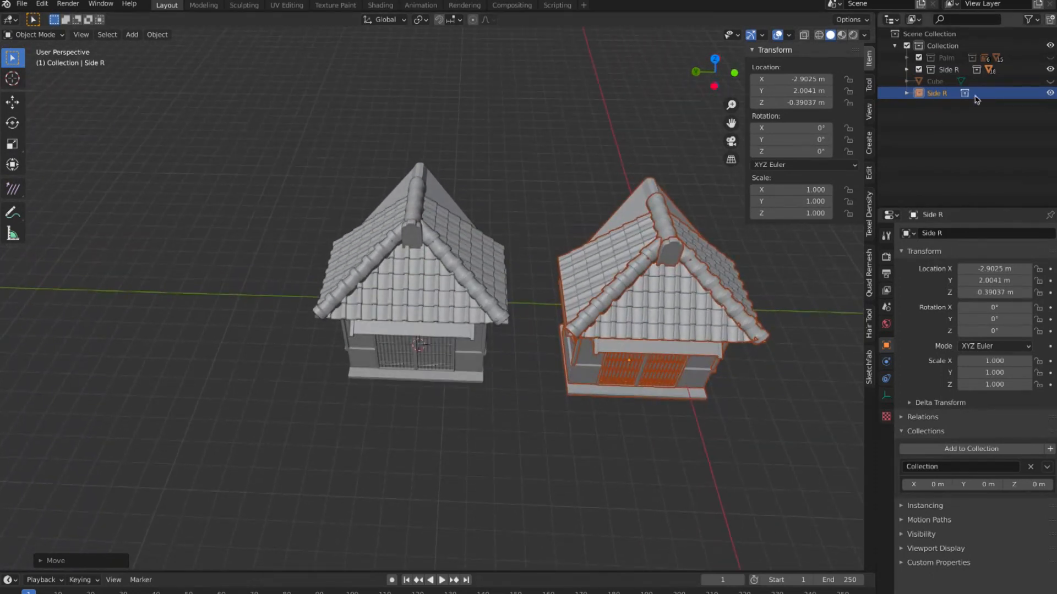
# Step: Show the Cube in place of the original Side R collection and move the instance along Y to about 11.44 m
pyautogui.click(1049, 81)
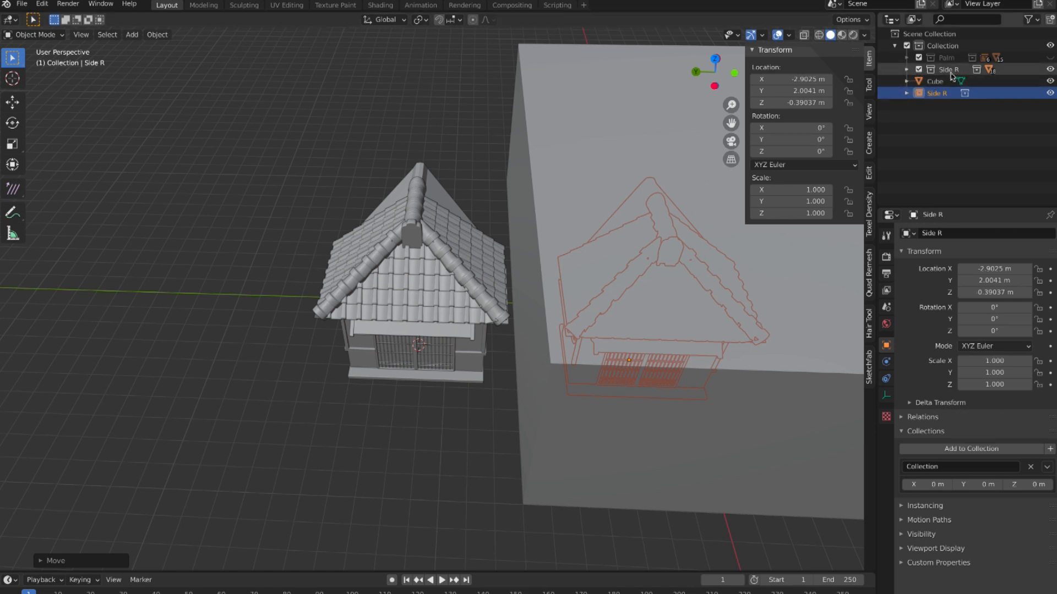
pyautogui.click(1050, 69)
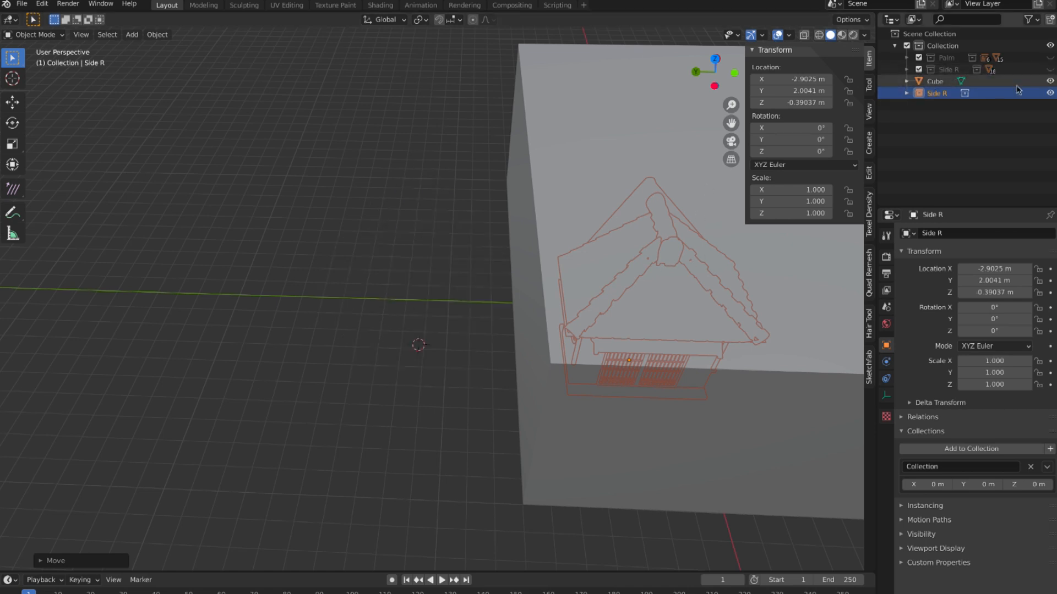
pyautogui.press('g')
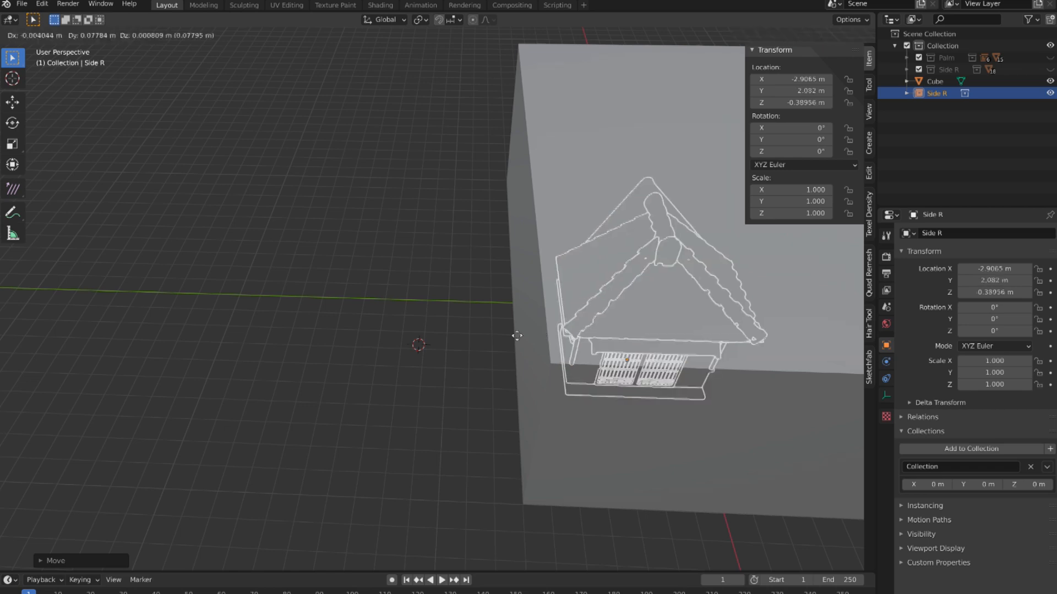
pyautogui.press('x')
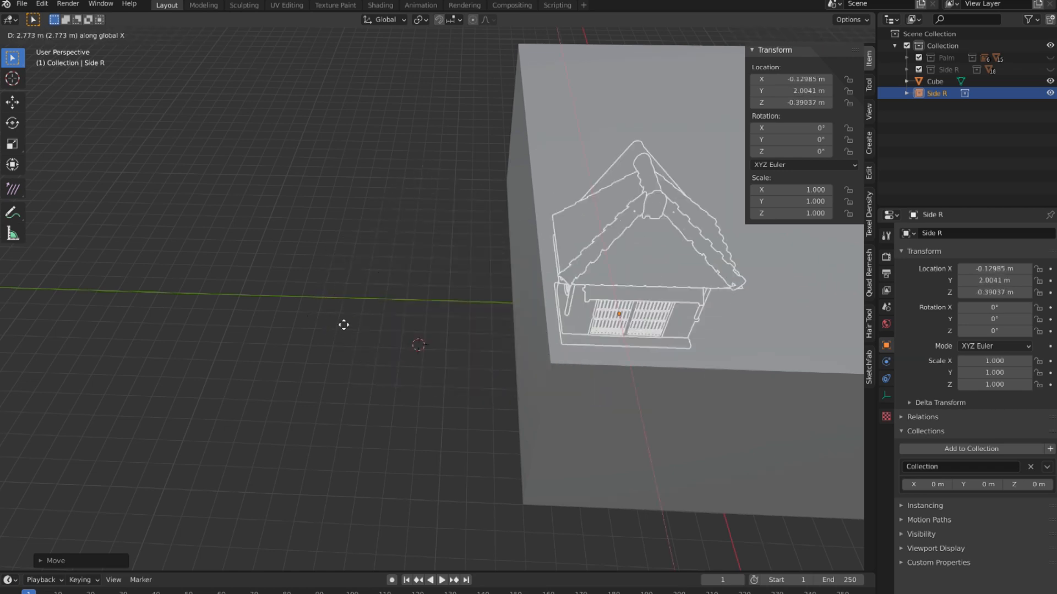
pyautogui.press('y')
pyautogui.click(343, 325)
pyautogui.moveTo(343, 324); pyautogui.dragTo(339, 322, button='middle')
# Step: Rotate the Side R instance by -90° about the global Z axis
pyautogui.press('r')
pyautogui.press('z')
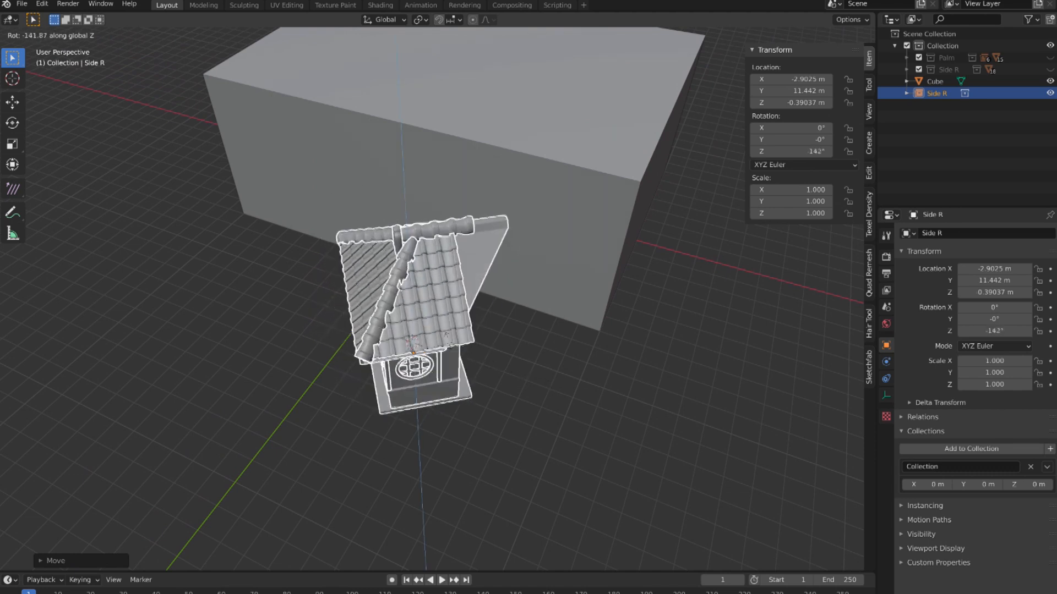
pyautogui.click(126, 527)
pyautogui.click(60, 561)
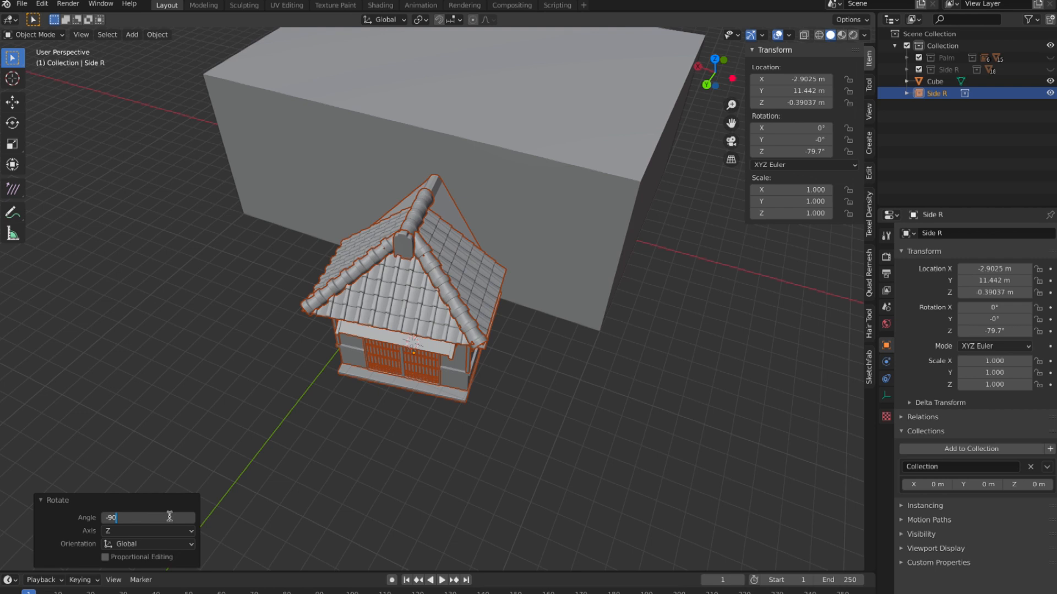
pyautogui.press('Return')
# Step: Set the Side R instance's X location to 0 m and move it along Y to about 8.54 m, towards the Cube
pyautogui.moveTo(445, 464); pyautogui.dragTo(755, 114, button='middle')
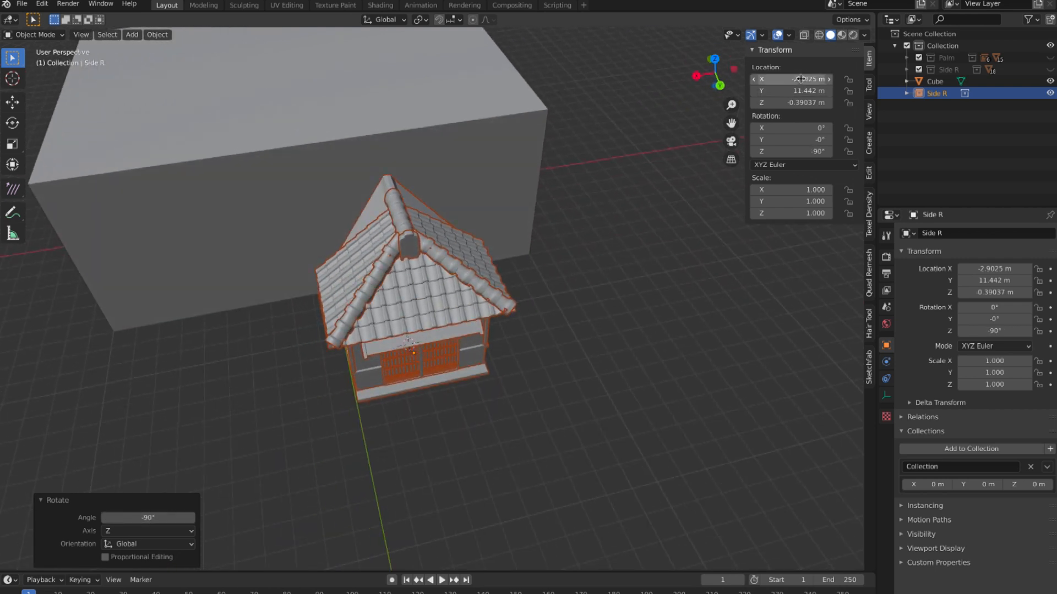
pyautogui.press('Return')
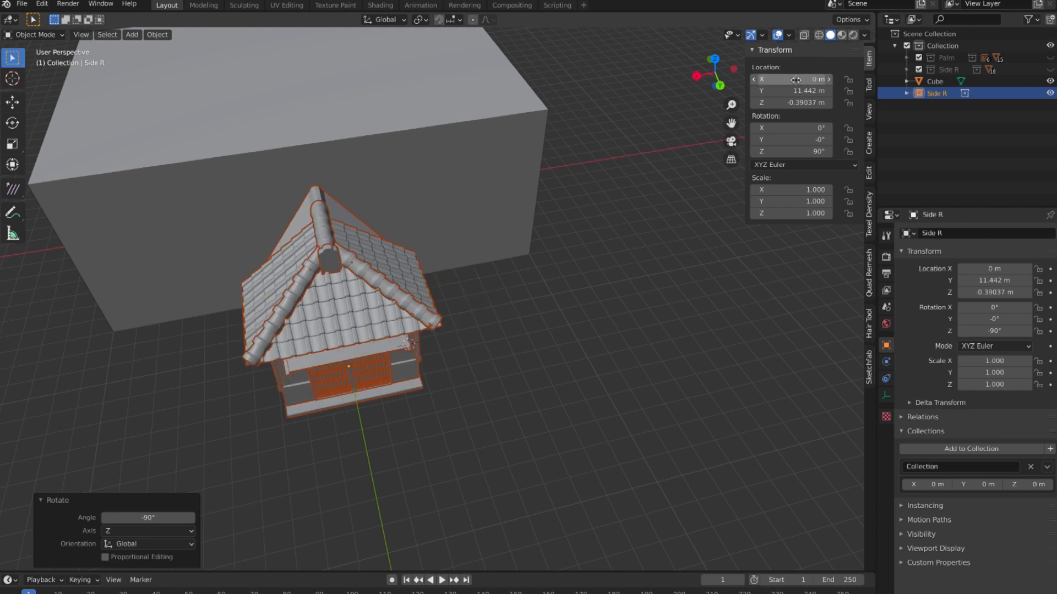
pyautogui.moveTo(447, 328); pyautogui.dragTo(372, 312, button='middle')
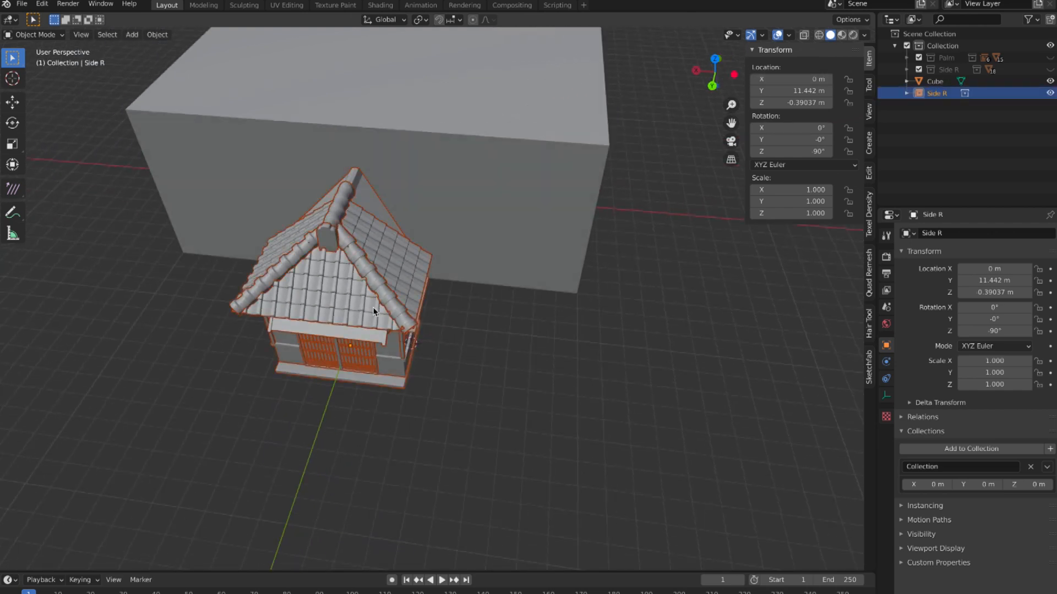
pyautogui.press('g')
pyautogui.press('y')
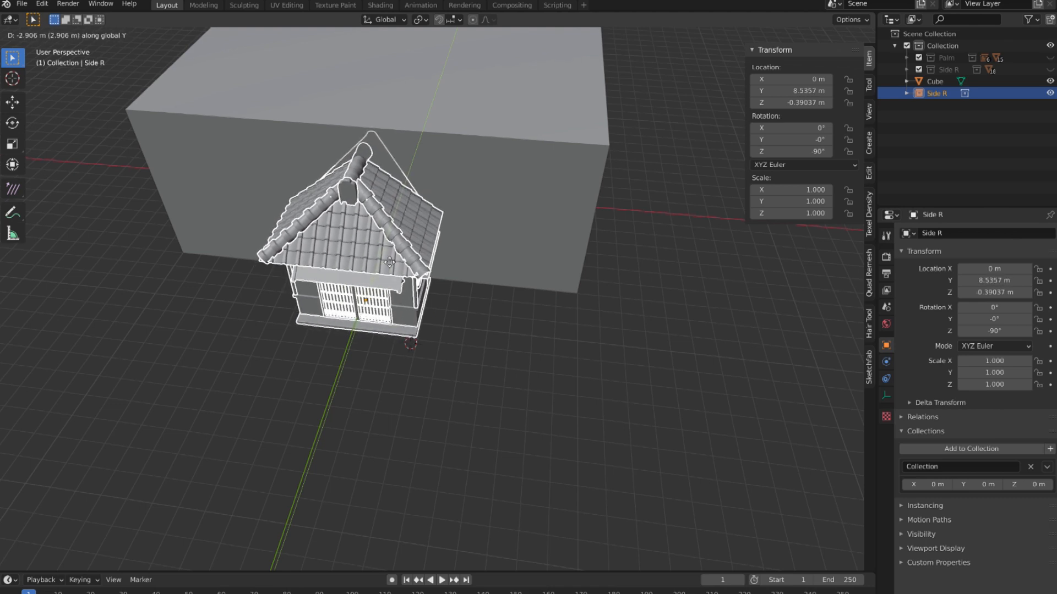
pyautogui.click(389, 263)
# Step: Duplicate the Side R instance in place and rotate the copy 180° about the global Z axis
pyautogui.click(455, 340)
pyautogui.moveTo(468, 342); pyautogui.dragTo(434, 305, button='middle')
pyautogui.click(434, 298)
pyautogui.hotkey('shift', 'd')
pyautogui.rightClick(435, 305)
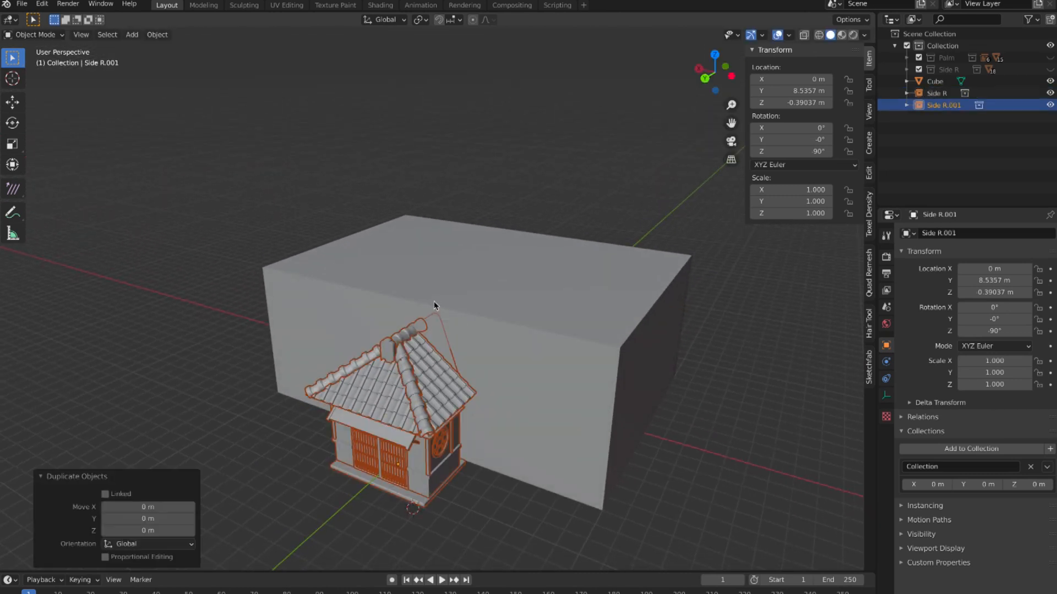
pyautogui.write('r180|| = 180° along global Z')
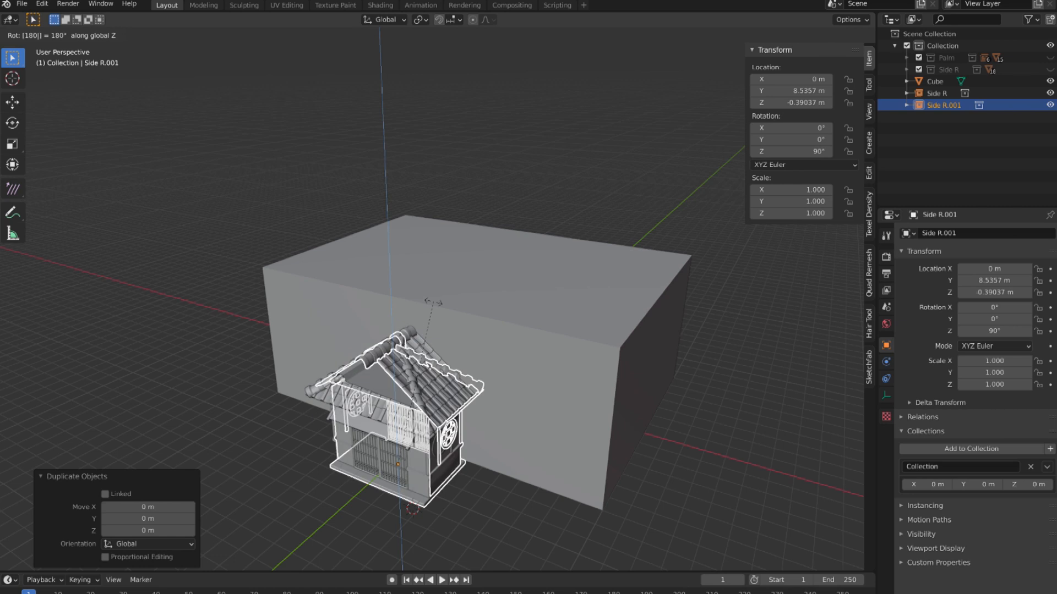
pyautogui.press('Return')
pyautogui.moveTo(451, 325); pyautogui.dragTo(452, 322, button='middle')
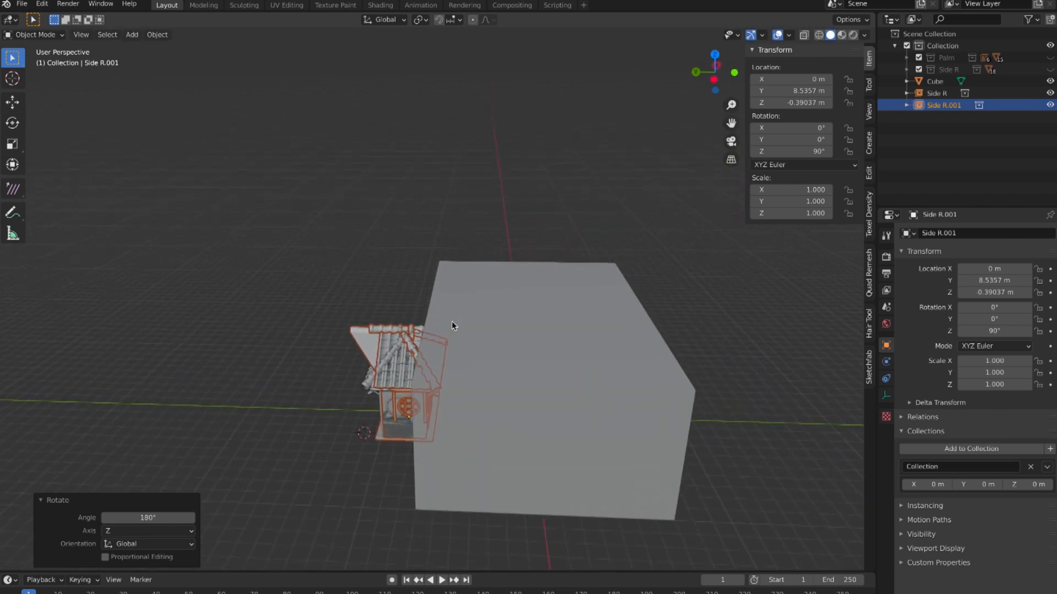
# Step: Move the rotated Side R copy about -18.07 m along Y to the opposite side of the Cube
pyautogui.press('g')
pyautogui.press('y')
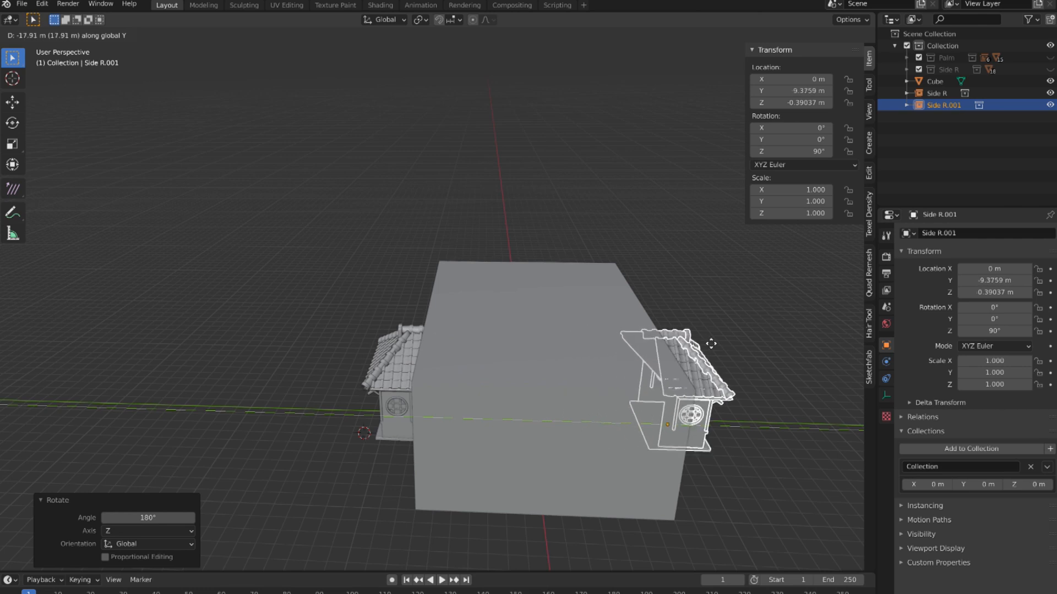
pyautogui.click(714, 347)
pyautogui.moveTo(714, 346); pyautogui.dragTo(708, 342, button='middle')
# Step: Slide the Side R copy along Y closer against the Cube's wall, to about Y -8.11 m
pyautogui.press('g')
pyautogui.press('y')
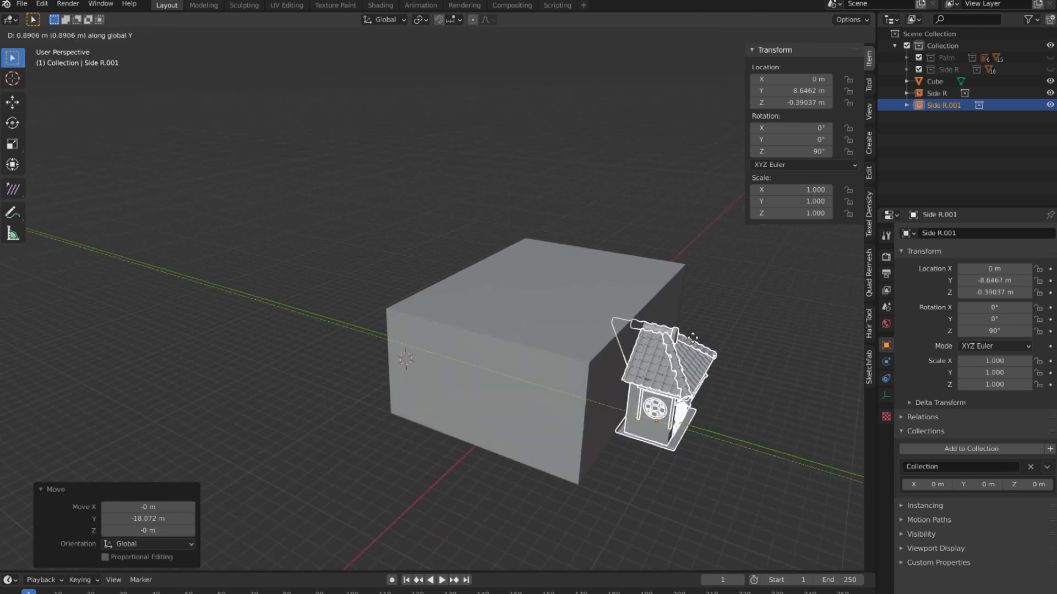
pyautogui.click(692, 338)
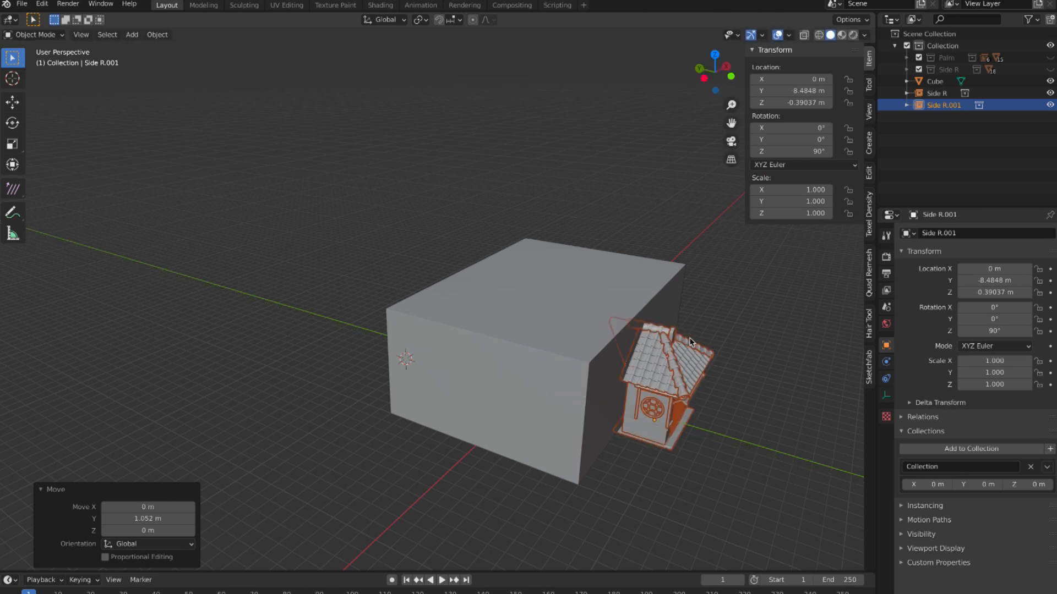
pyautogui.press('g')
pyautogui.press('y')
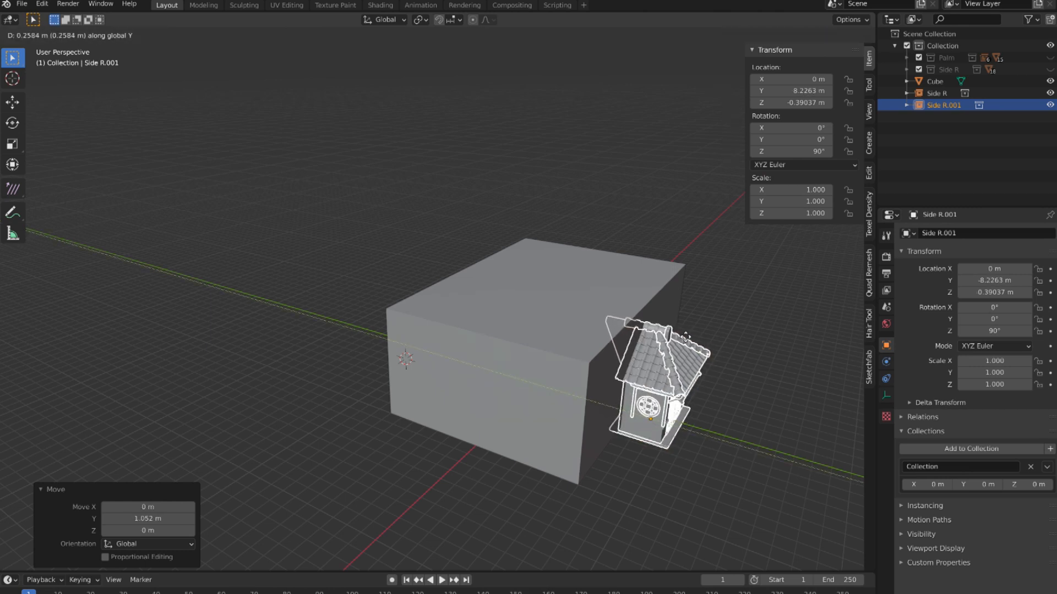
pyautogui.click(683, 336)
pyautogui.click(719, 338)
pyautogui.moveTo(719, 338); pyautogui.dragTo(724, 306, button='middle')
pyautogui.scroll(-3, 694, 338)
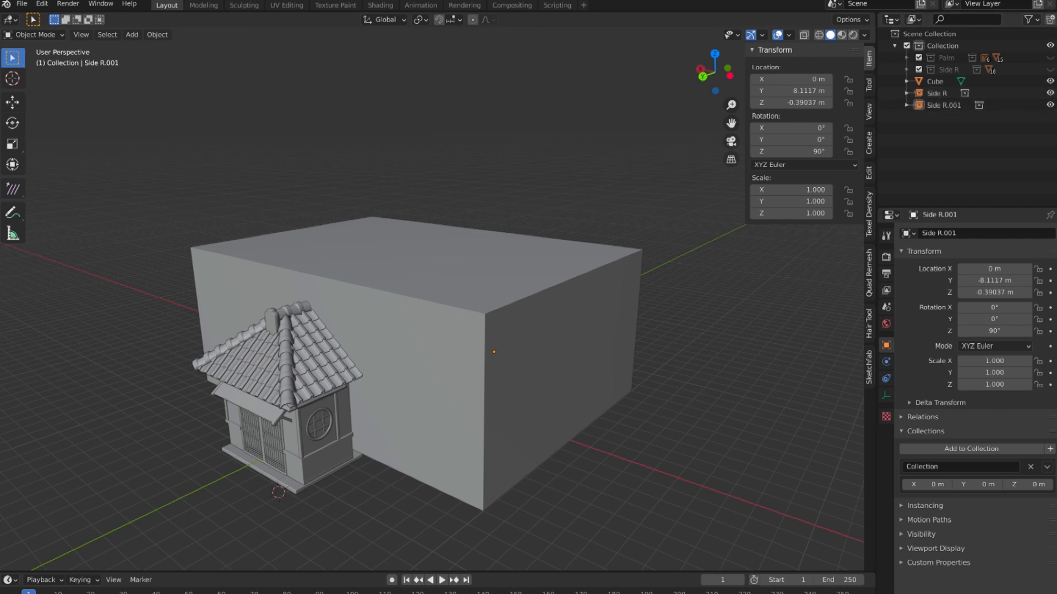
# Step: Hide the Cube and both Side R instances and show the Palm collection instead
pyautogui.moveTo(1051, 93); pyautogui.dragTo(1052, 61)
pyautogui.click(1050, 57)
pyautogui.moveTo(521, 382); pyautogui.dragTo(489, 372, button='middle')
pyautogui.scroll(13, 414, 310)
pyautogui.scroll(-4, 413, 309)
pyautogui.moveTo(414, 309); pyautogui.dragTo(505, 346, button='middle')
pyautogui.click(462, 233)
pyautogui.click(505, 333)
pyautogui.scroll(1, 505, 333)
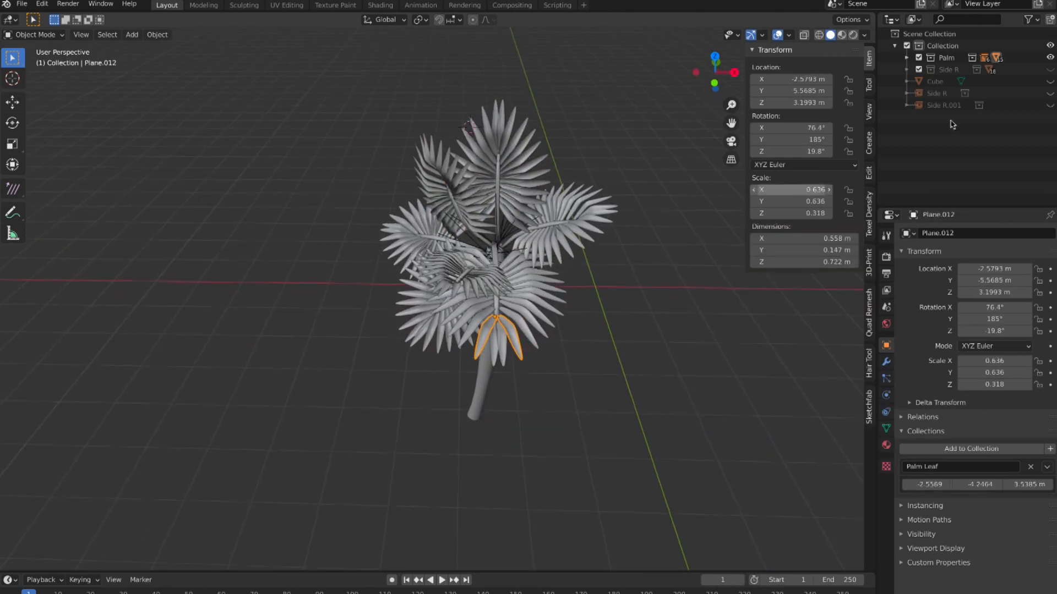
# Step: Examine the Palm collection's hierarchy, from the nested Palm Leaf collection down to the Palm Leaf object and its child planes
pyautogui.click(906, 58)
pyautogui.moveTo(573, 256); pyautogui.dragTo(550, 265, button='middle')
pyautogui.scroll(3, 556, 258)
pyautogui.click(965, 81)
pyautogui.moveTo(686, 223); pyautogui.dragTo(684, 209, button='middle')
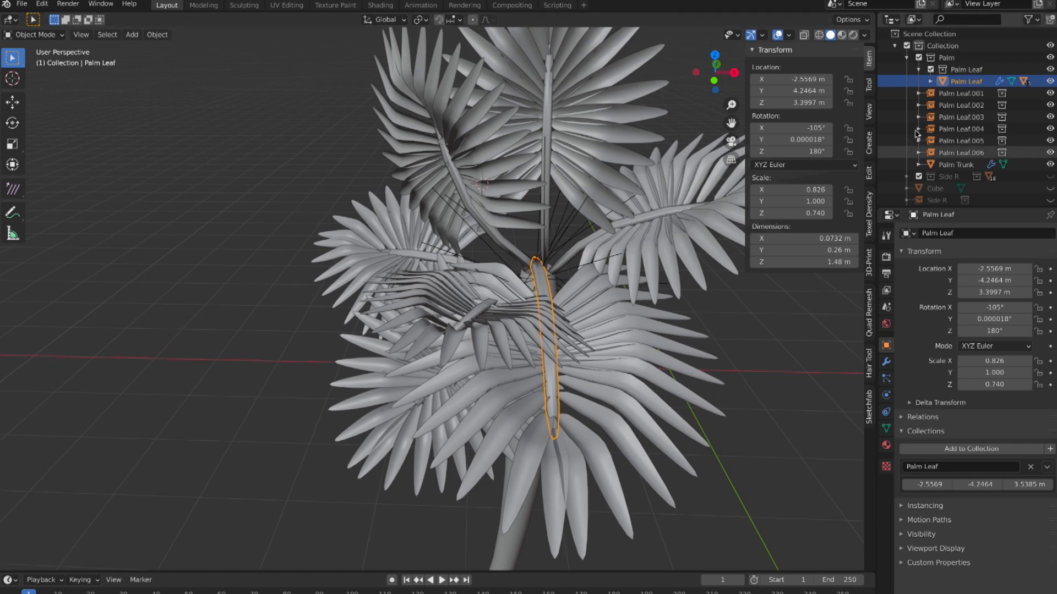
pyautogui.click(919, 69)
pyautogui.click(967, 70)
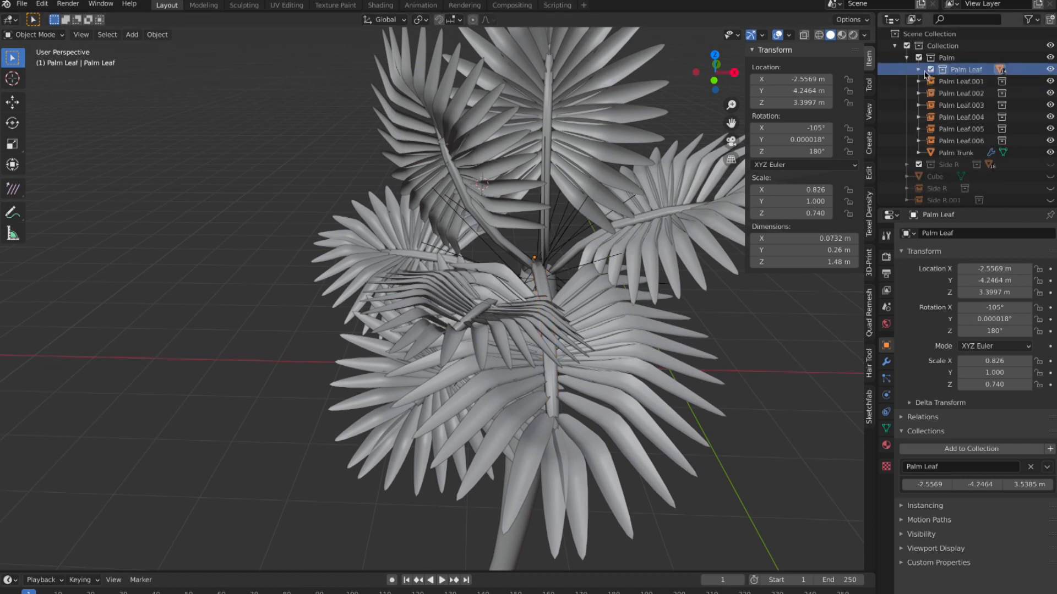
pyautogui.click(918, 70)
pyautogui.click(966, 81)
pyautogui.moveTo(556, 341); pyautogui.dragTo(597, 330, button='middle')
pyautogui.moveTo(554, 290); pyautogui.dragTo(599, 320, button='middle')
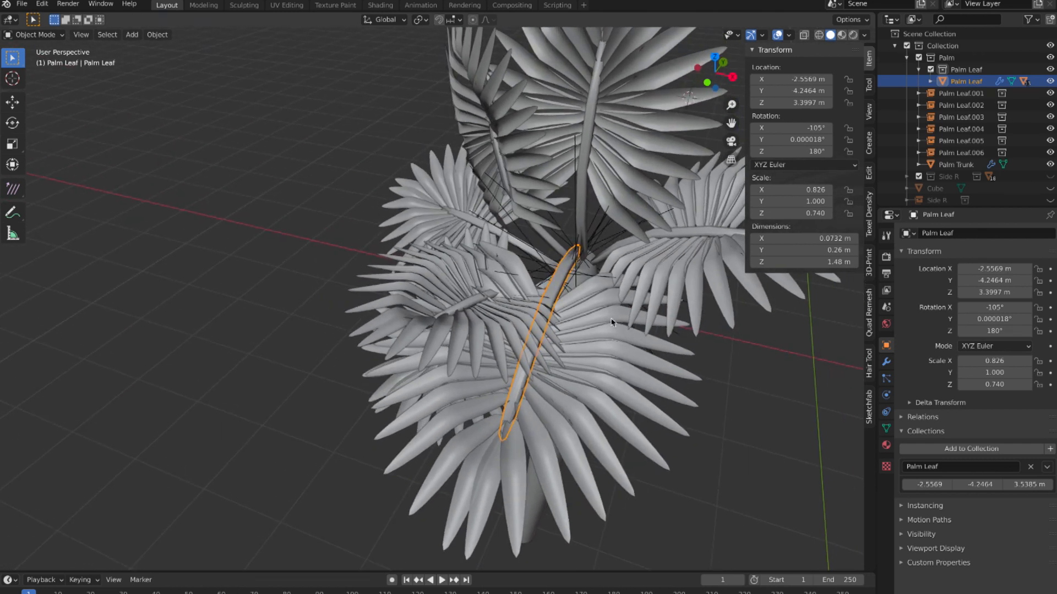
pyautogui.click(930, 82)
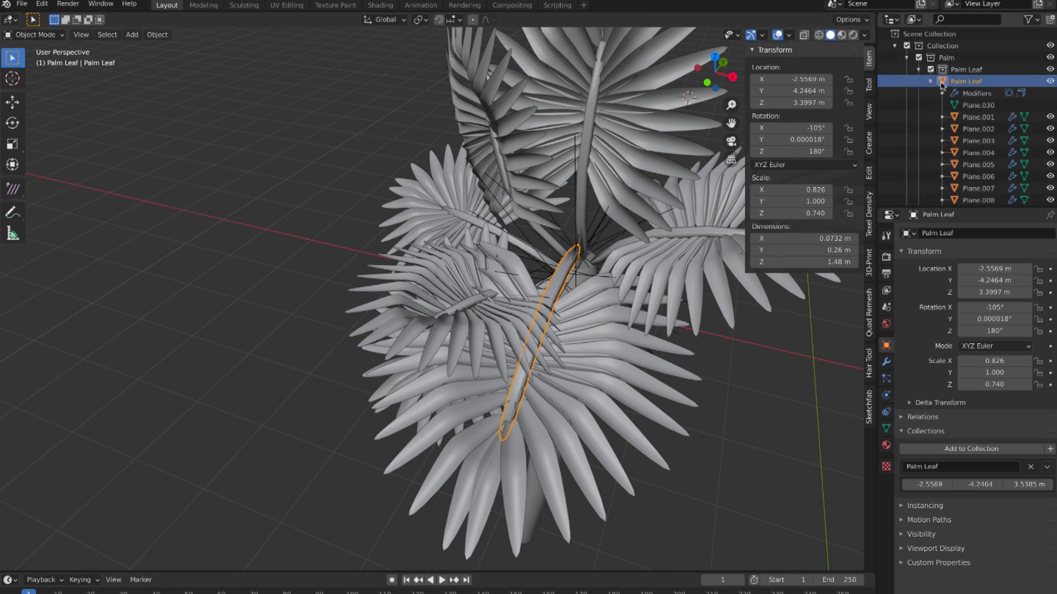
pyautogui.scroll(-1, 934, 84)
# Step: Try moving the Palm Leaf stem together with its child planes and linked leaf instances
pyautogui.press('g')
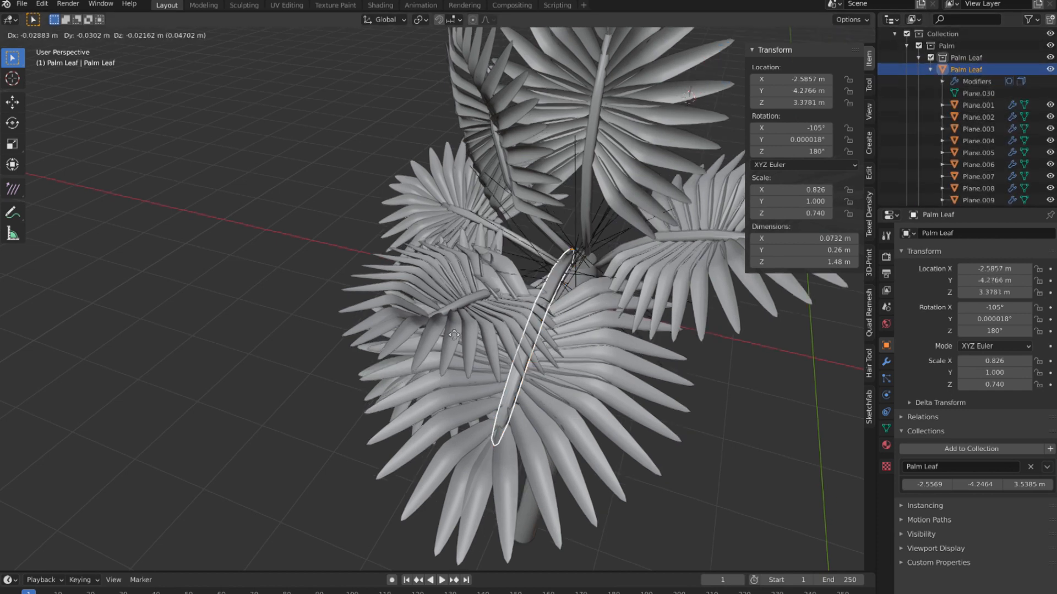
pyautogui.click(620, 293)
pyautogui.hotkey('ctrl', 'z')
pyautogui.moveTo(620, 293); pyautogui.dragTo(683, 286, button='middle')
# Step: Inspect individual child planes of the Palm Leaf, such as Plane.009, and the Palm Leaf.001 instance on the tree
pyautogui.moveTo(986, 207); pyautogui.dragTo(986, 280)
pyautogui.click(979, 248)
pyautogui.click(978, 224)
pyautogui.click(978, 212)
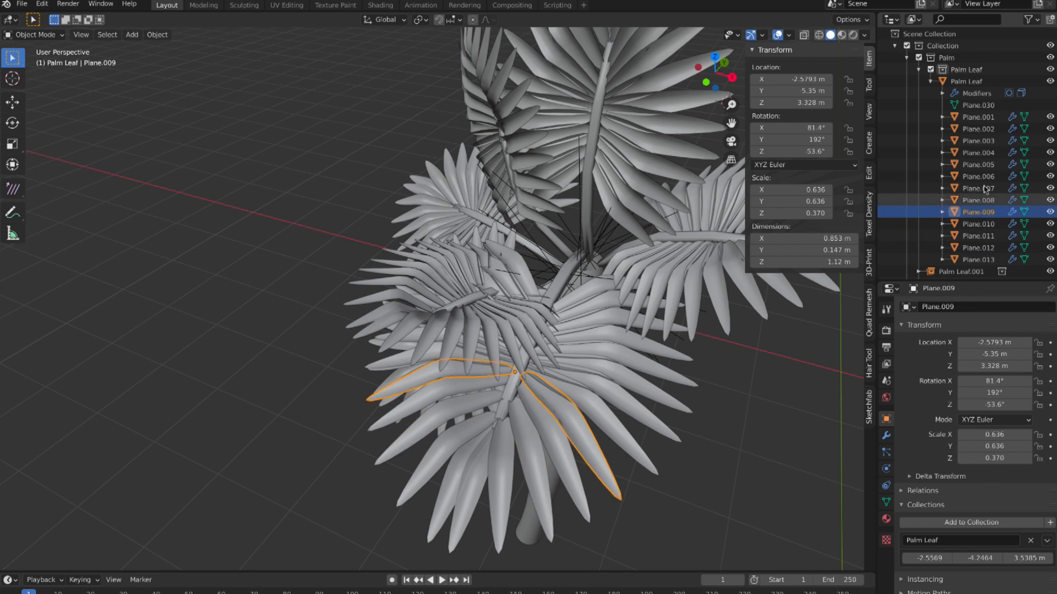
pyautogui.click(930, 81)
pyautogui.moveTo(611, 275); pyautogui.dragTo(553, 187, button='middle')
pyautogui.click(961, 93)
pyautogui.moveTo(573, 258); pyautogui.dragTo(523, 321, button='middle')
pyautogui.scroll(-6, 496, 353)
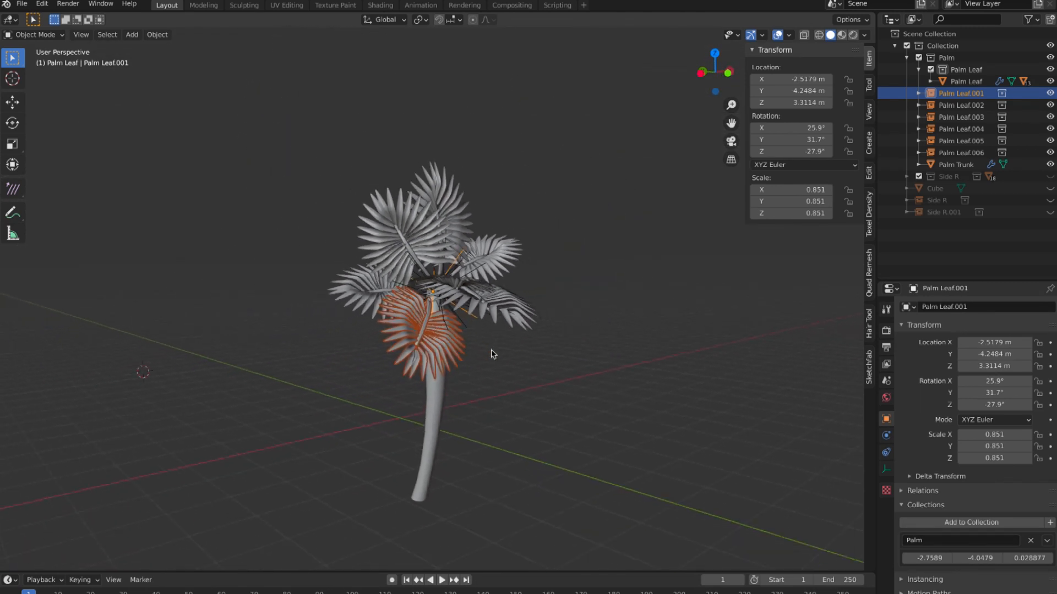
pyautogui.keyDown('shift'); pyautogui.moveTo(493, 353); pyautogui.dragTo(542, 355, button='middle'); pyautogui.keyUp('shift')
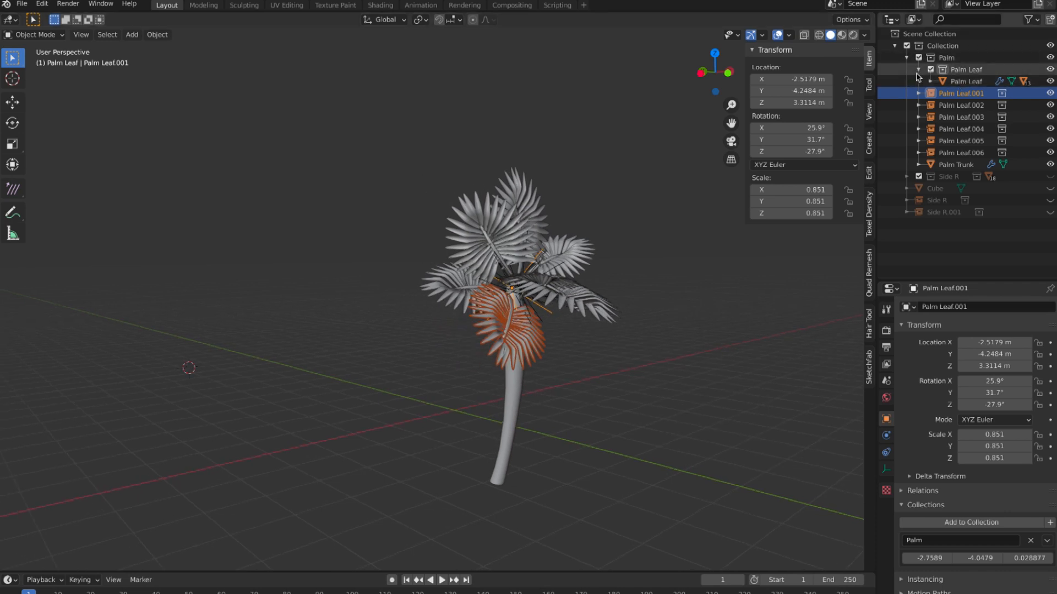
# Step: Create an instance of the whole Palm collection and move it to about X 1.52 m, Y -2.66 m, Z -1.05 m
pyautogui.click(918, 69)
pyautogui.click(906, 57)
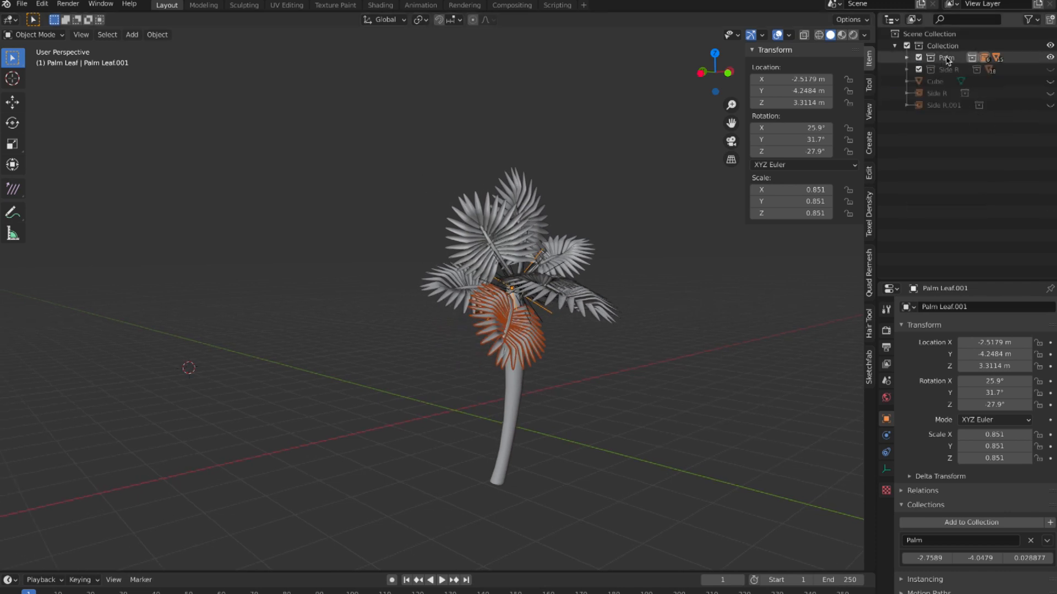
pyautogui.click(950, 59)
pyautogui.rightClick(949, 59)
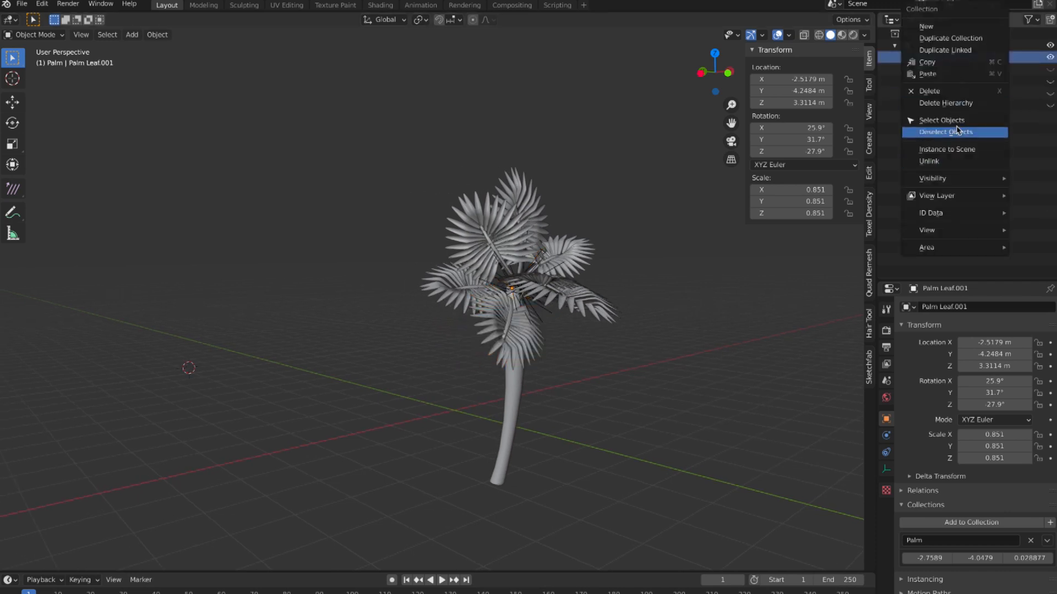
pyautogui.click(946, 149)
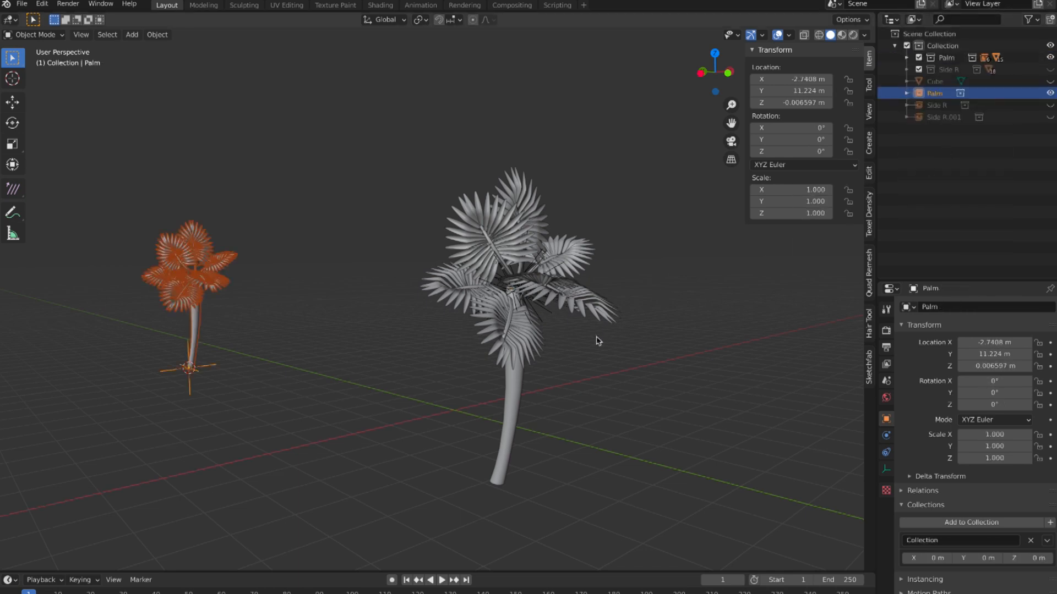
pyautogui.scroll(3, 598, 339)
pyautogui.scroll(3, 598, 340)
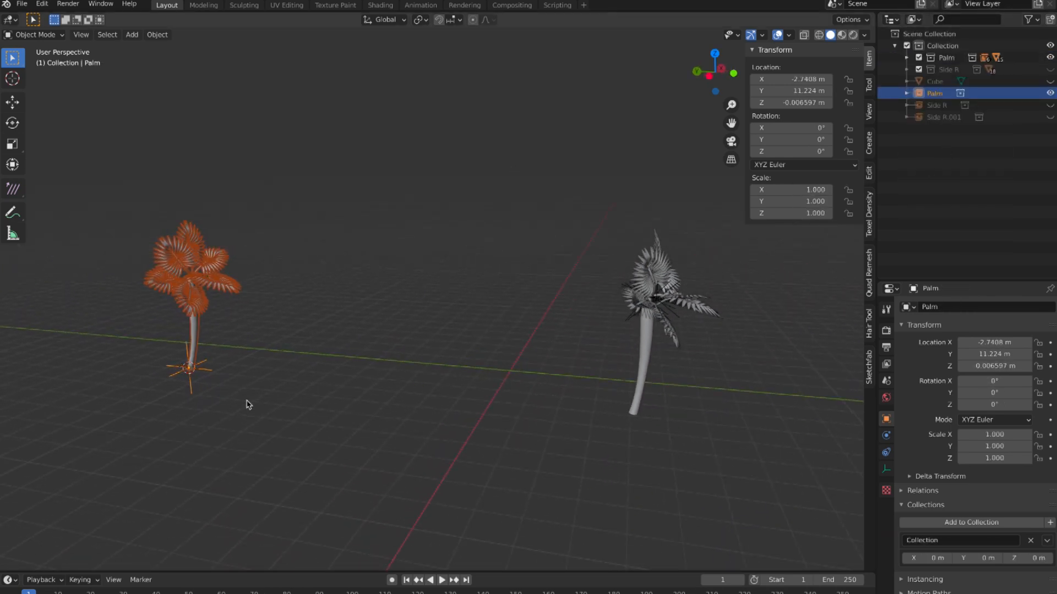
pyautogui.press('g')
pyautogui.click(650, 429)
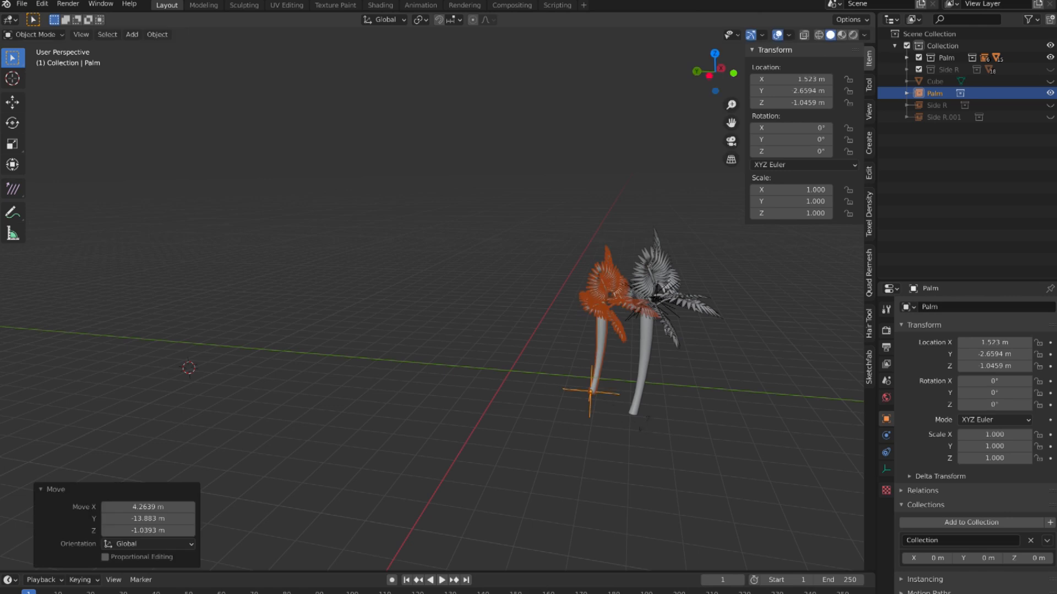
# Step: Rotate the Palm instance by about -124° around the global Z axis
pyautogui.press('r')
pyautogui.press('z')
pyautogui.click(557, 410)
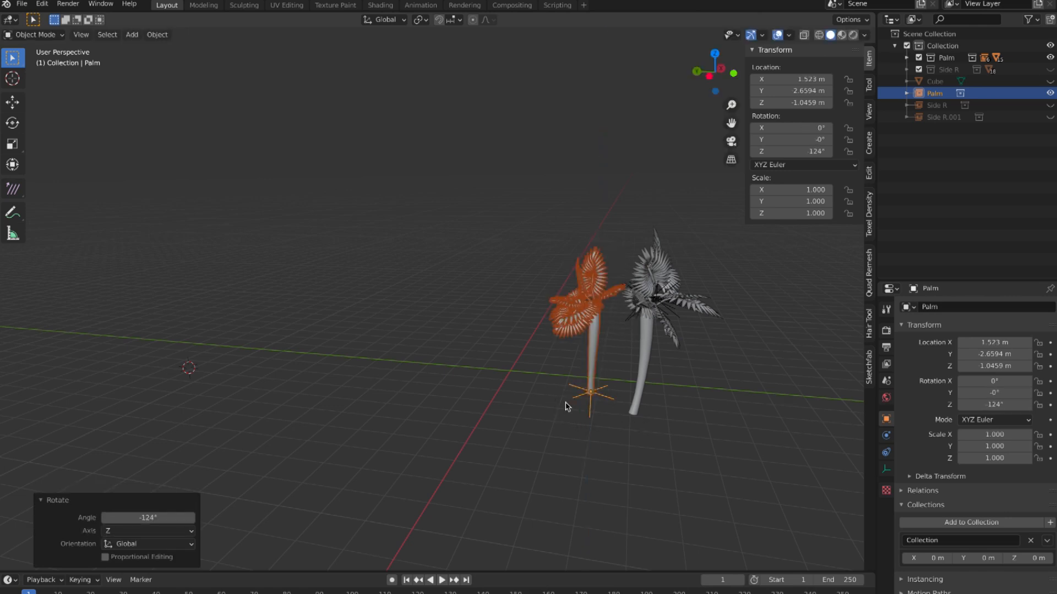
# Step: Duplicate the Palm instance to about X 2.02 m, Y -4.13 m, and rotate the copy about -140° around Z
pyautogui.hotkey('shift', 'd')
pyautogui.click(611, 405)
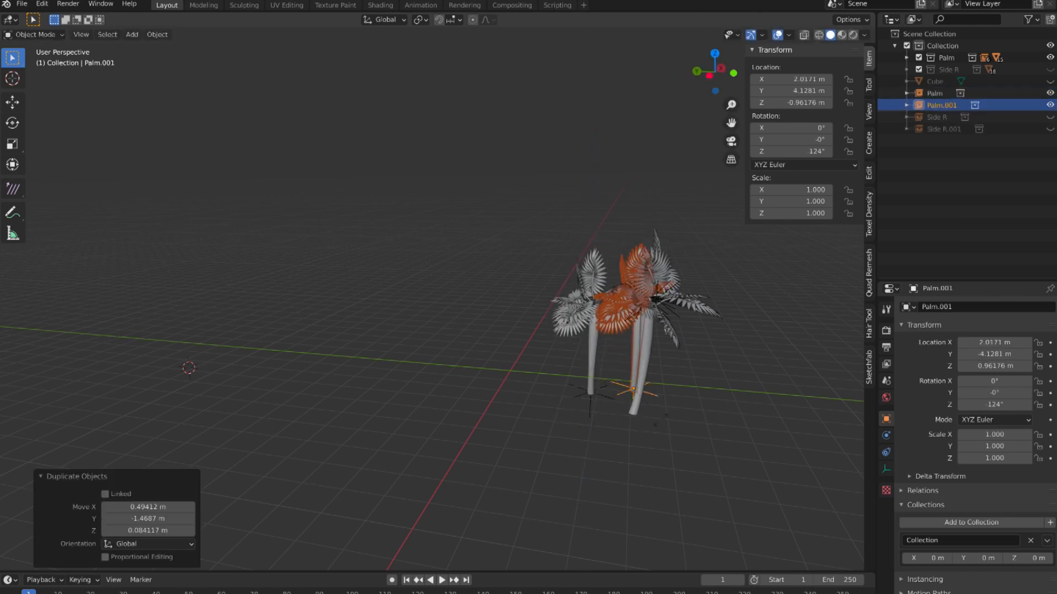
pyautogui.press('r')
pyautogui.press('z')
pyautogui.click(492, 364)
pyautogui.moveTo(651, 389); pyautogui.dragTo(661, 368, button='middle')
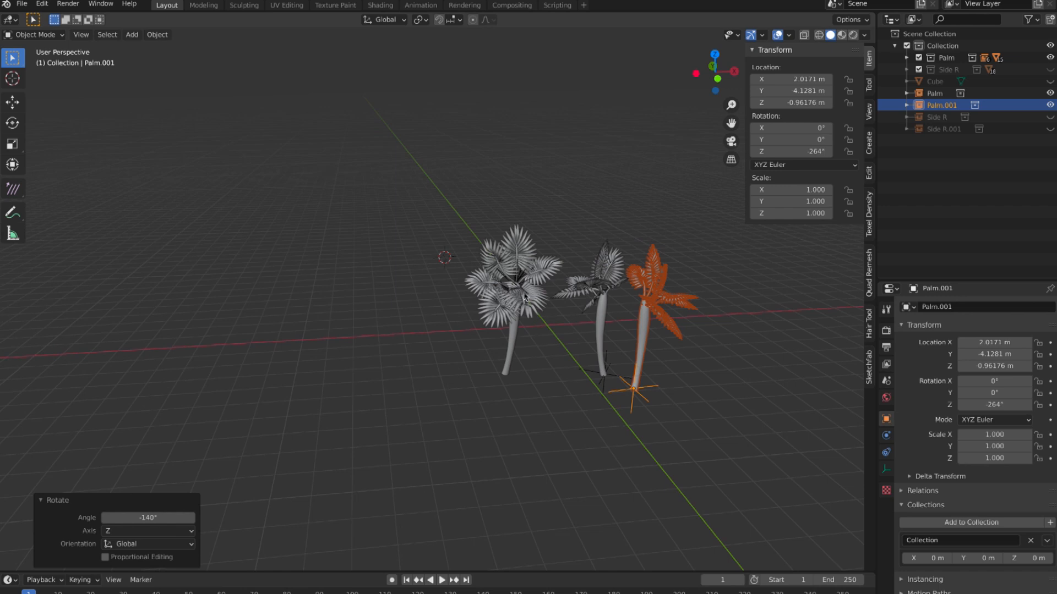
pyautogui.moveTo(617, 318); pyautogui.dragTo(669, 312, button='middle')
pyautogui.moveTo(623, 282); pyautogui.dragTo(687, 332, button='middle')
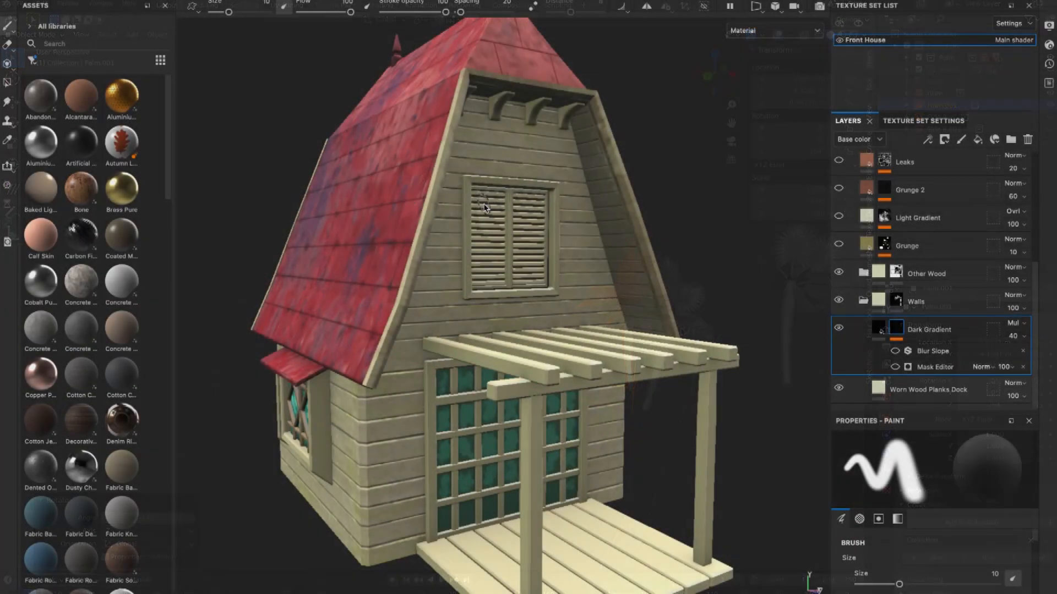
# Step: Switch to the Front House in Substance 3D Painter and turn on the Mask Editor of the Dark Gradient layer's mask
pyautogui.scroll(1, 615, 205)
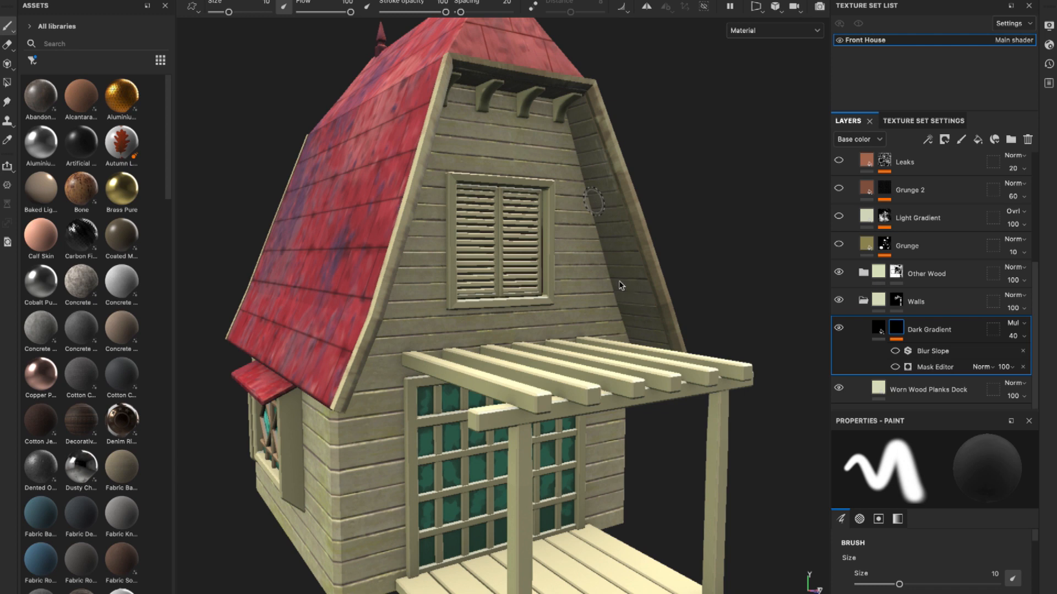
pyautogui.moveTo(615, 277)
pyautogui.keyDown('alt'); pyautogui.mouseDown()
pyautogui.moveTo(598, 282)
pyautogui.moveTo(618, 283)
pyautogui.moveTo(603, 270)
pyautogui.moveTo(613, 276)
pyautogui.moveTo(598, 282)
pyautogui.mouseUp(); pyautogui.keyUp('alt')
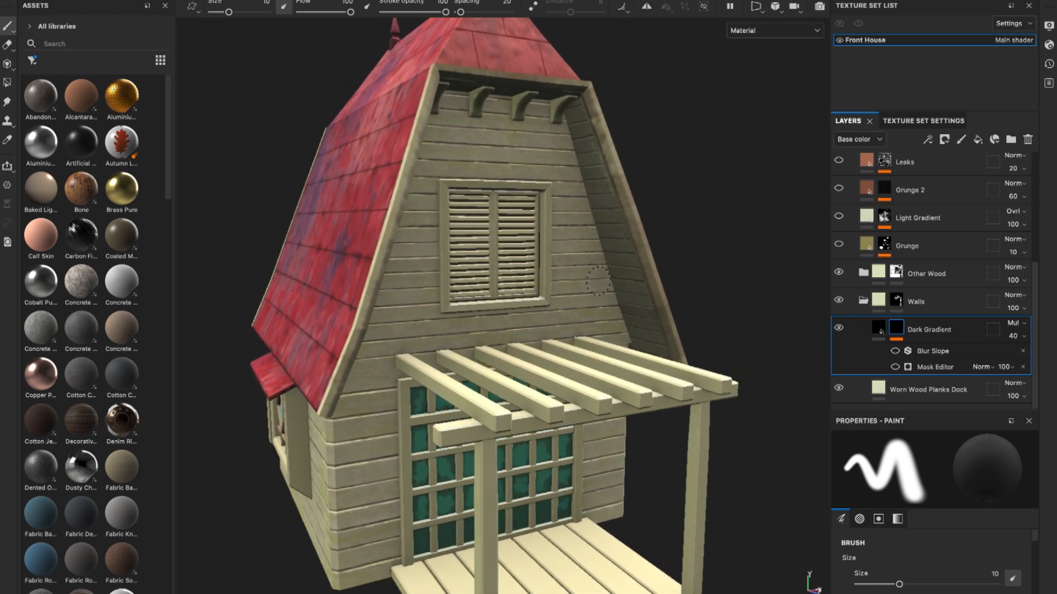
pyautogui.scroll(4, 592, 281)
pyautogui.scroll(-2, 592, 281)
pyautogui.scroll(3, 591, 281)
pyautogui.scroll(3, 591, 282)
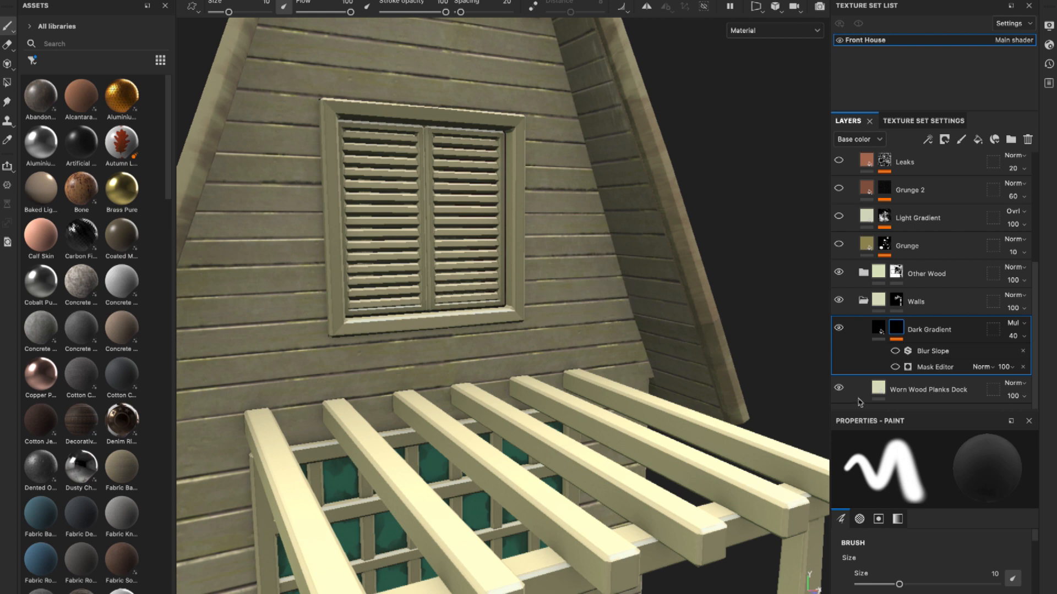
pyautogui.click(895, 367)
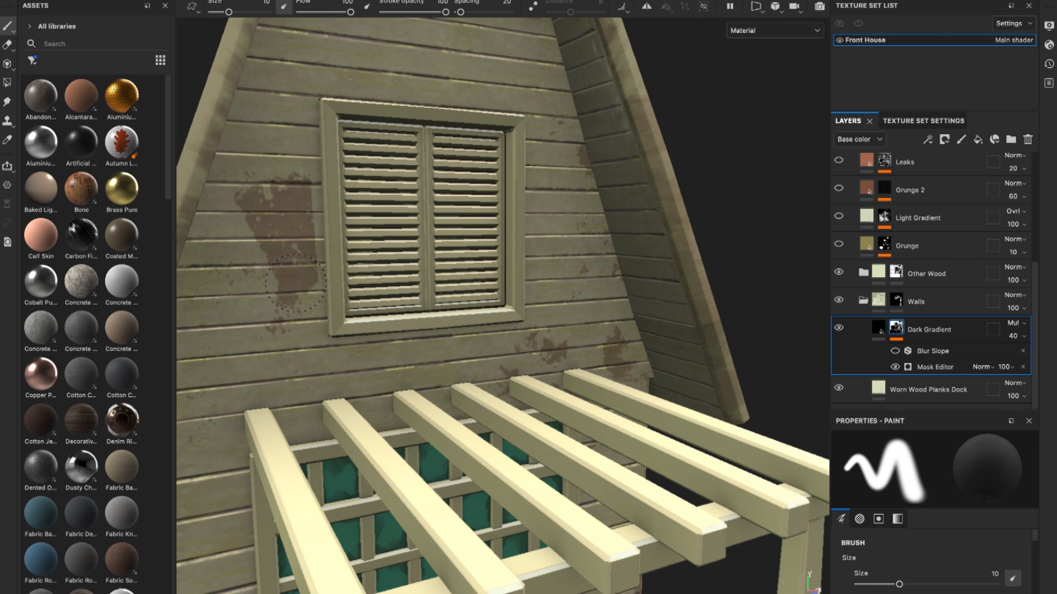
pyautogui.moveTo(300, 266)
pyautogui.keyDown('alt'); pyautogui.mouseDown()
pyautogui.moveTo(264, 267)
pyautogui.moveTo(290, 267)
pyautogui.mouseUp(); pyautogui.keyUp('alt')
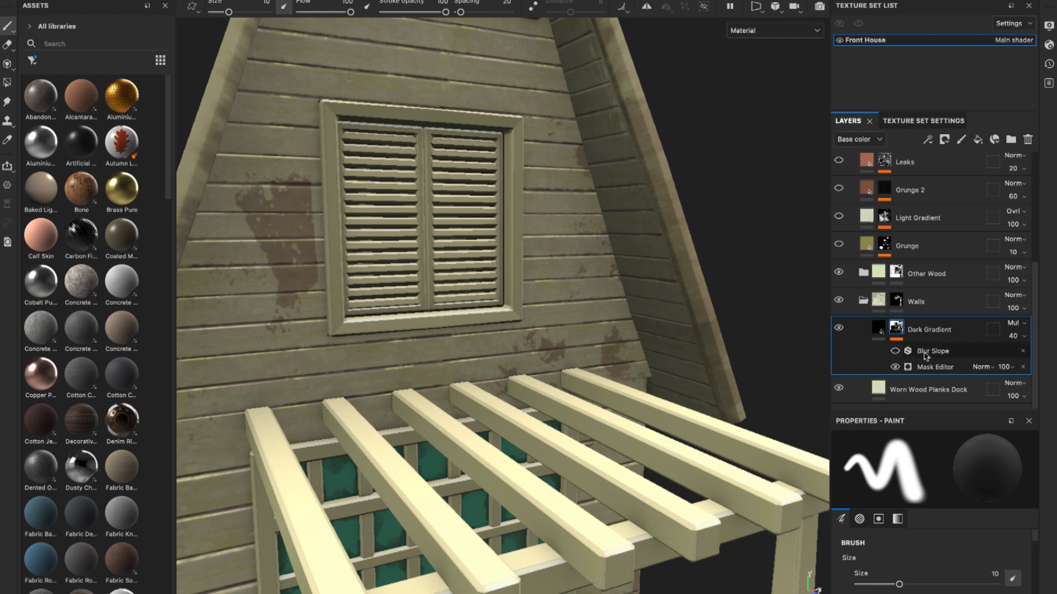
# Step: Delete the Blur Slope filter from the Dark Gradient mask and add a fresh Blur Slope filter in its place
pyautogui.click(1025, 354)
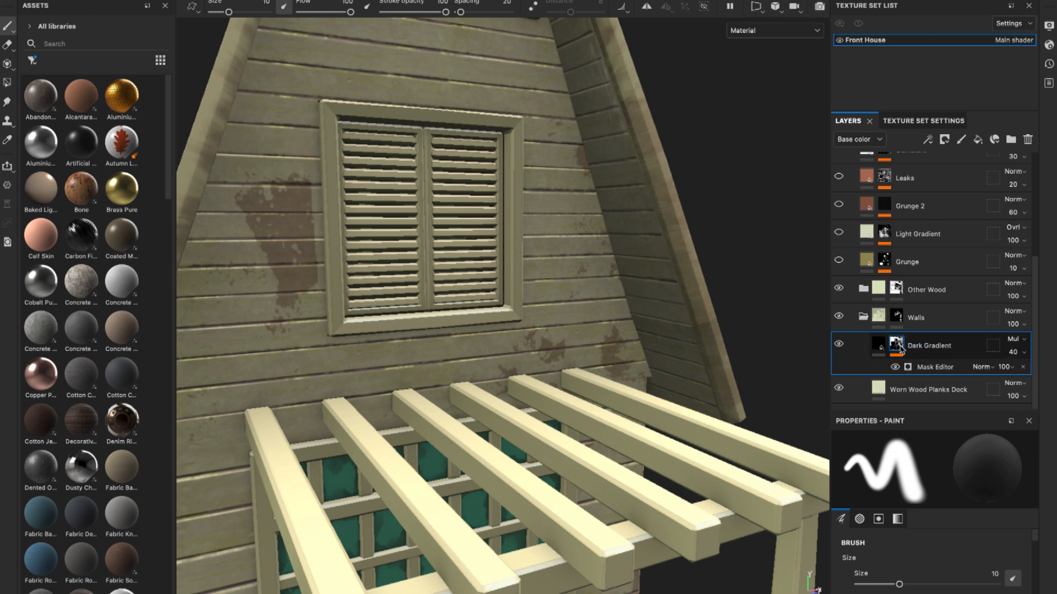
pyautogui.rightClick(897, 347)
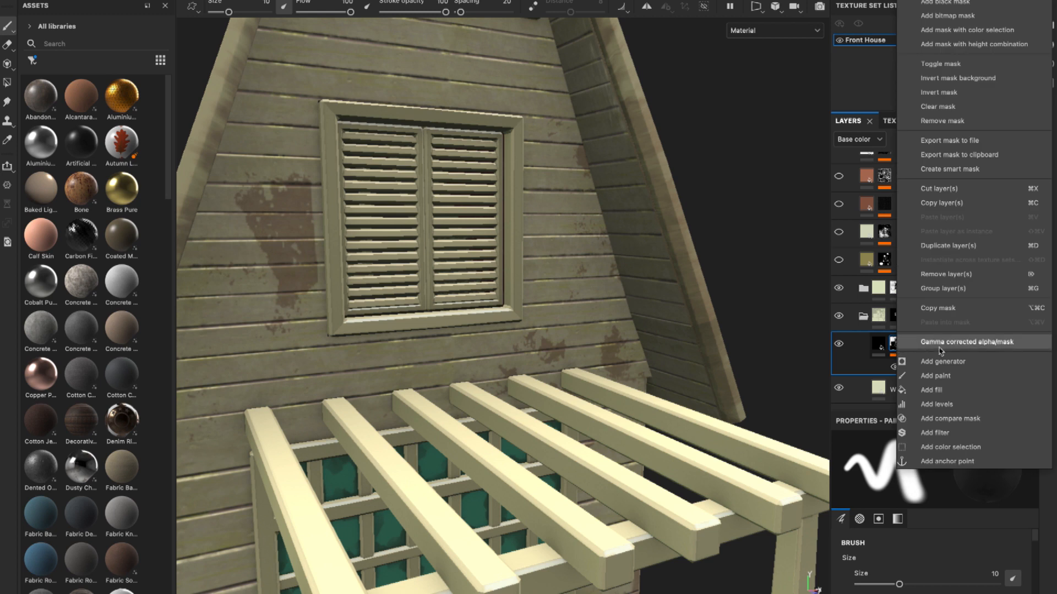
pyautogui.click(934, 434)
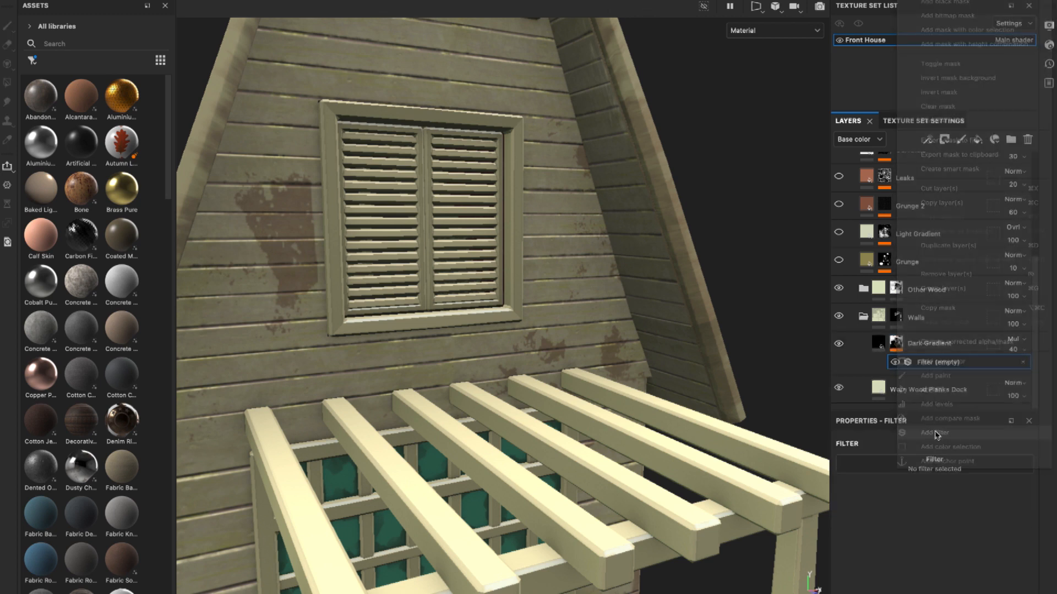
pyautogui.click(958, 466)
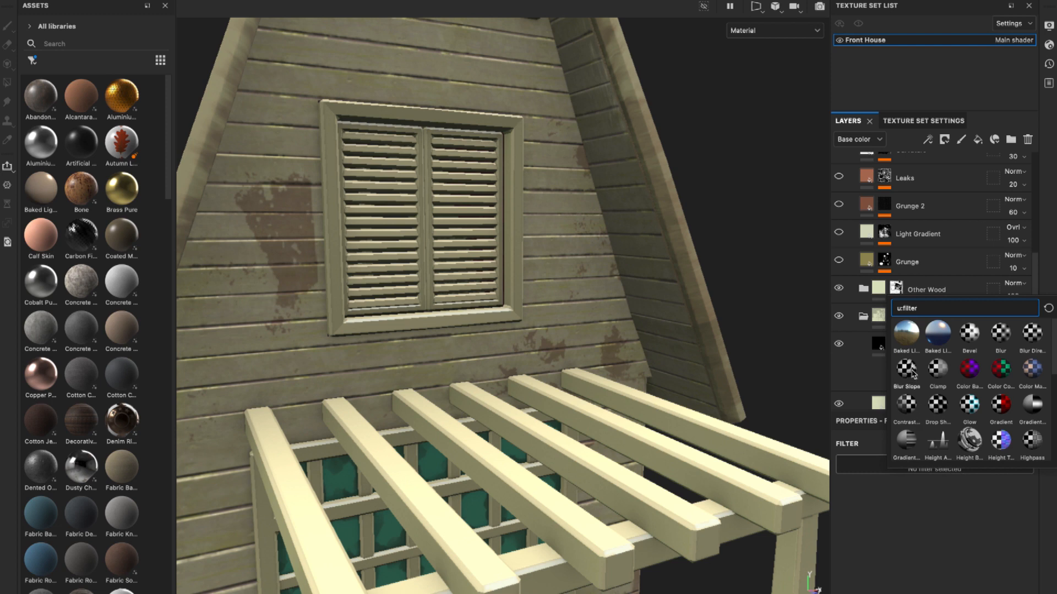
pyautogui.click(907, 369)
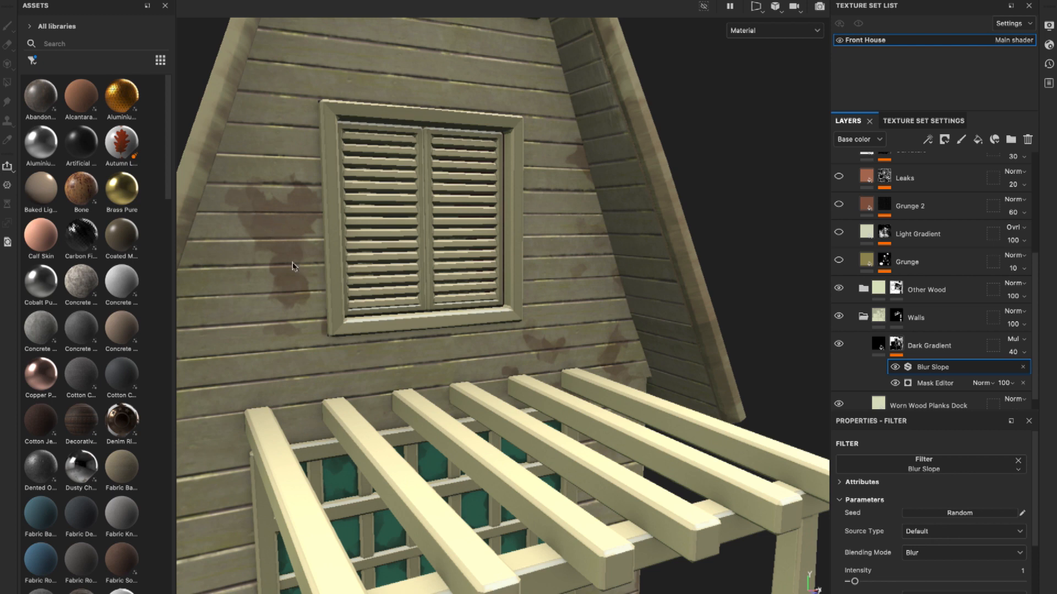
# Step: Turn on the Grunge, Light Gradient, Grunge 2, Leaks, Curvature and Shades Window layers and view the house from another angle
pyautogui.keyDown('alt'); pyautogui.moveTo(500, 302); pyautogui.dragTo(477, 304); pyautogui.keyUp('alt')
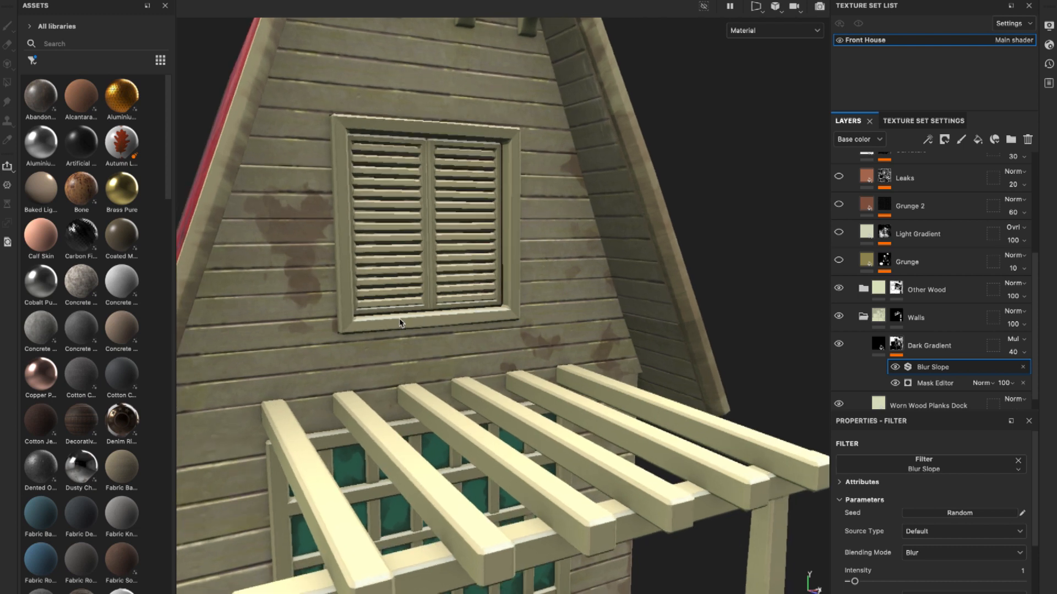
pyautogui.keyDown('alt'); pyautogui.moveTo(359, 292); pyautogui.dragTo(379, 292); pyautogui.keyUp('alt')
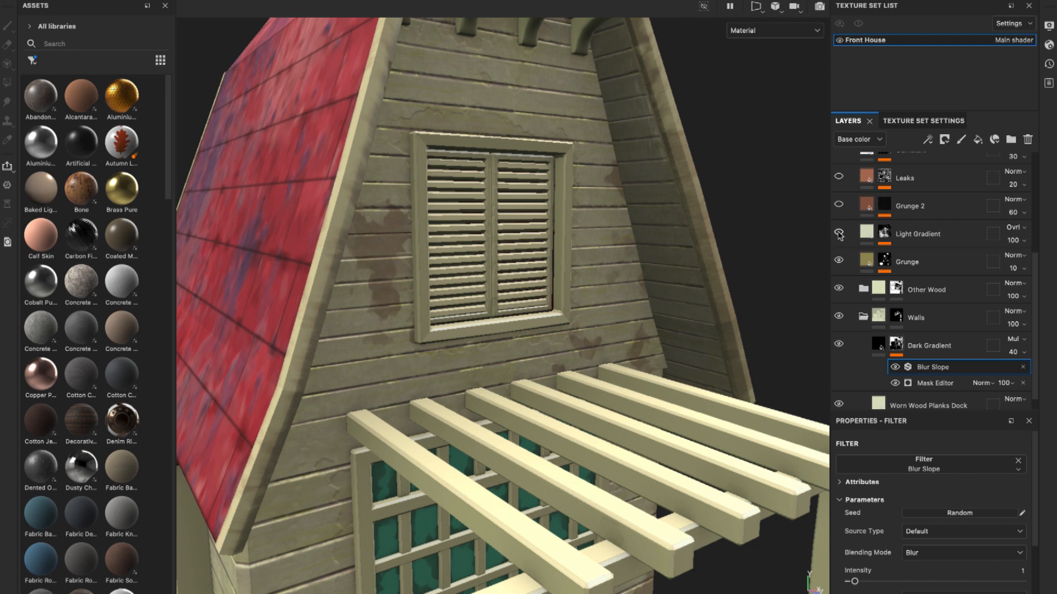
pyautogui.click(839, 205)
pyautogui.keyDown('alt'); pyautogui.moveTo(732, 239); pyautogui.dragTo(706, 244); pyautogui.keyUp('alt')
pyautogui.scroll(1, 855, 199)
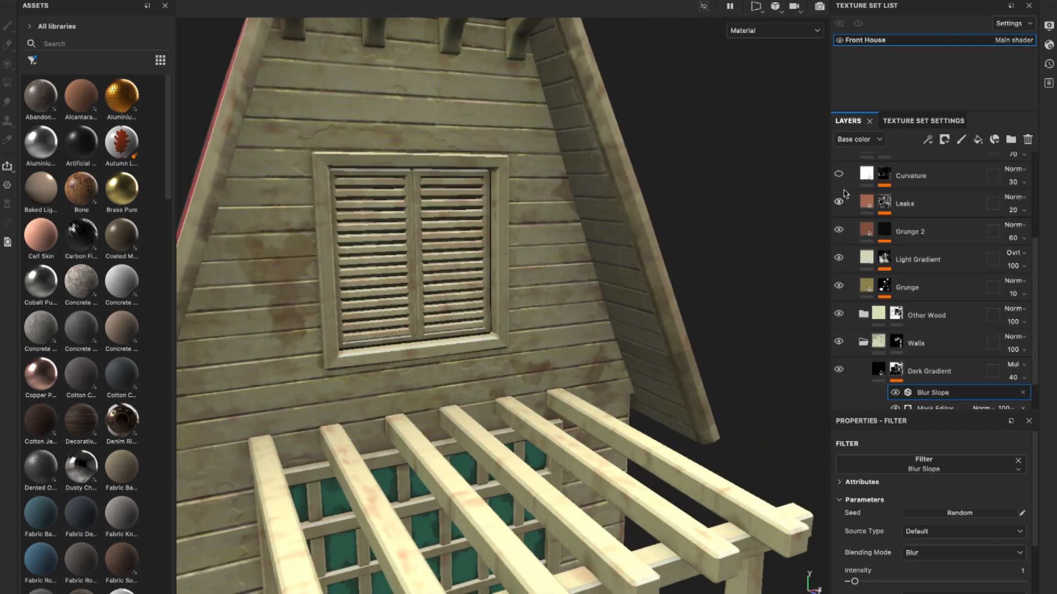
pyautogui.scroll(-5, 613, 292)
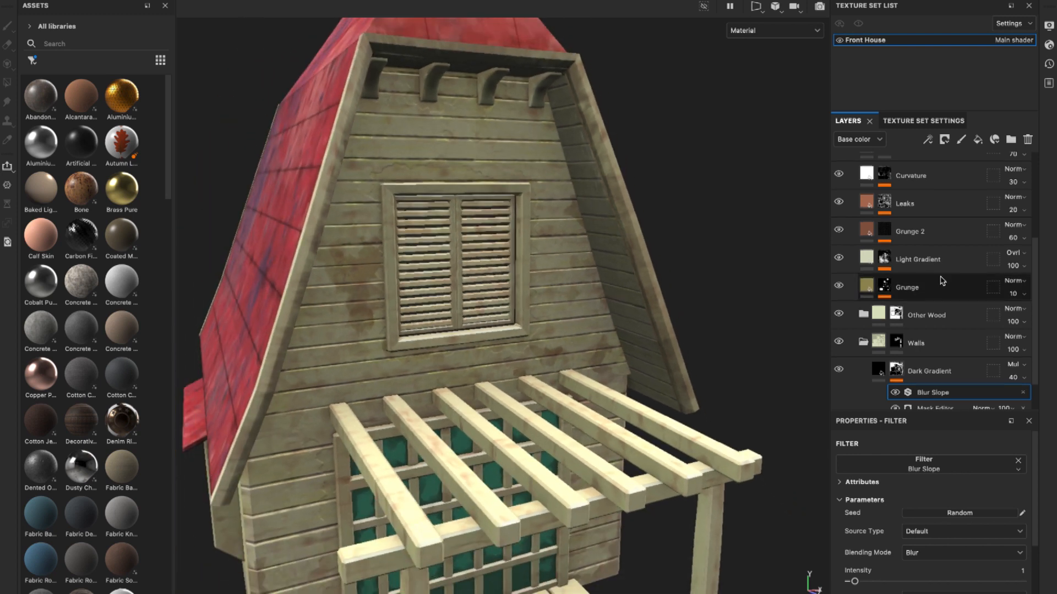
pyautogui.scroll(2, 875, 278)
pyautogui.click(839, 203)
pyautogui.scroll(-5, 689, 307)
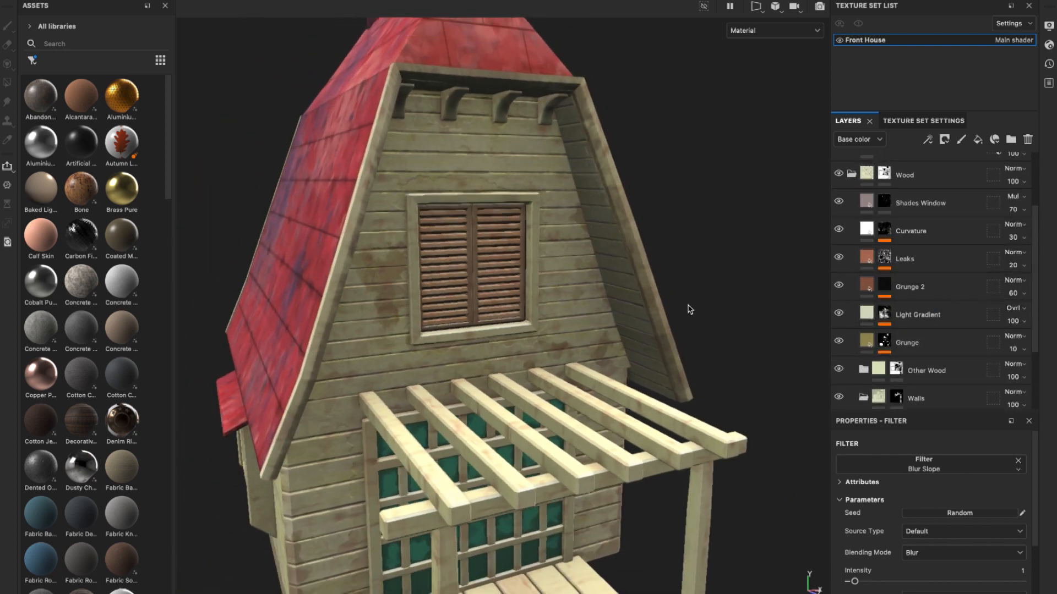
pyautogui.keyDown('alt'); pyautogui.moveTo(688, 309); pyautogui.dragTo(628, 314); pyautogui.keyUp('alt')
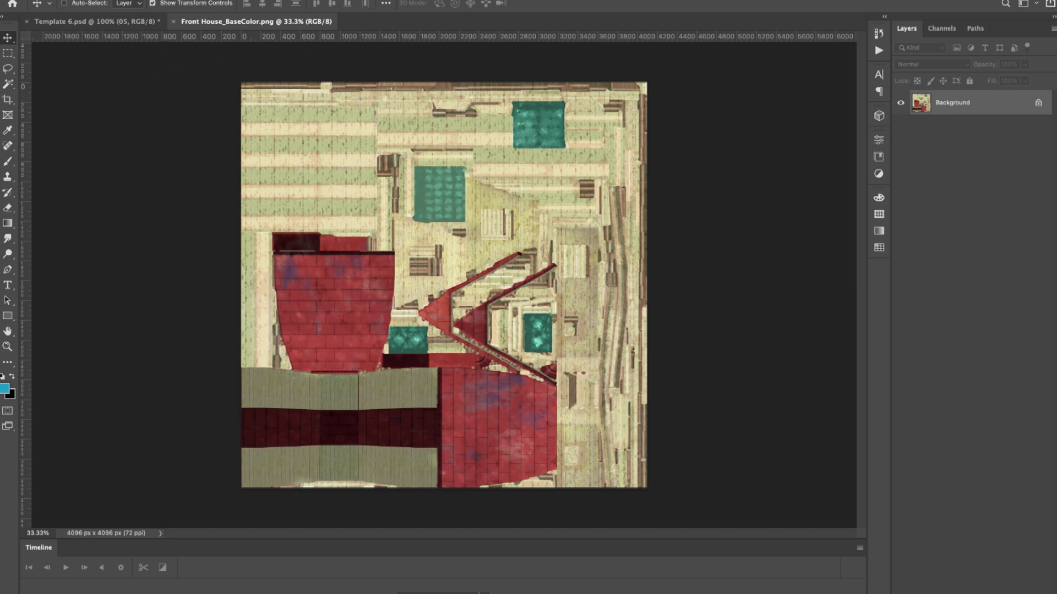
# Step: Switch to Front House_BaseColor.png in Photoshop and duplicate its Background layer
pyautogui.click(271, 0)
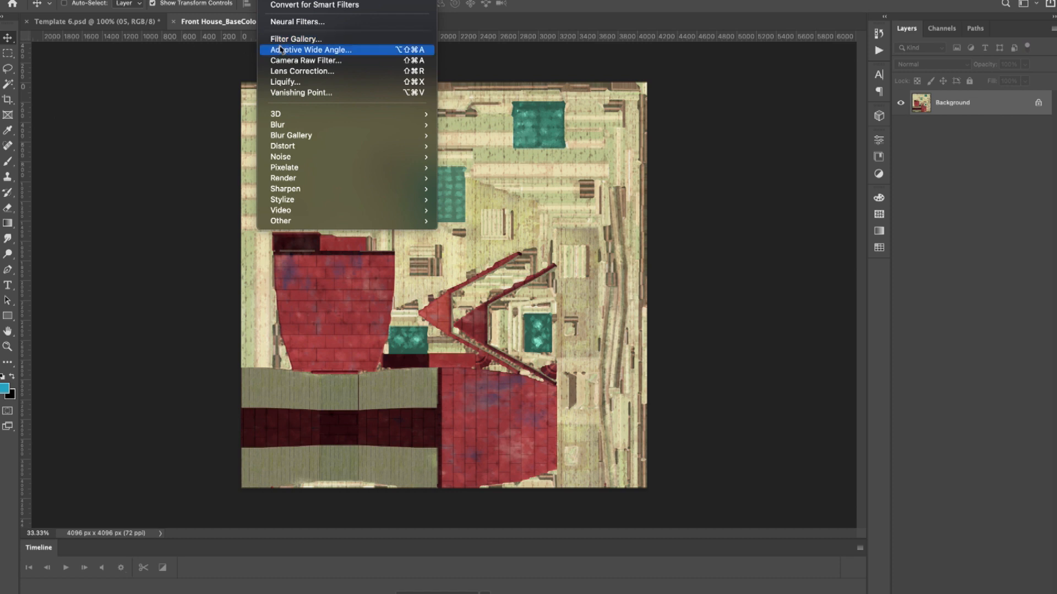
pyautogui.click(793, 133)
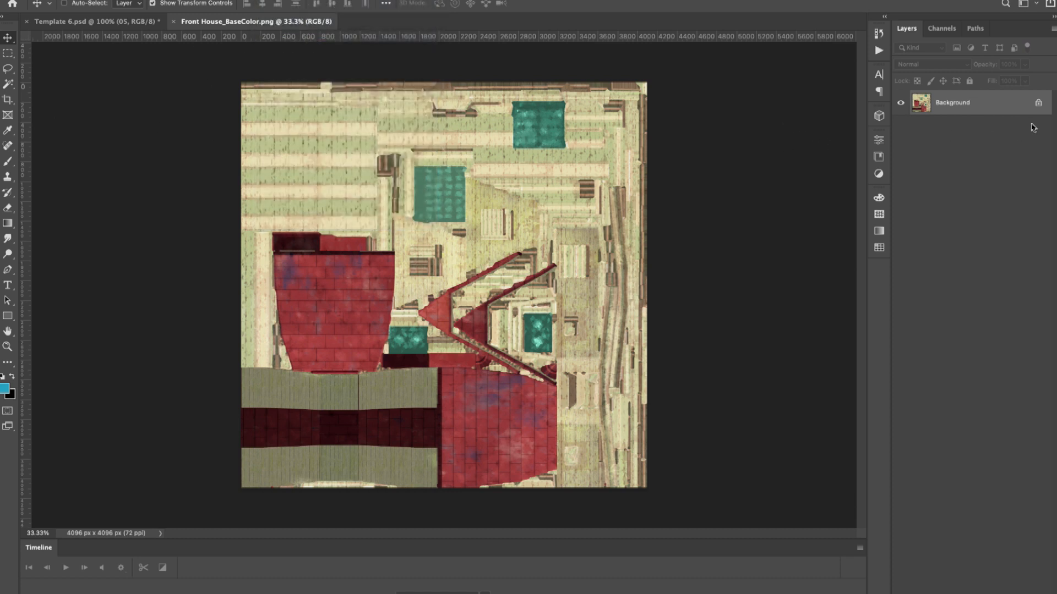
pyautogui.moveTo(1000, 106); pyautogui.dragTo(1011, 593)
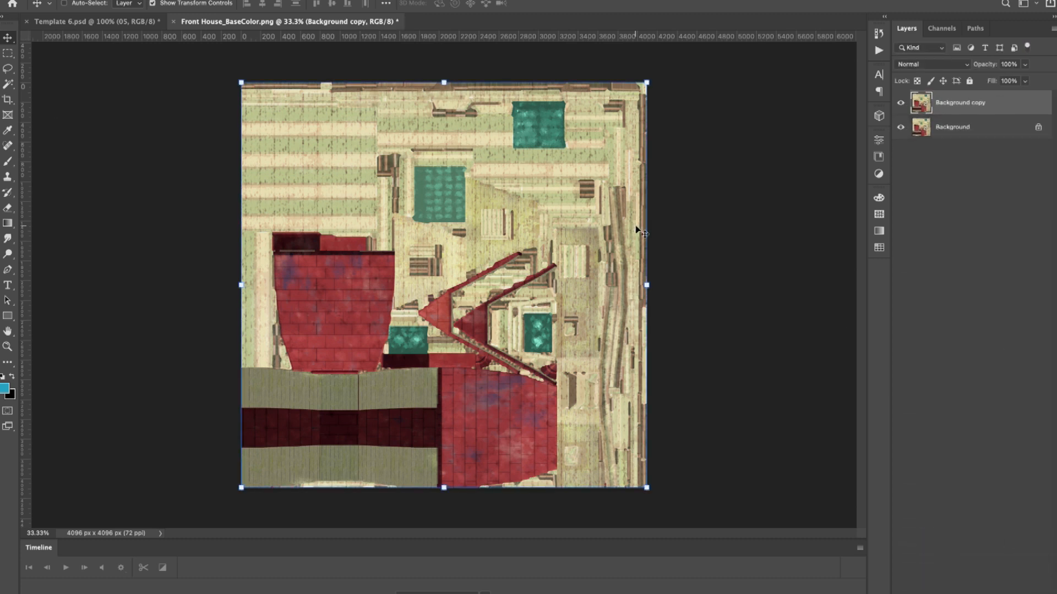
# Step: Desaturate the Background copy layer and compare it with the coloured original by toggling its visibility
pyautogui.click(234, 0)
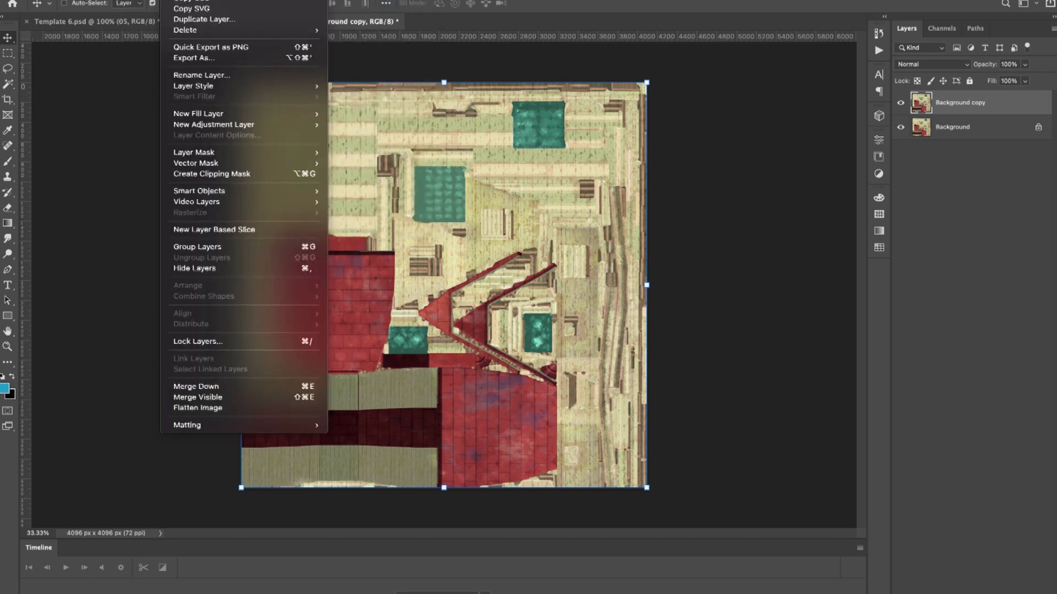
pyautogui.moveTo(165, 5)
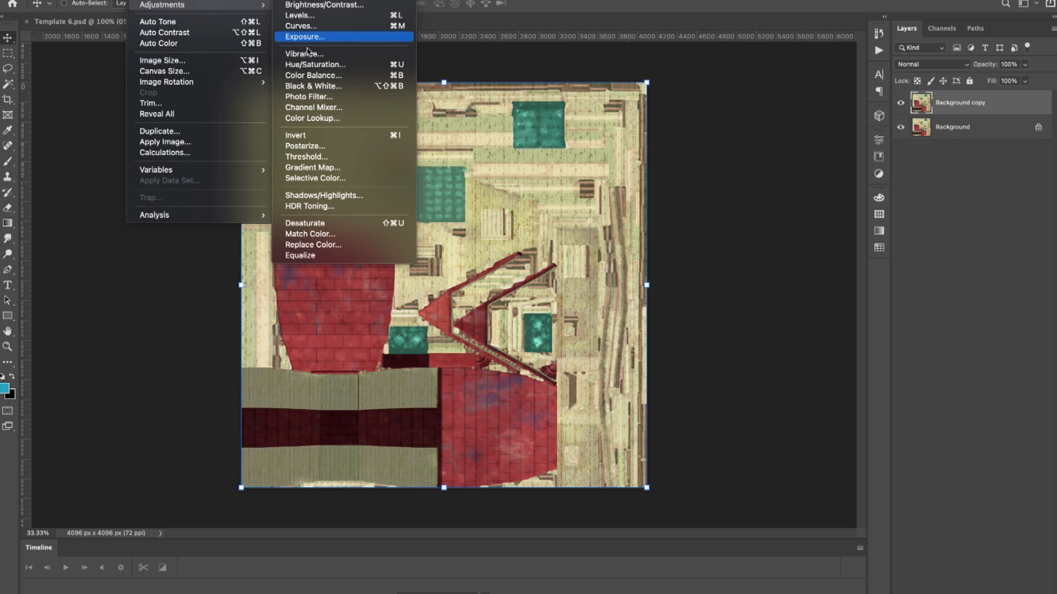
pyautogui.click(324, 225)
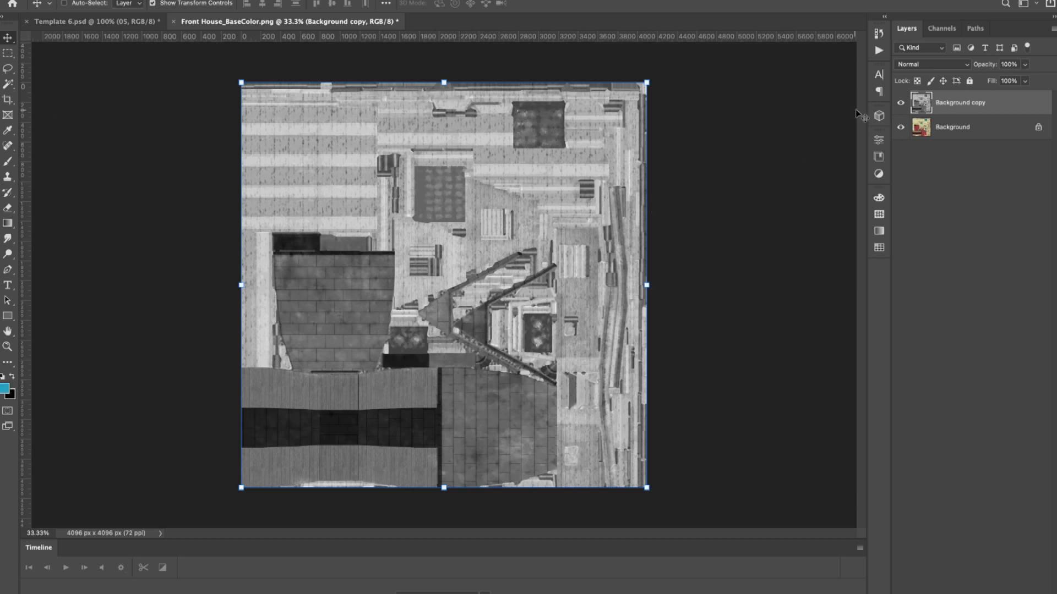
pyautogui.click(901, 104)
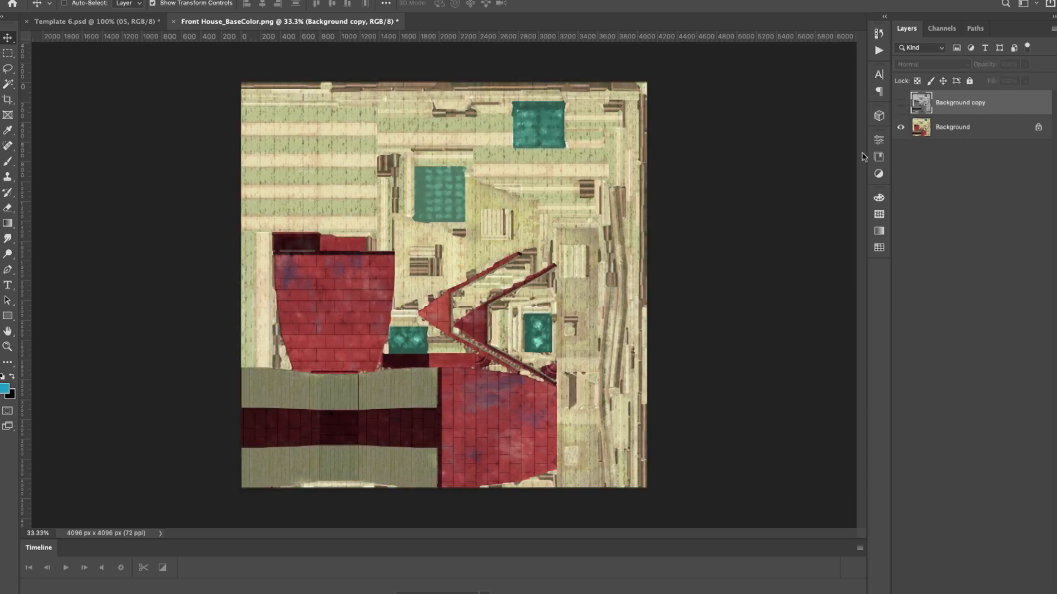
pyautogui.click(901, 103)
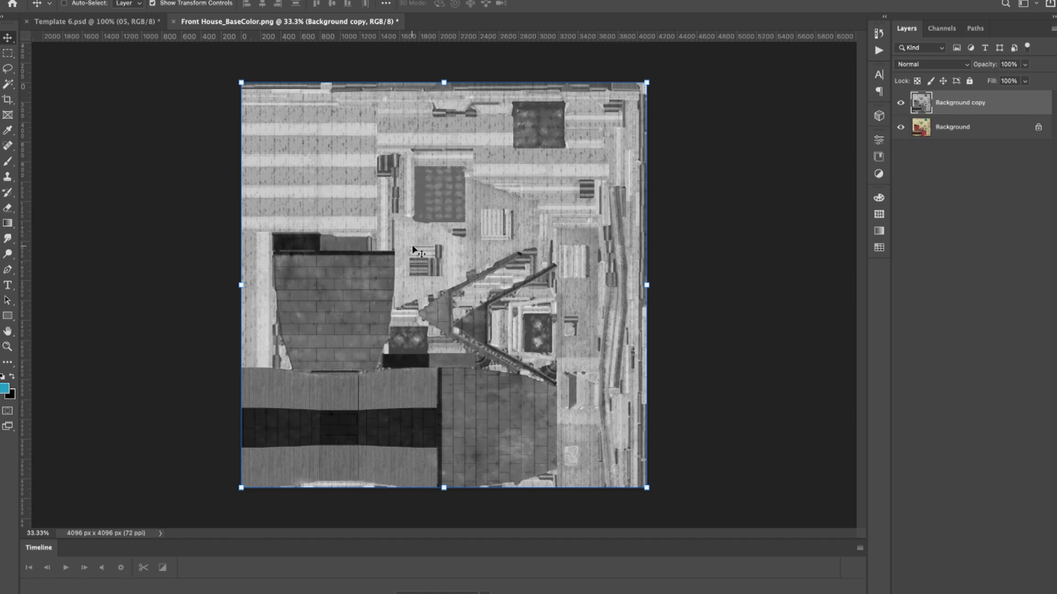
# Step: Apply the Glowing Edges filter to the desaturated copy with Edge Width 1, Edge Brightness 20 and Smoothness 15
pyautogui.click(287, 0)
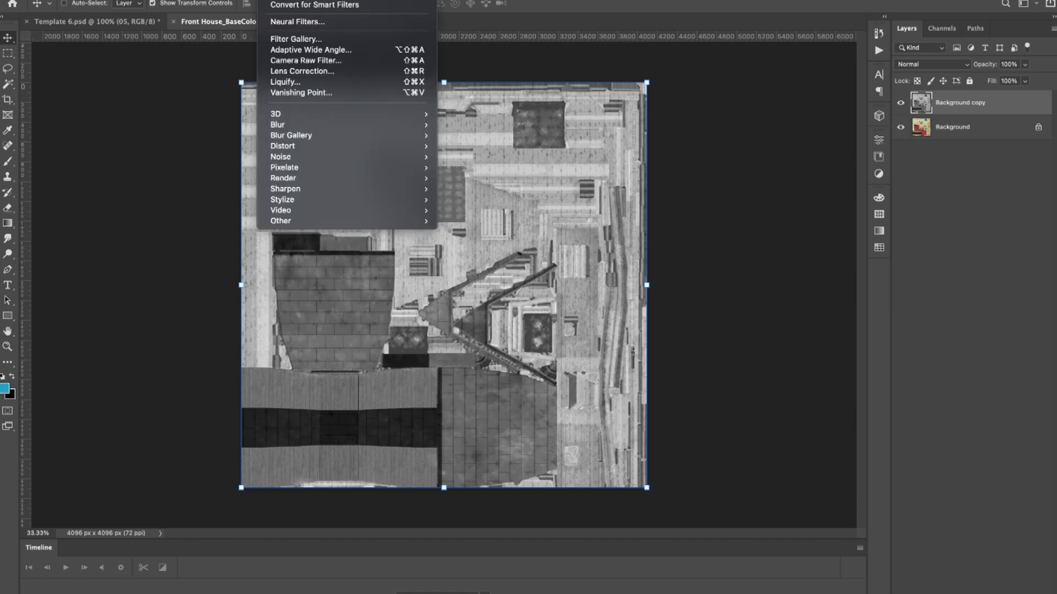
pyautogui.click(295, 39)
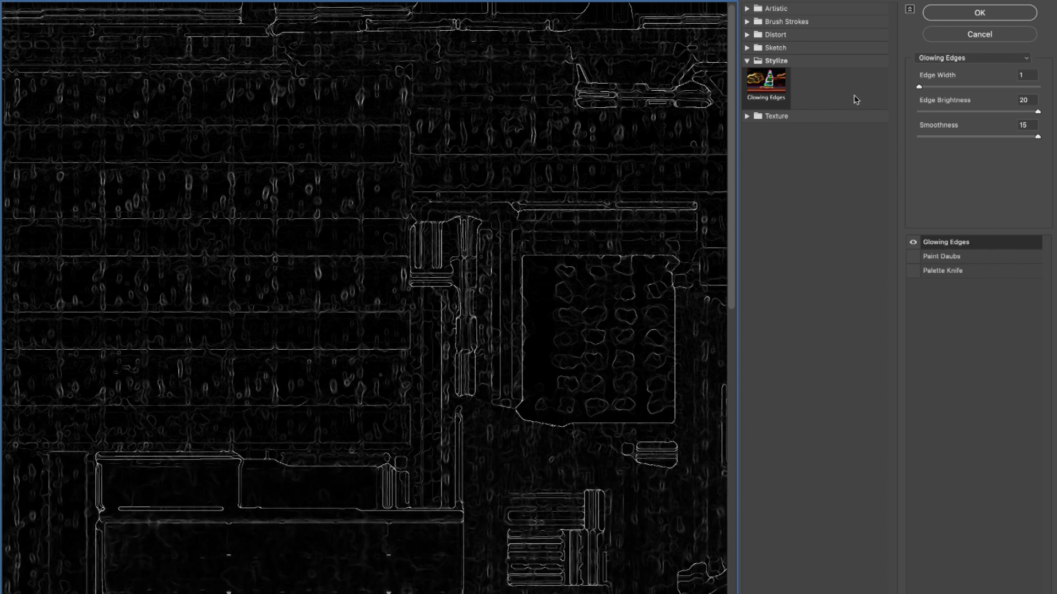
pyautogui.click(748, 9)
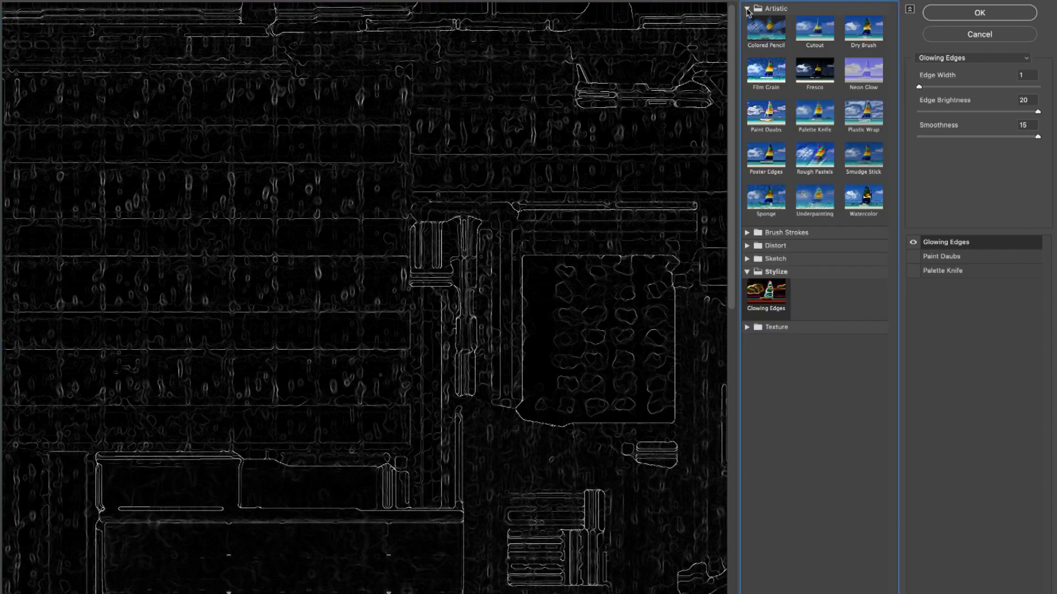
pyautogui.click(747, 9)
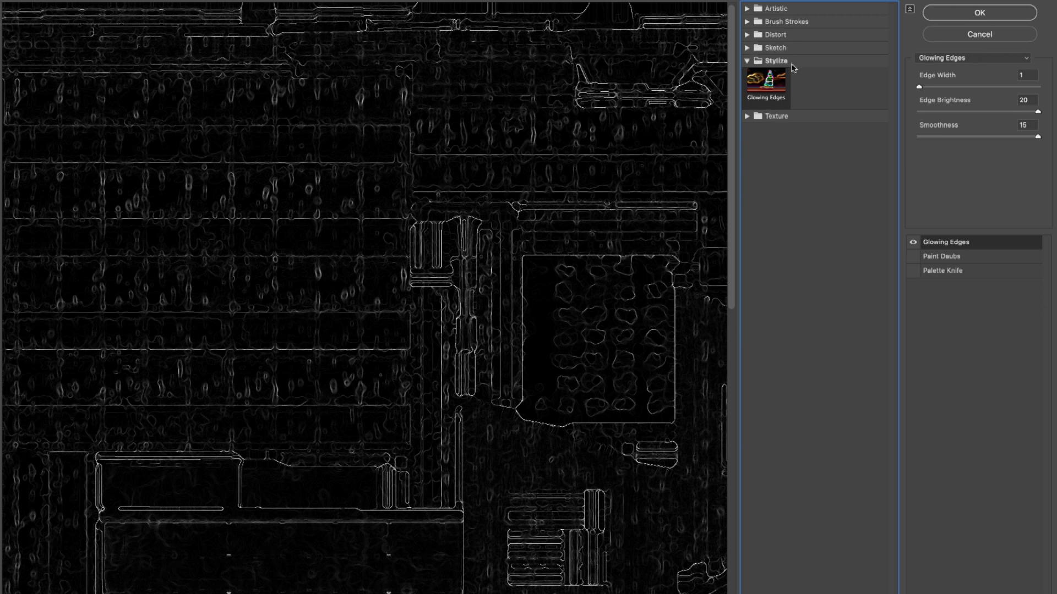
pyautogui.scroll(-10, 506, 265)
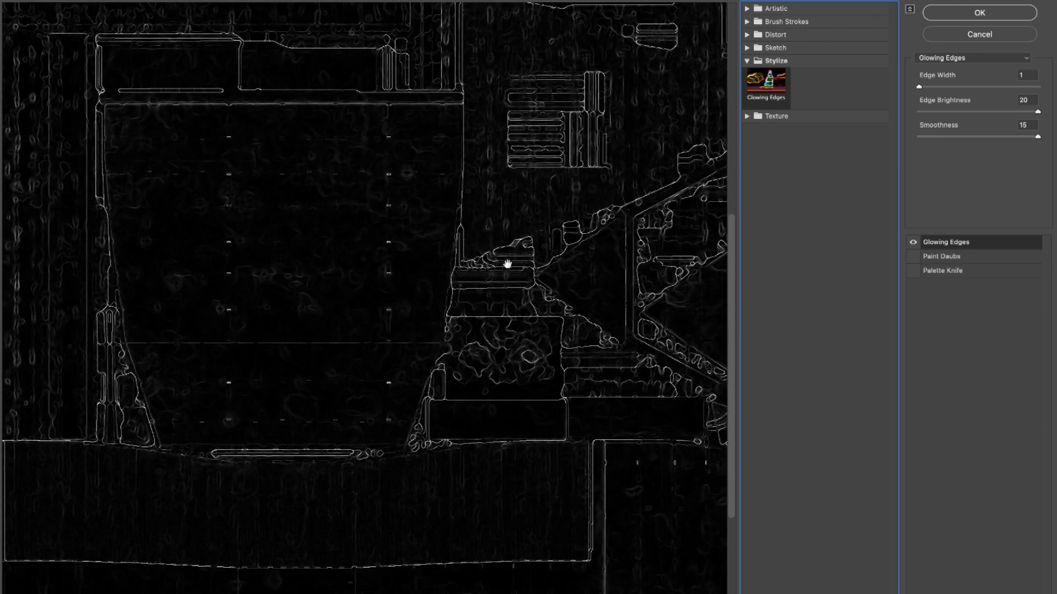
pyautogui.scroll(10, 507, 264)
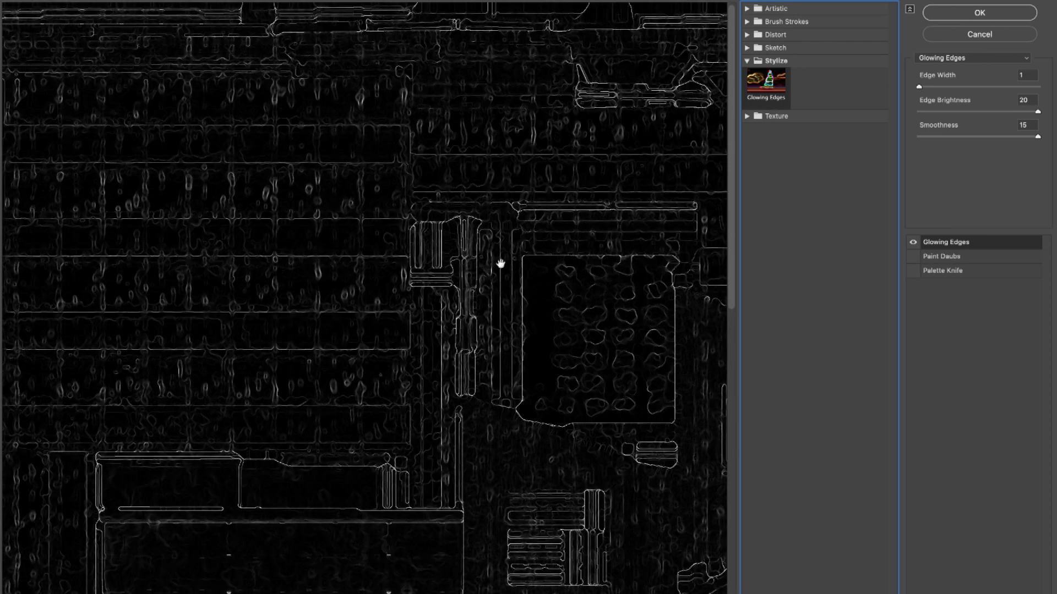
pyautogui.moveTo(608, 313); pyautogui.dragTo(573, 308)
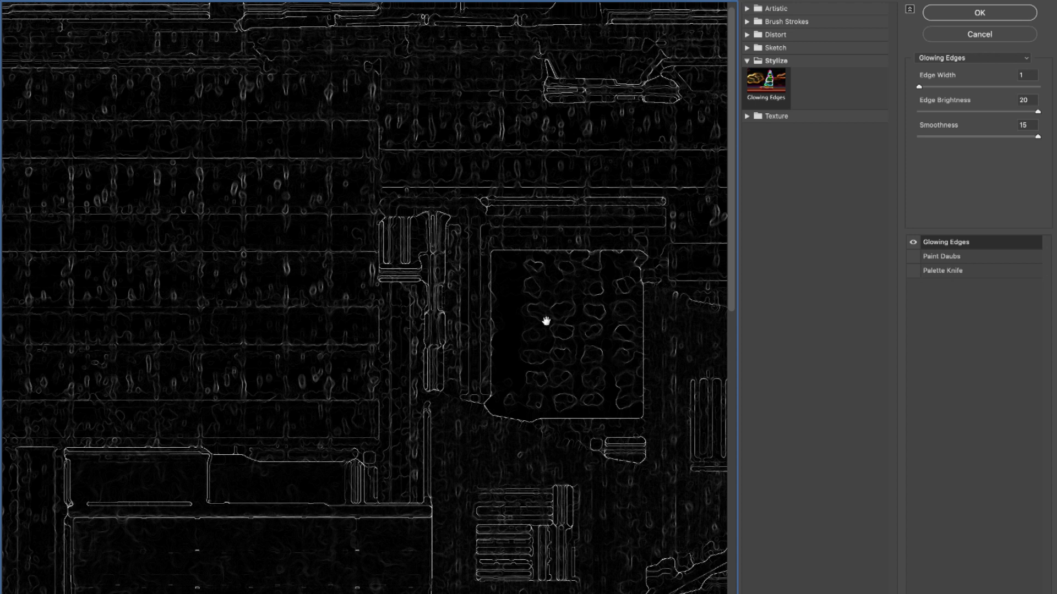
pyautogui.scroll(-10, 546, 324)
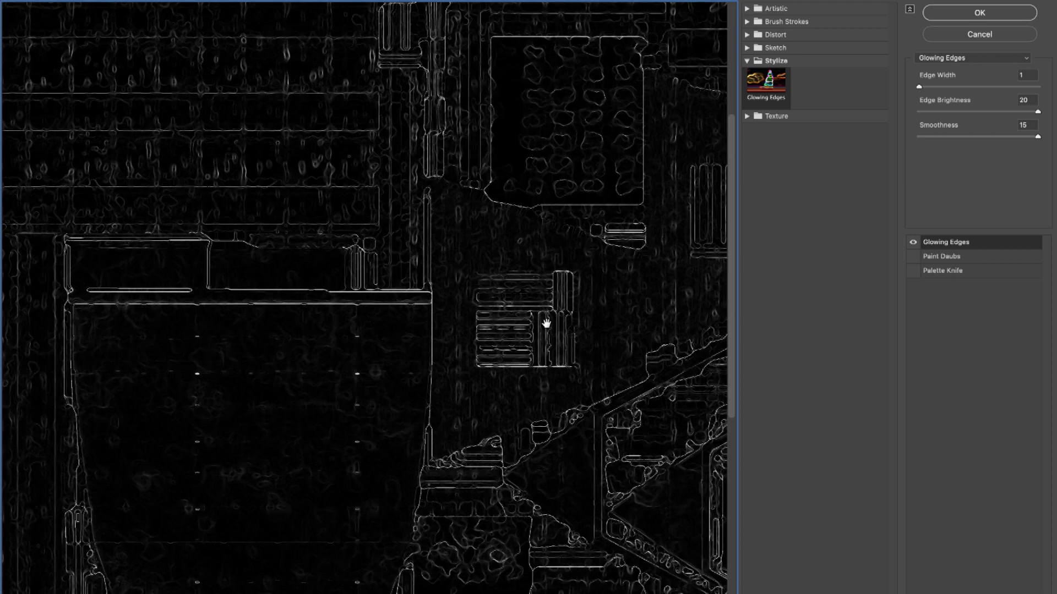
pyautogui.scroll(6, 546, 322)
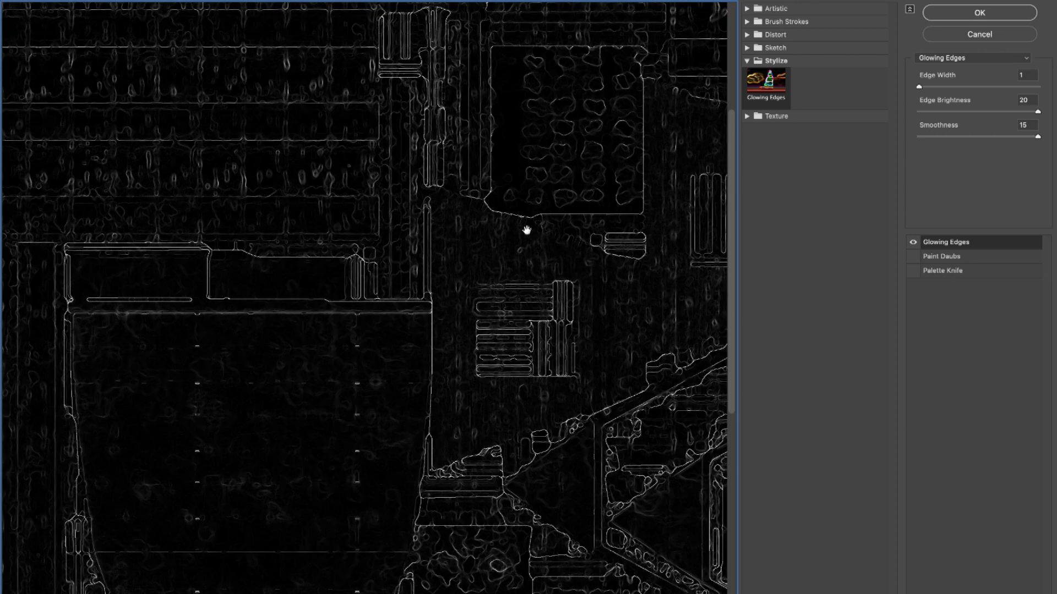
pyautogui.click(985, 15)
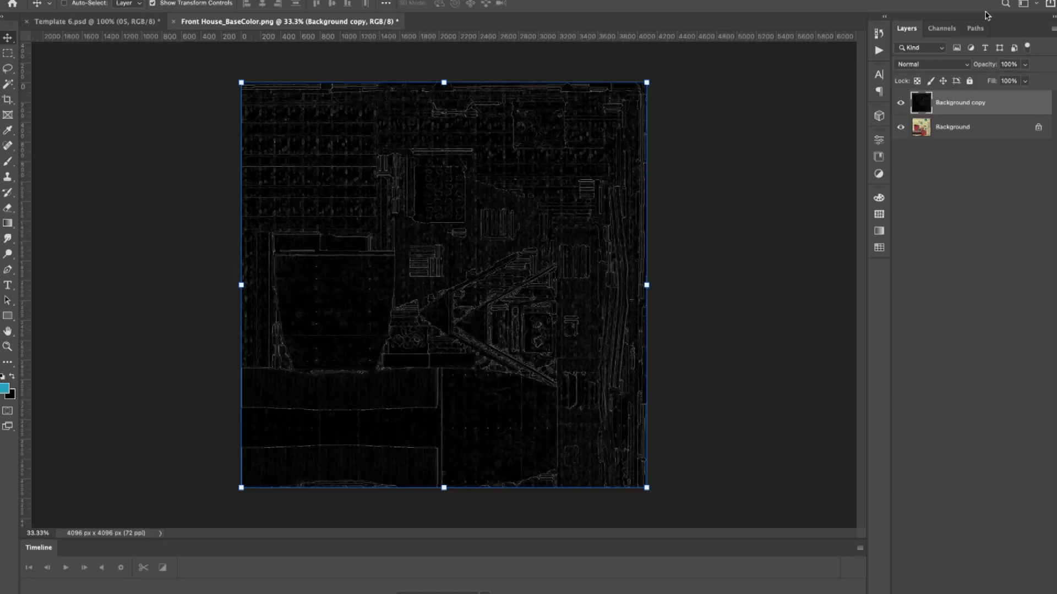
# Step: Blend the Background copy layer over the original with Linear Dodge (Add) and set its opacity to 50%
pyautogui.click(956, 65)
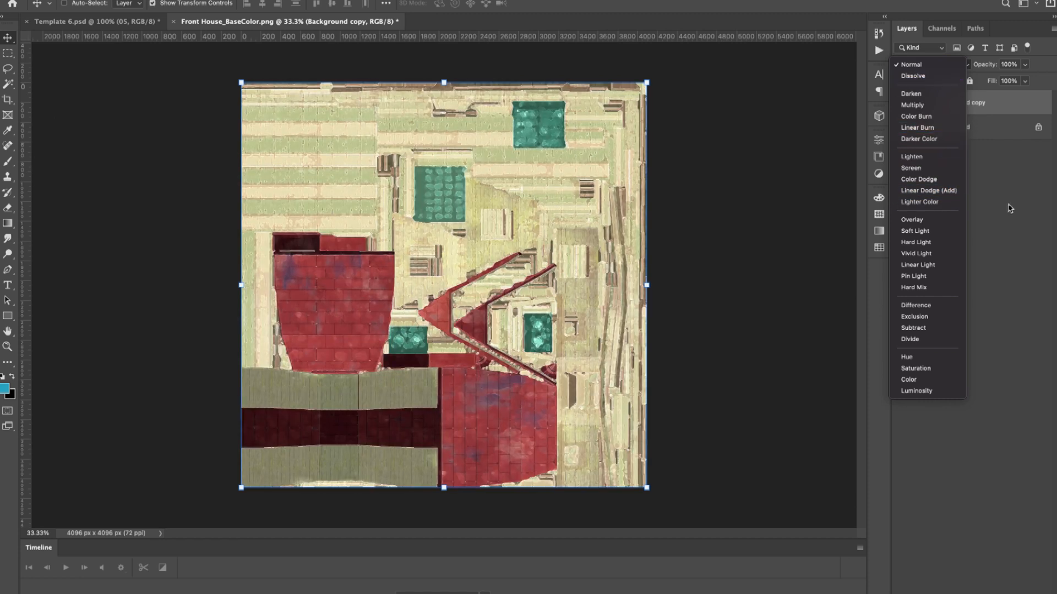
pyautogui.click(934, 195)
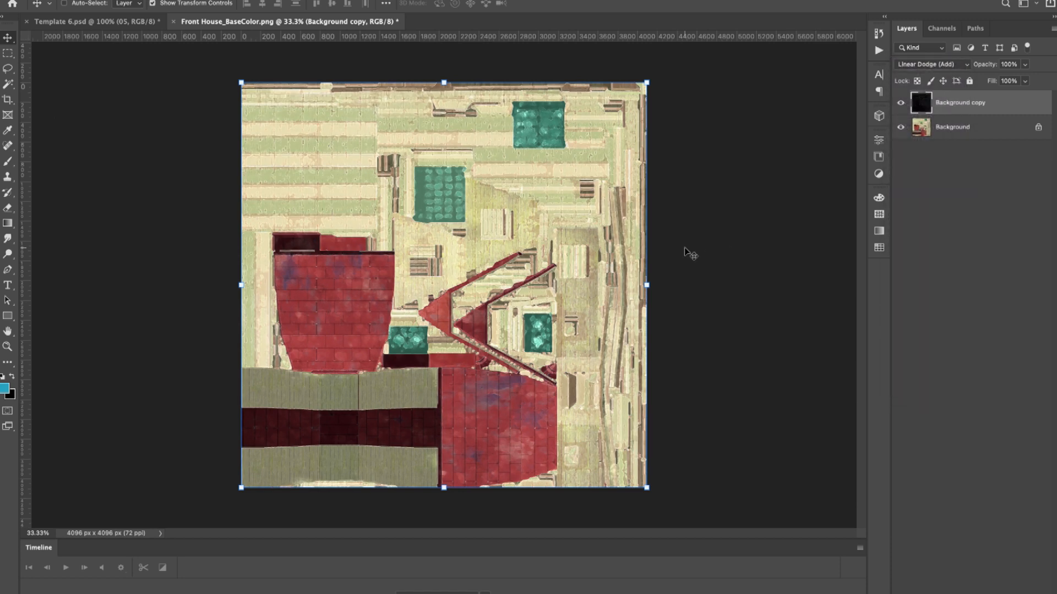
pyautogui.keyDown('alt'); pyautogui.scroll(10, 688, 253); pyautogui.keyUp('alt')
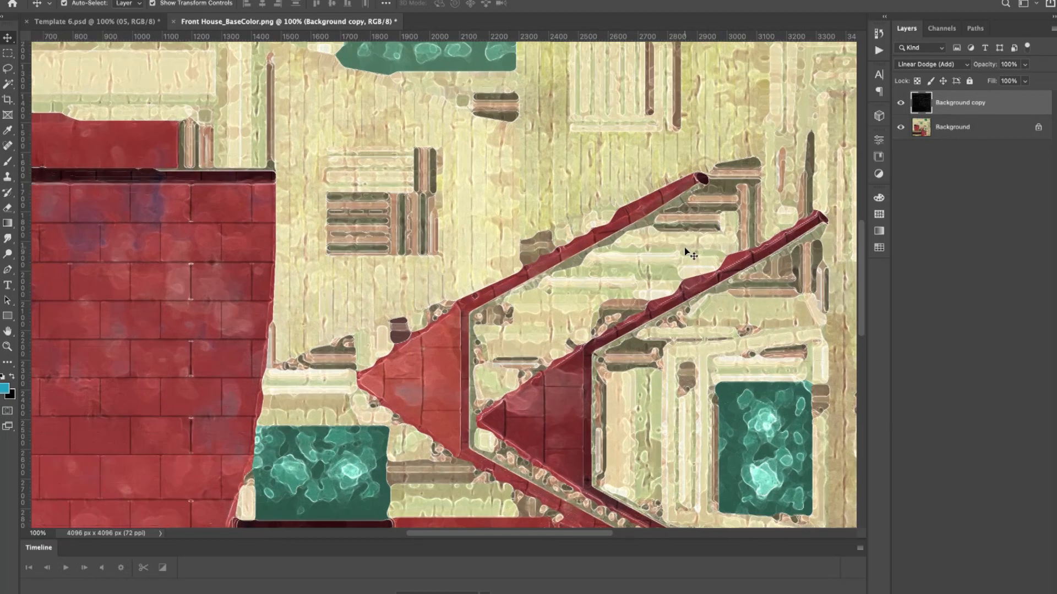
pyautogui.scroll(-5, 358, 268)
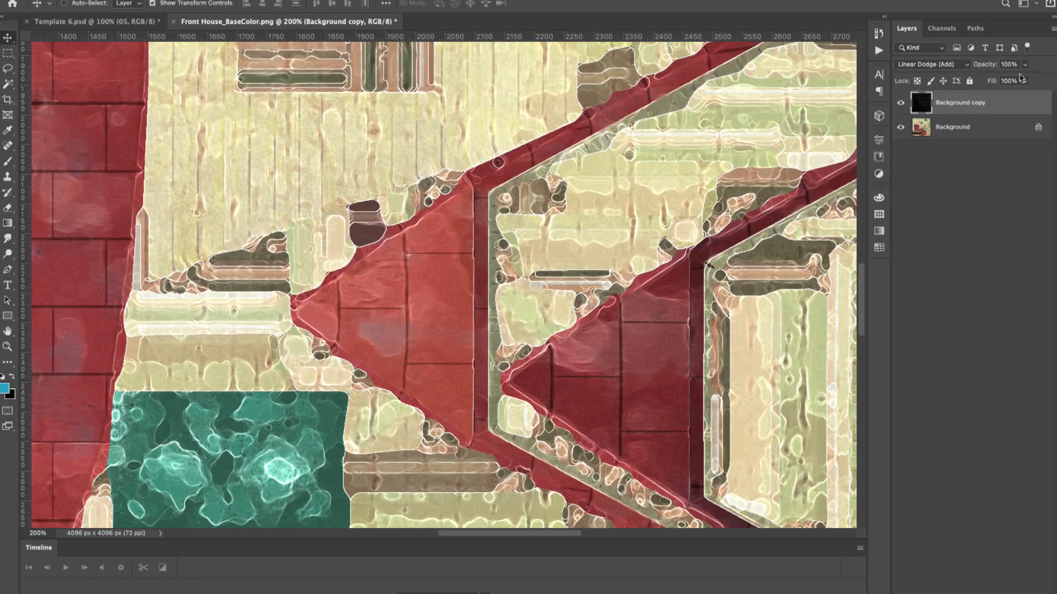
pyautogui.click(1026, 65)
pyautogui.moveTo(1026, 83)
pyautogui.mouseDown()
pyautogui.moveTo(903, 81)
pyautogui.moveTo(1040, 83)
pyautogui.moveTo(998, 81)
pyautogui.mouseUp()
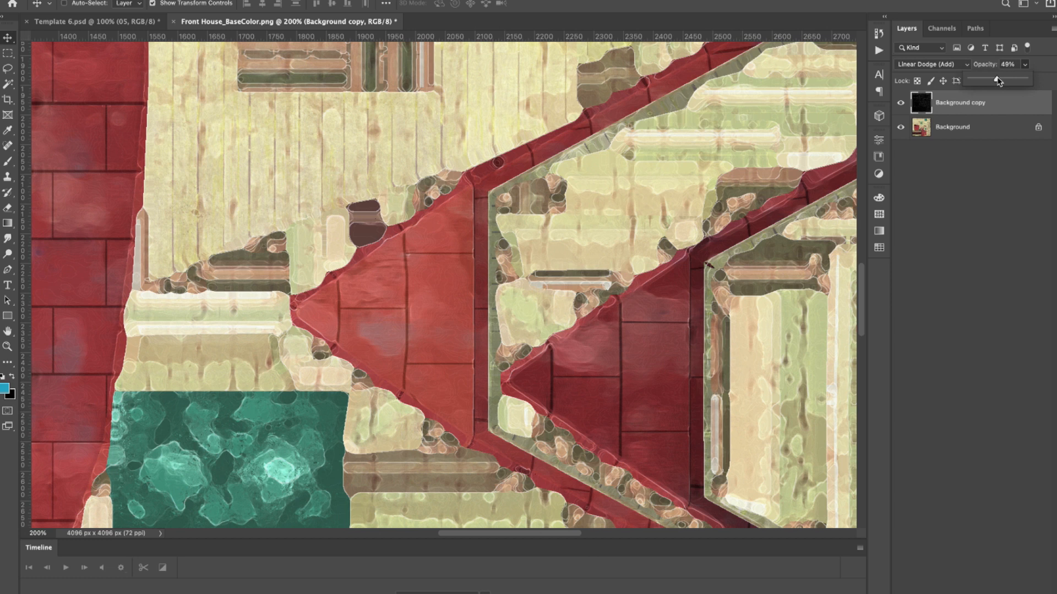
pyautogui.click(960, 65)
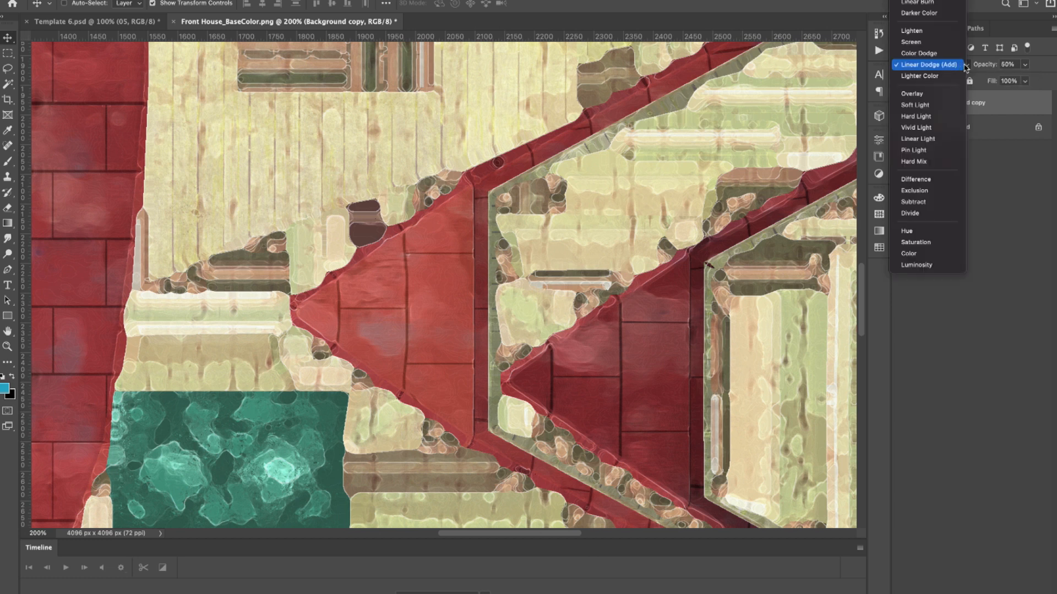
# Step: Try Color Dodge on the Background copy layer, raise its opacity to 100%, and return its blend mode to Linear Dodge (Add)
pyautogui.click(963, 52)
pyautogui.click(1026, 66)
pyautogui.moveTo(1026, 79); pyautogui.dragTo(1051, 79)
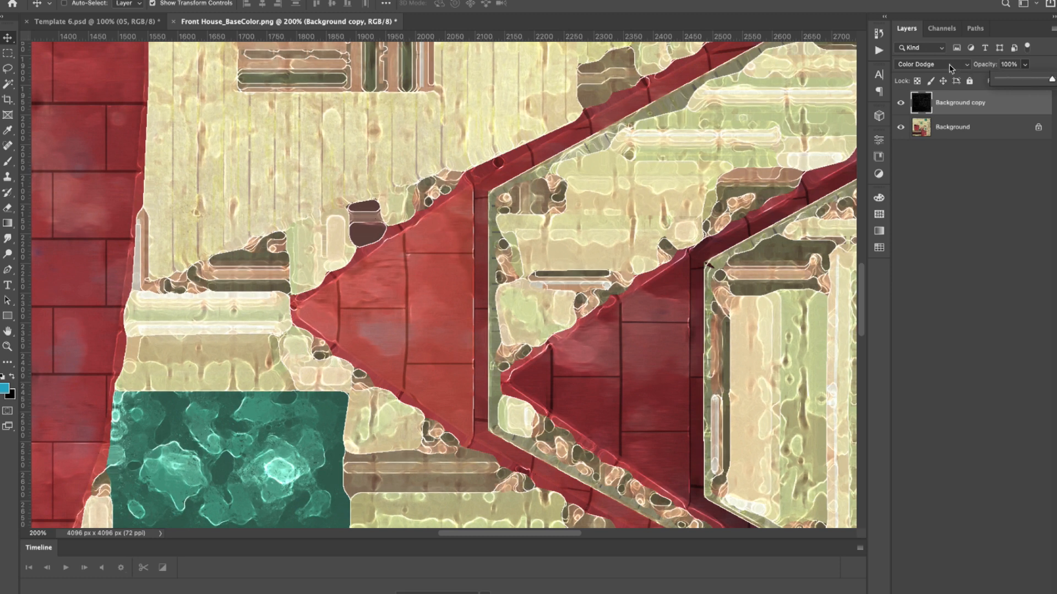
pyautogui.click(949, 66)
pyautogui.click(946, 65)
pyautogui.click(948, 65)
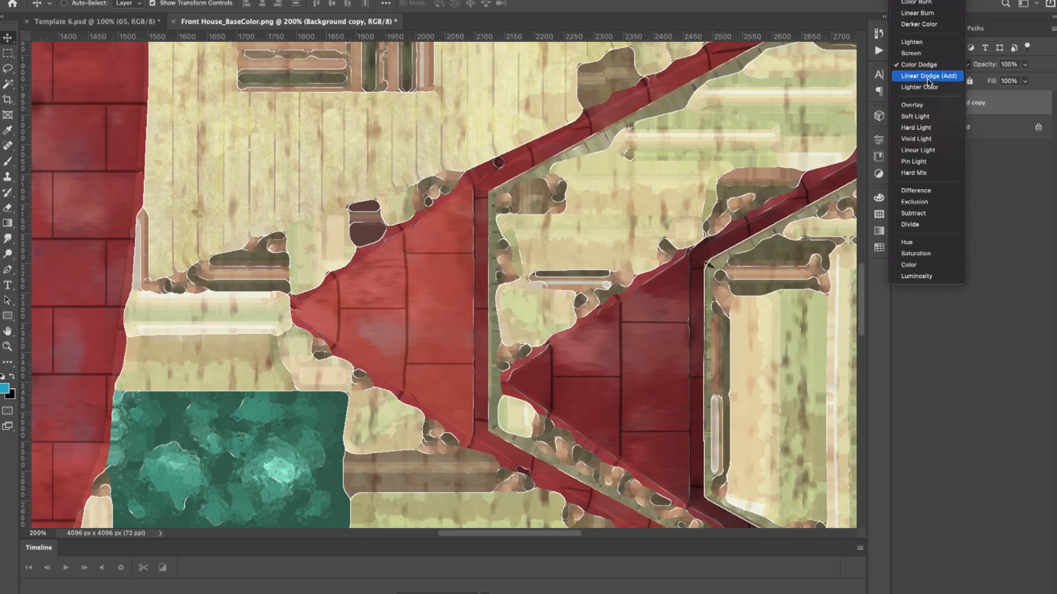
pyautogui.click(928, 76)
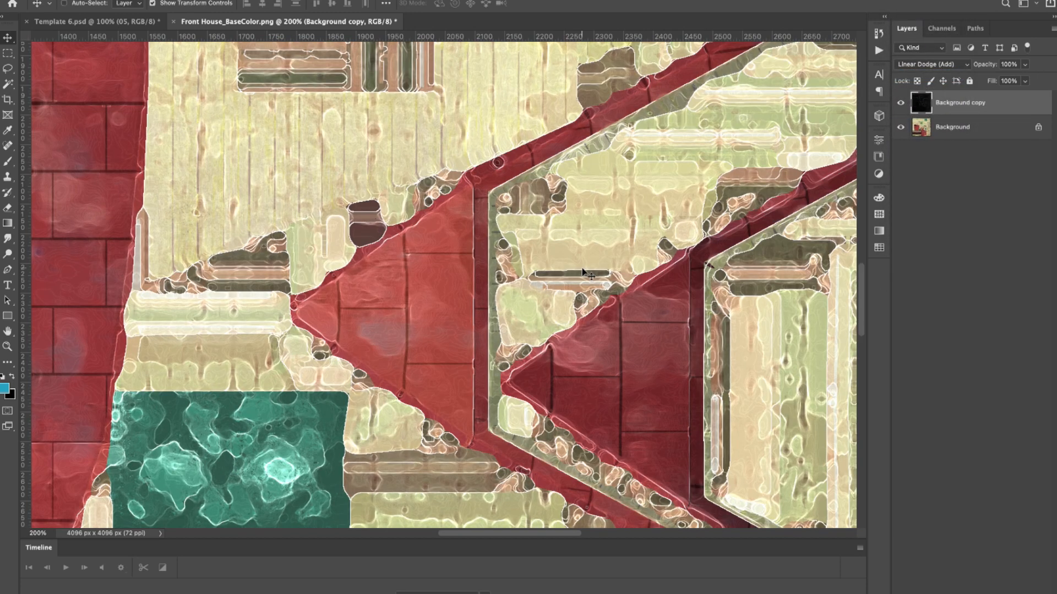
# Step: Hide the Background copy layer and select the Background layer
pyautogui.hotkey('ctrl', '-')
pyautogui.hotkey('ctrl', '-')
pyautogui.hotkey('ctrl', '-')
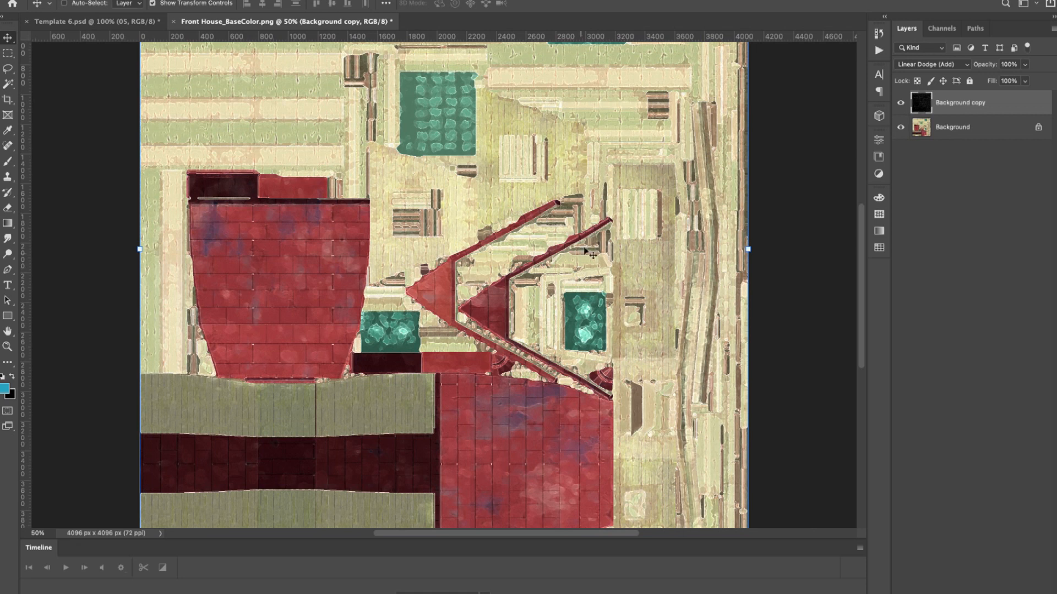
pyautogui.hscroll(-3, 598, 209)
pyautogui.scroll(2, 598, 210)
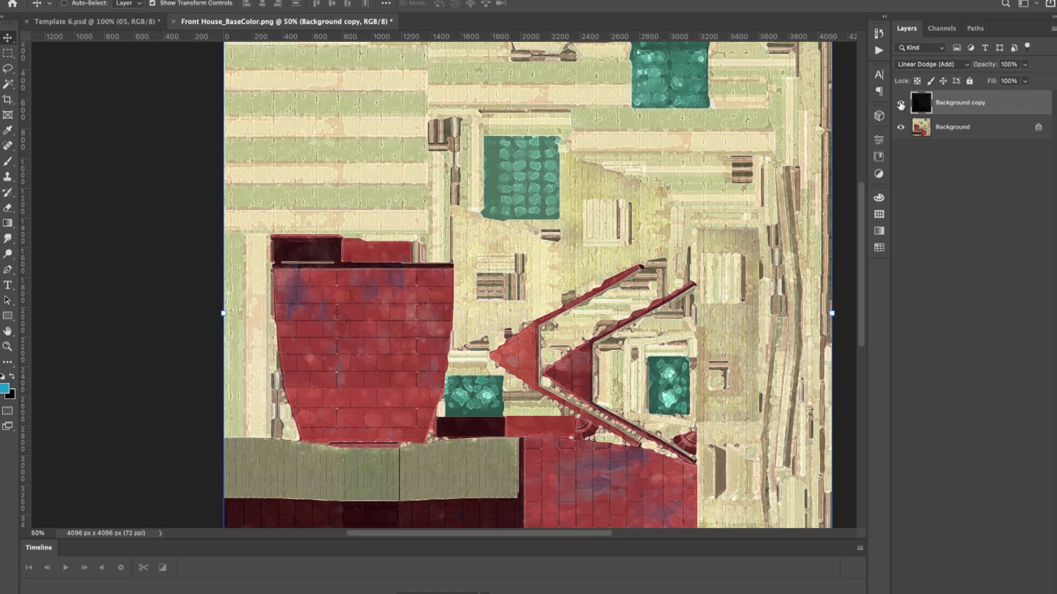
pyautogui.click(901, 104)
pyautogui.click(924, 131)
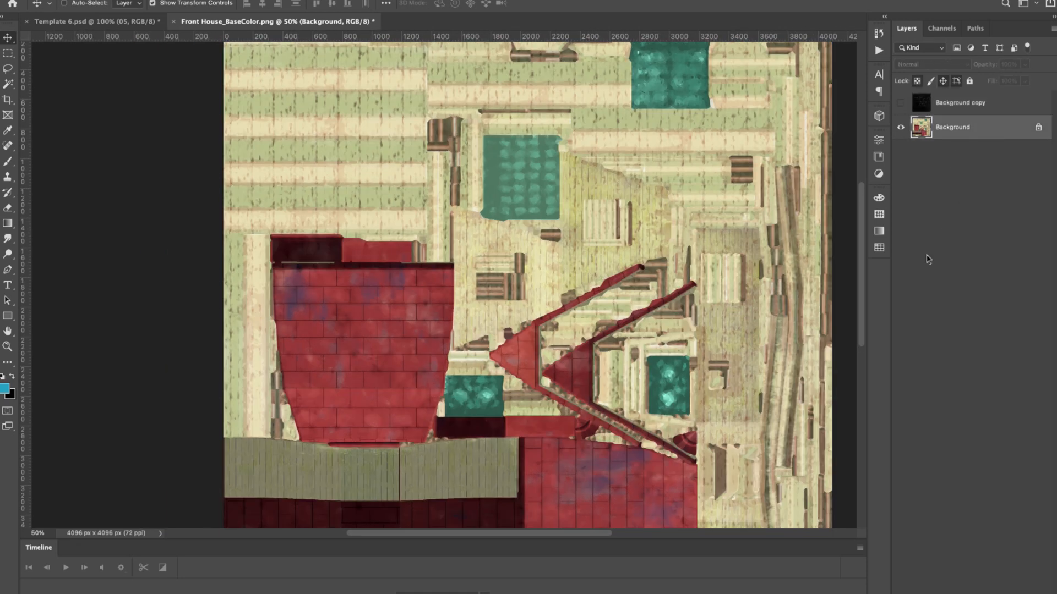
# Step: Open the Filter Gallery for the Background layer and turn off the Glowing Edges effect in its stack
pyautogui.click(272, 0)
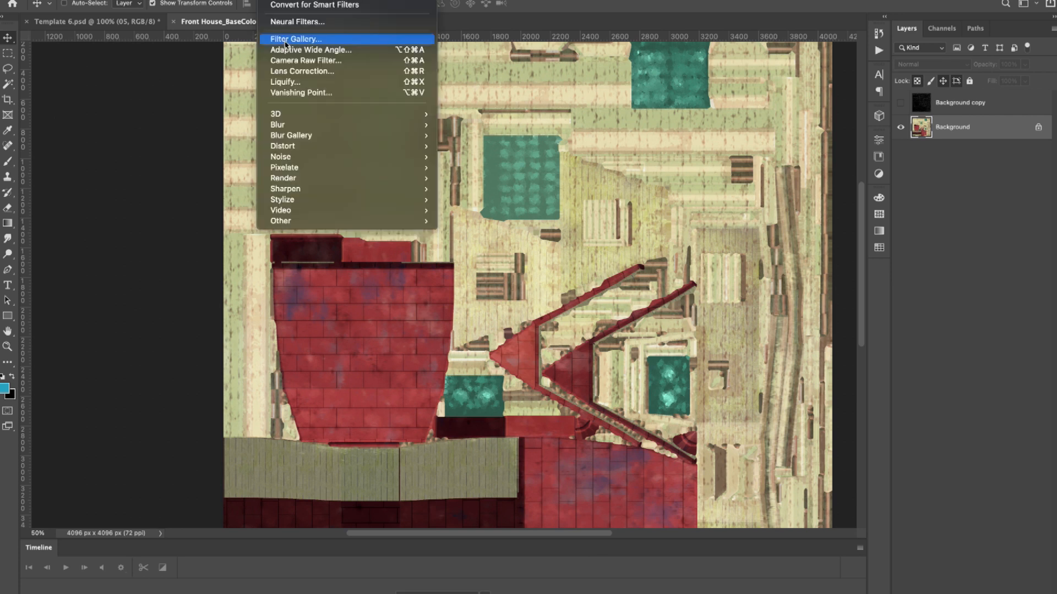
pyautogui.click(338, 44)
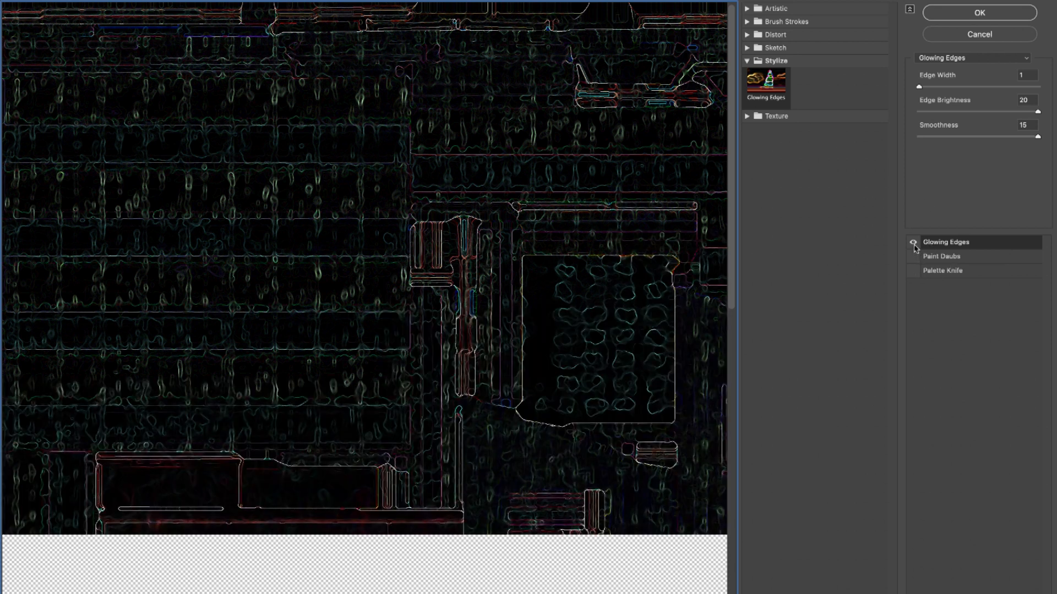
pyautogui.click(913, 243)
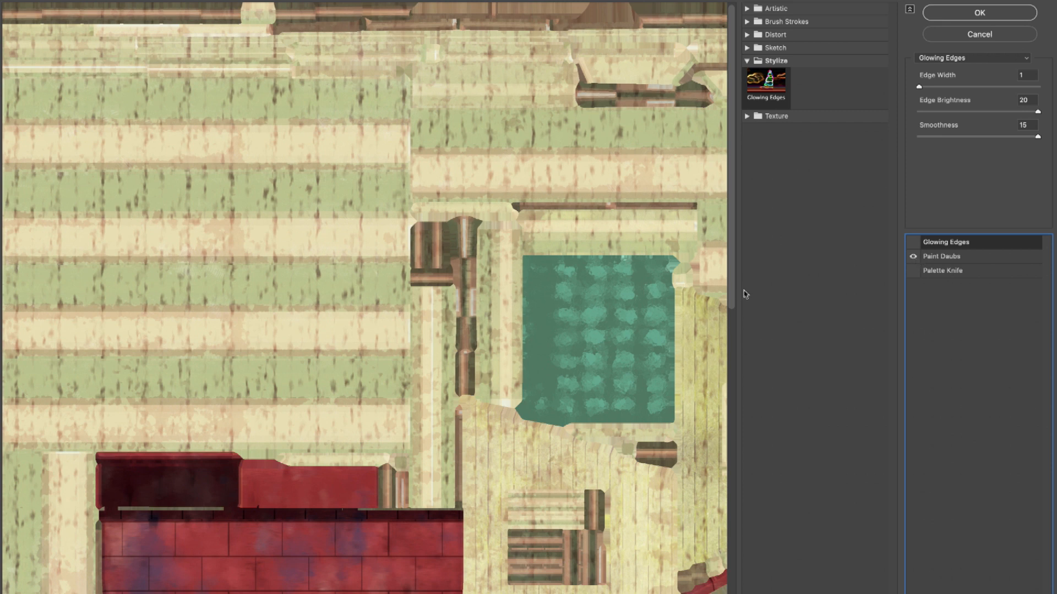
# Step: Expand the Artistic and Brush Strokes filter categories and examine the effect of Paint Daubs across the texture preview
pyautogui.click(746, 9)
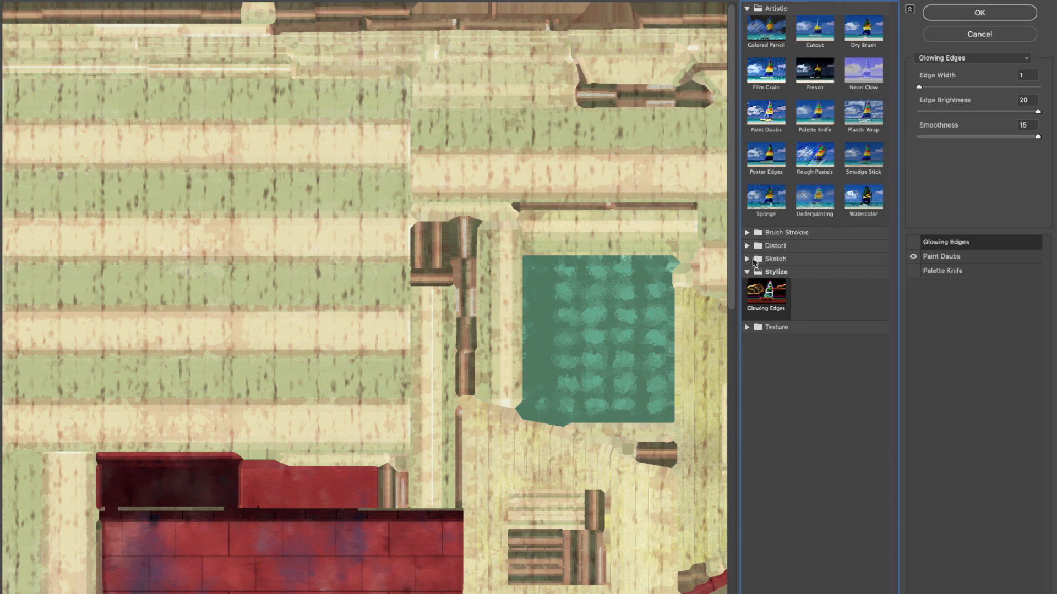
pyautogui.click(748, 234)
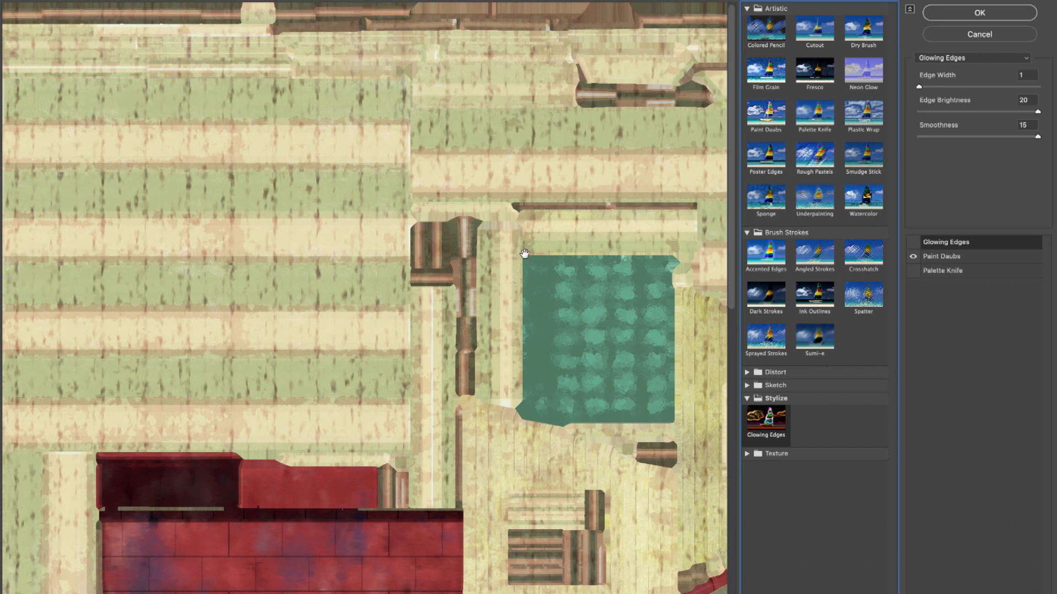
pyautogui.scroll(-8, 524, 253)
pyautogui.scroll(5, 524, 253)
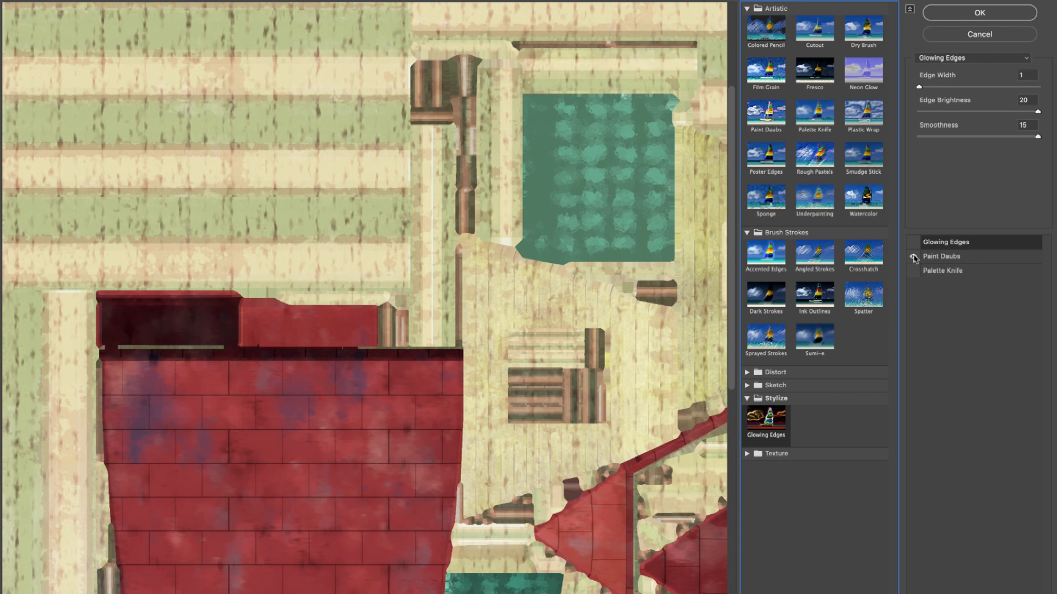
pyautogui.keyDown('alt'); pyautogui.scroll(2, 645, 295); pyautogui.keyUp('alt')
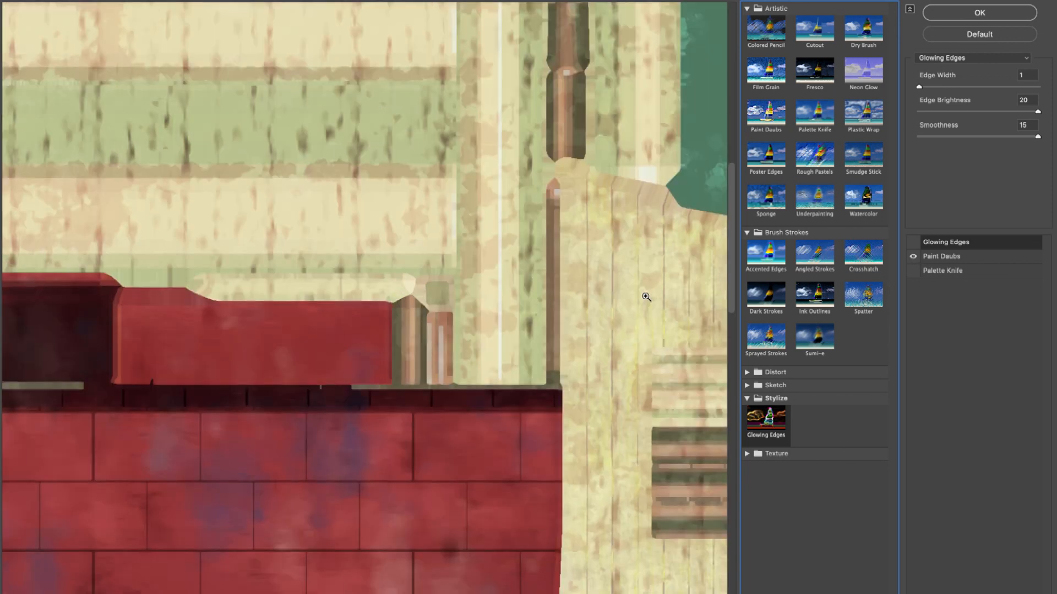
pyautogui.click(914, 258)
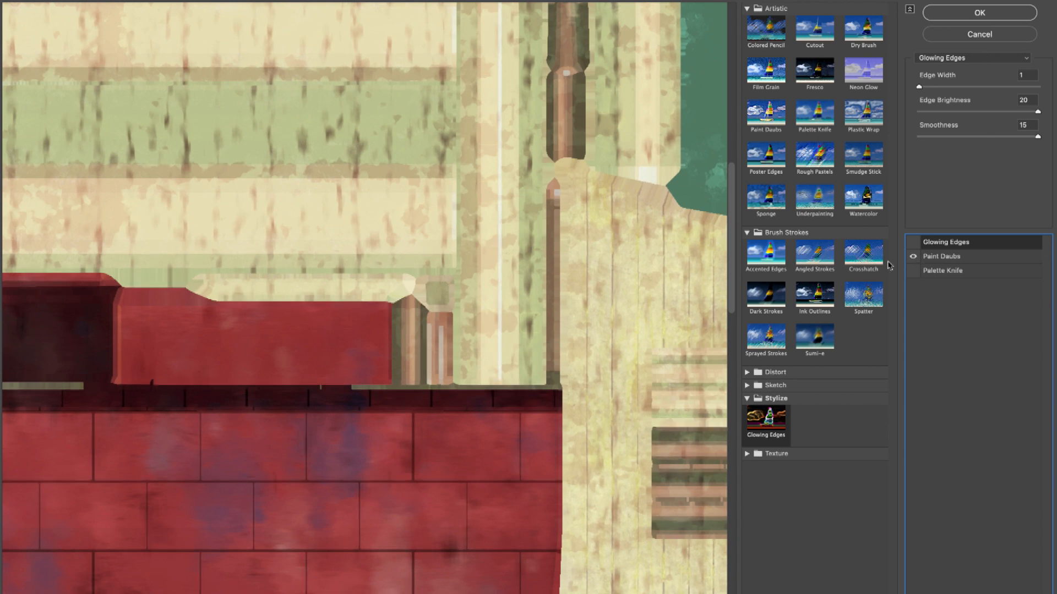
pyautogui.scroll(-3, 523, 332)
pyautogui.scroll(9, 531, 333)
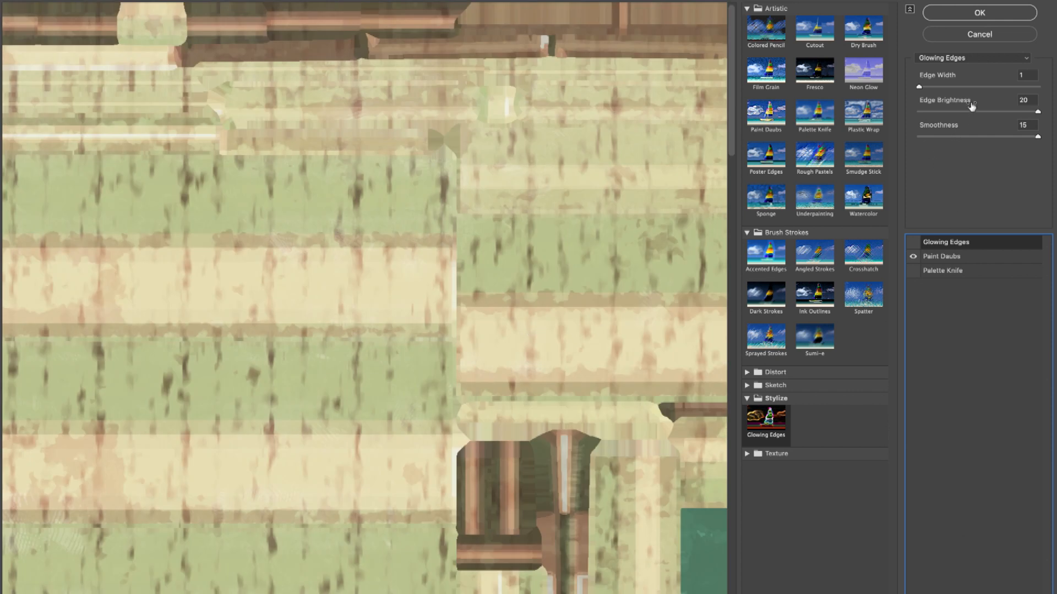
# Step: Select the Paint Daubs effect and adjust its Brush Size, trying 23 and 16 and settling on 10
pyautogui.click(980, 262)
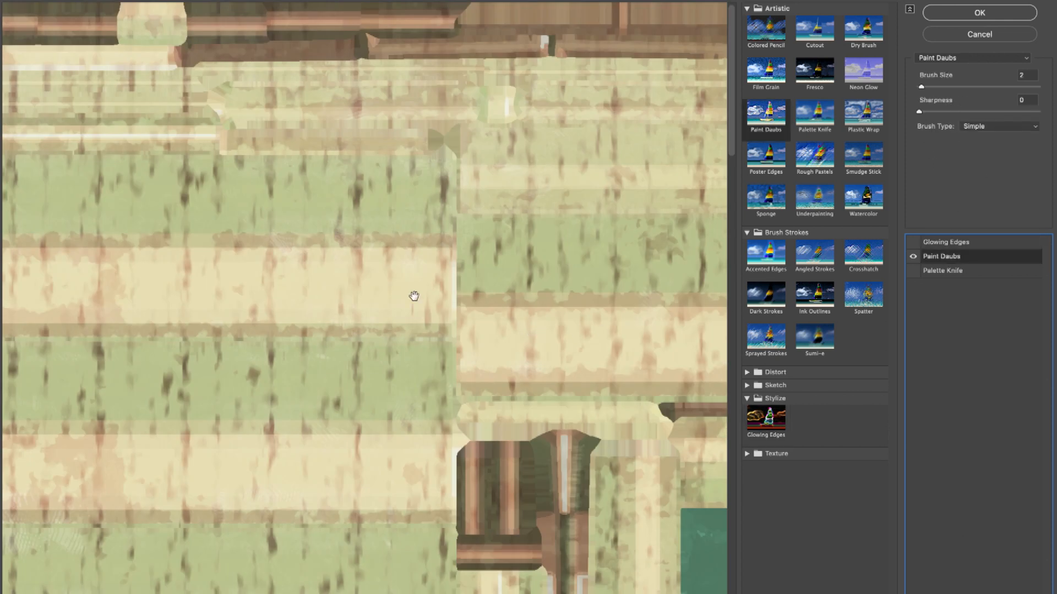
pyautogui.press('super+minus')
pyautogui.press('super+minus')
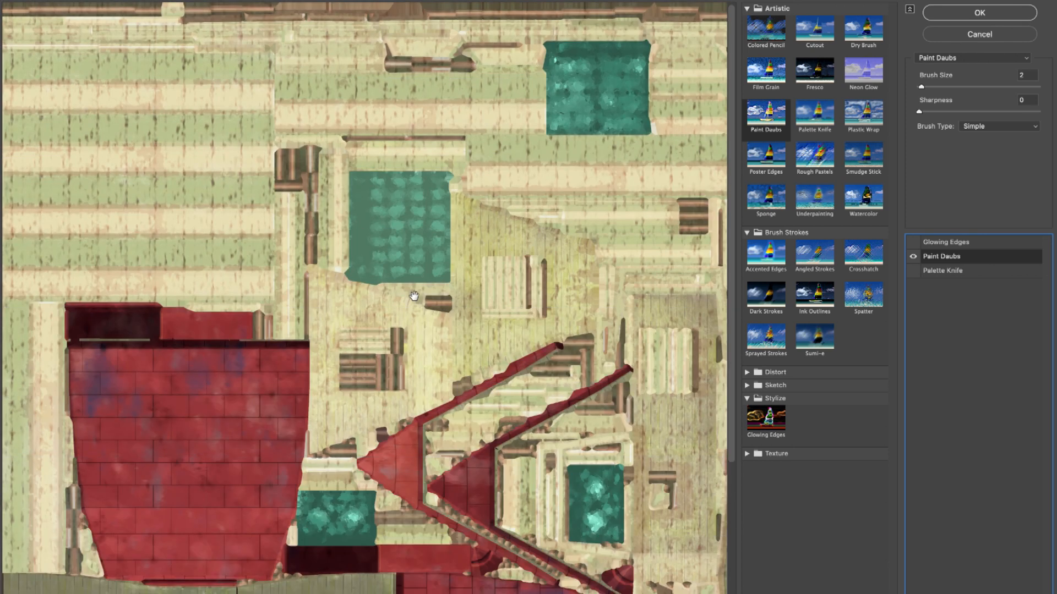
pyautogui.press('super+plus')
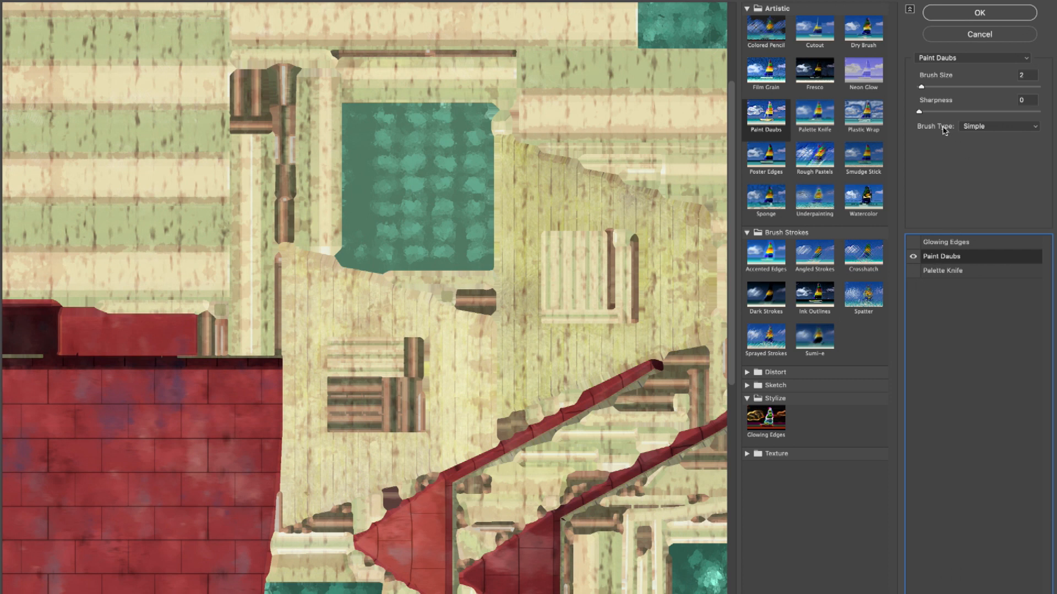
pyautogui.moveTo(922, 89); pyautogui.dragTo(973, 92)
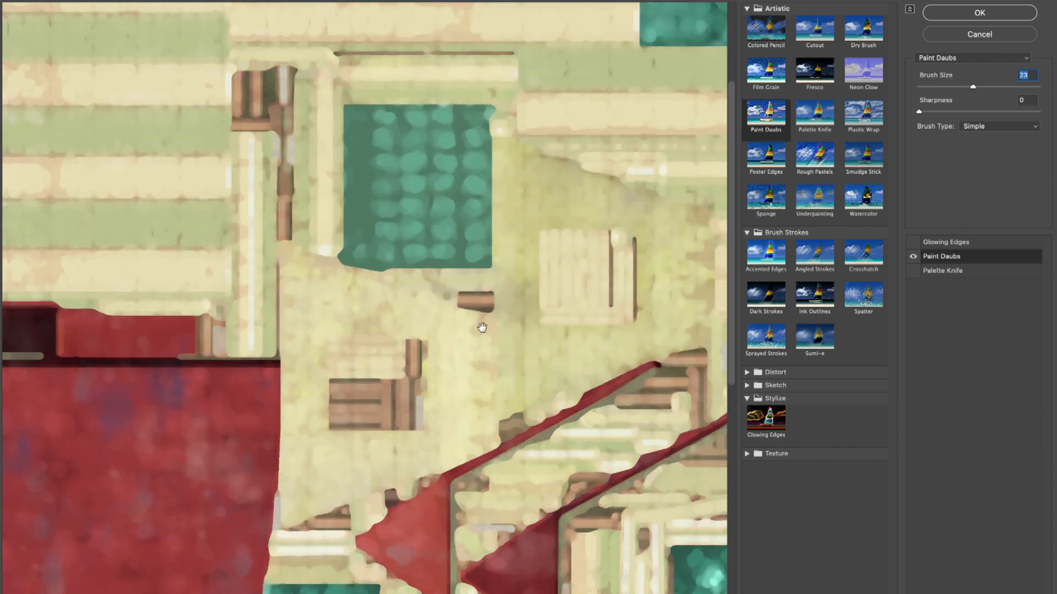
pyautogui.scroll(-6, 480, 324)
pyautogui.scroll(2, 482, 327)
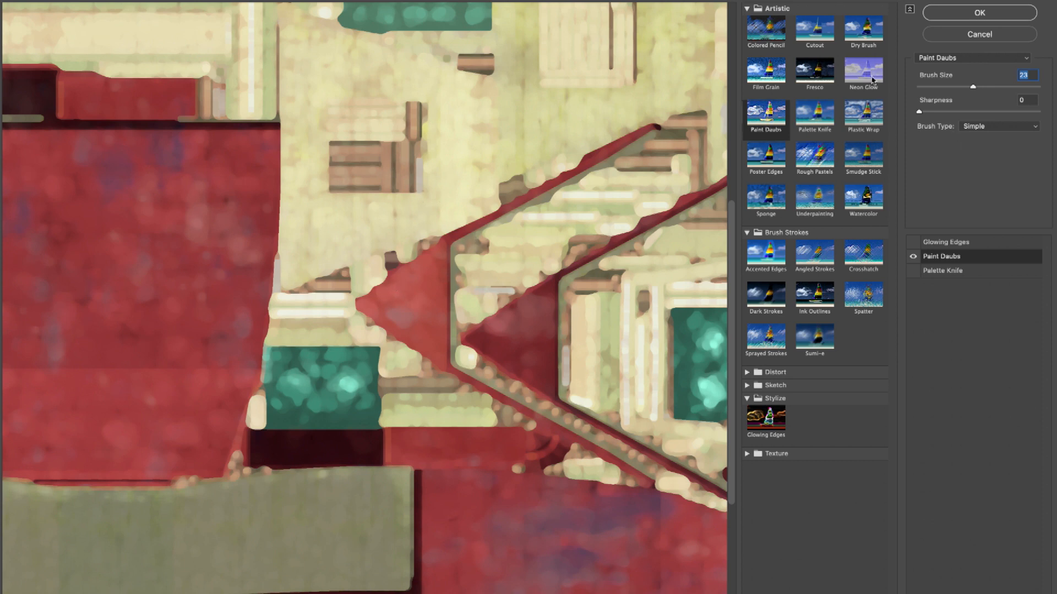
pyautogui.moveTo(972, 89); pyautogui.dragTo(960, 90)
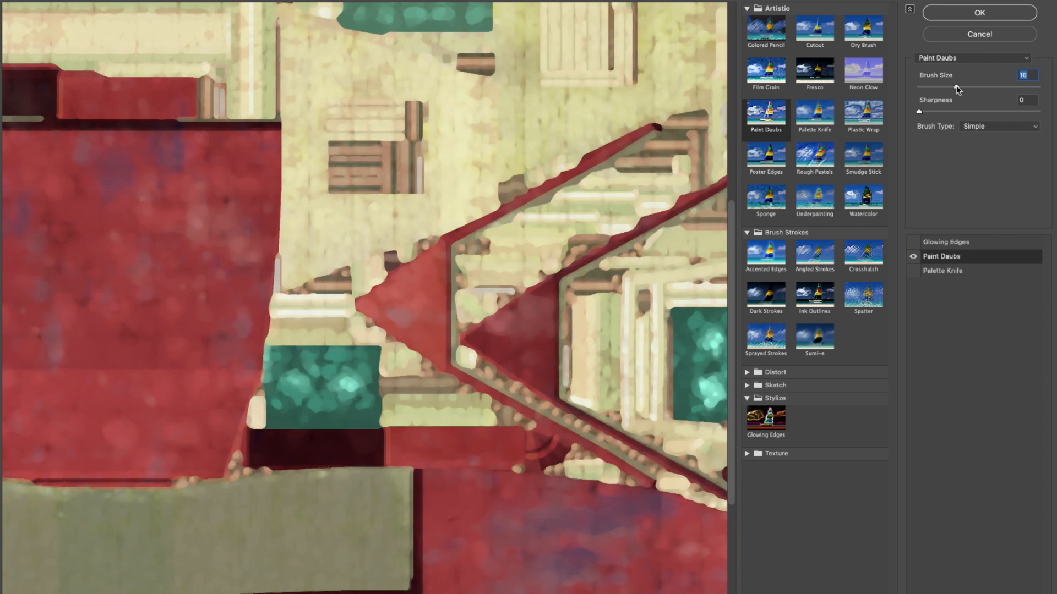
pyautogui.moveTo(958, 89)
pyautogui.mouseDown()
pyautogui.moveTo(929, 90)
pyautogui.moveTo(941, 91)
pyautogui.mouseUp()
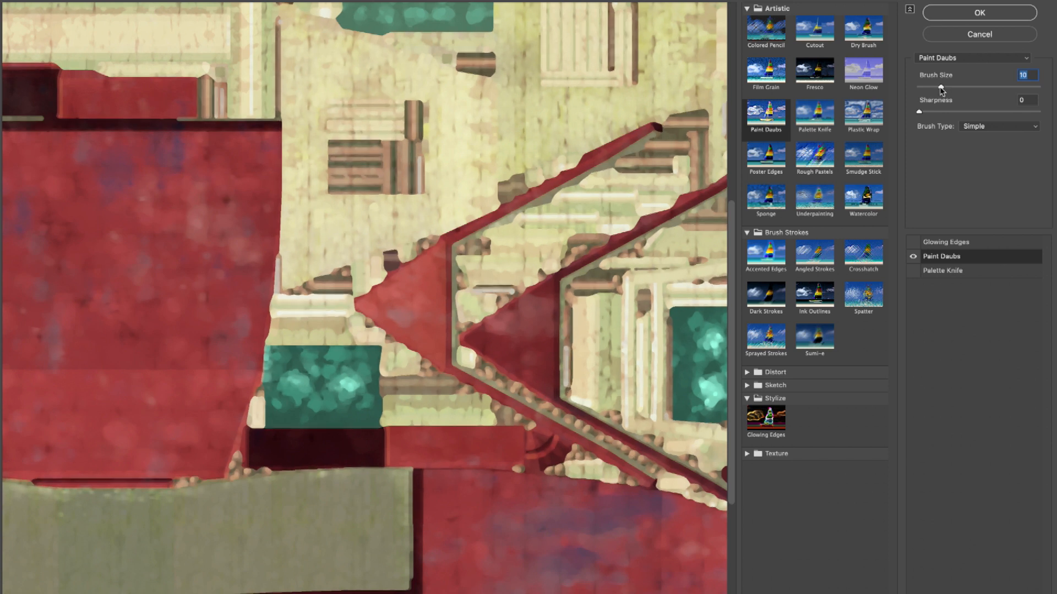
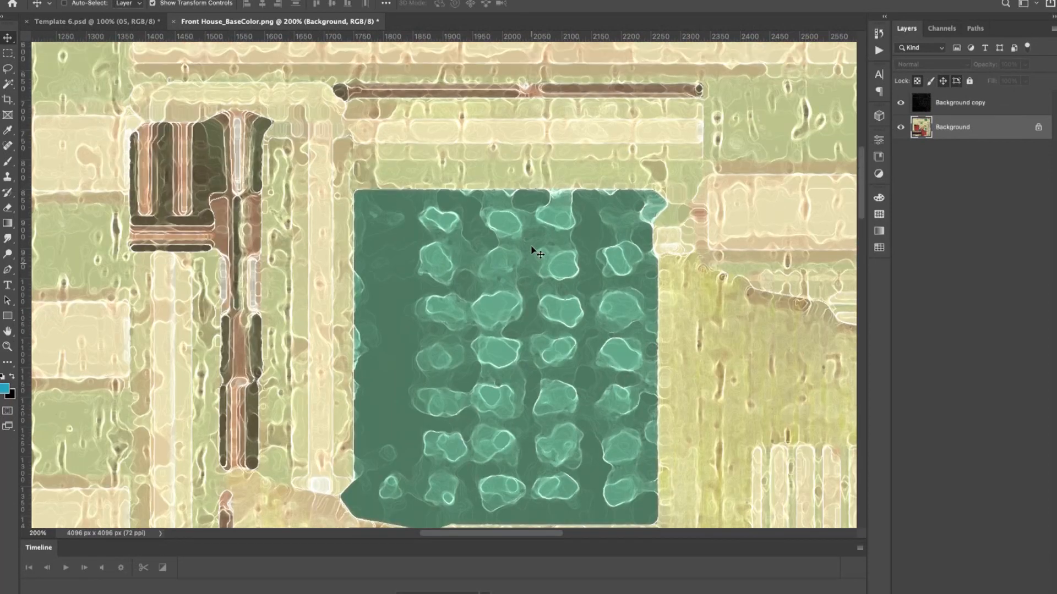
# Step: Examine the filtered Front House base color texture across its roof, wall and window areas
pyautogui.hotkey('ctrl', '-')
pyautogui.hotkey('ctrl', '-')
pyautogui.hotkey('ctrl', '-')
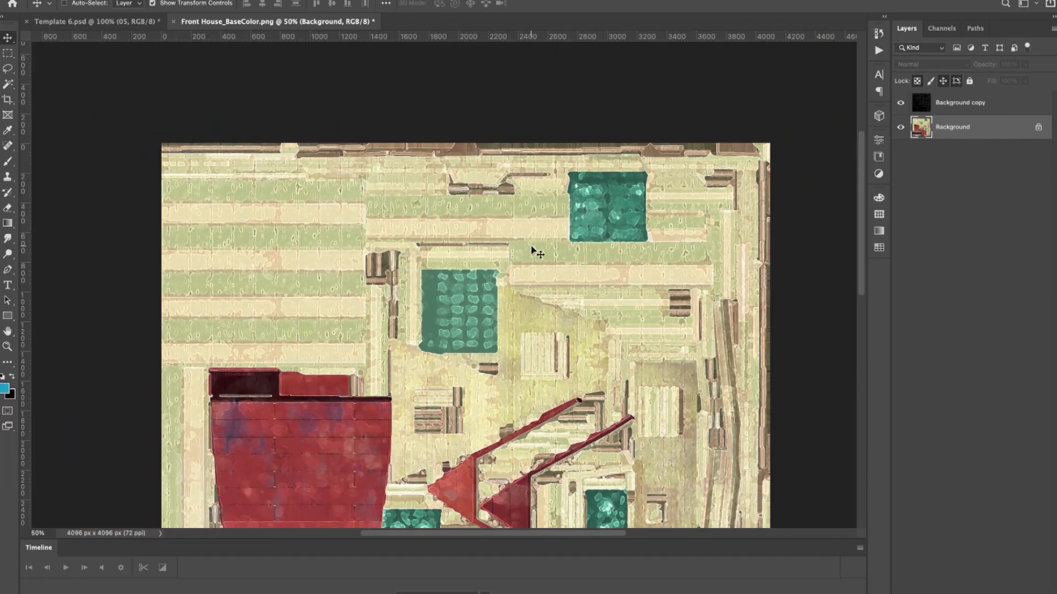
pyautogui.scroll(-5, 531, 253)
pyautogui.scroll(-2, 527, 256)
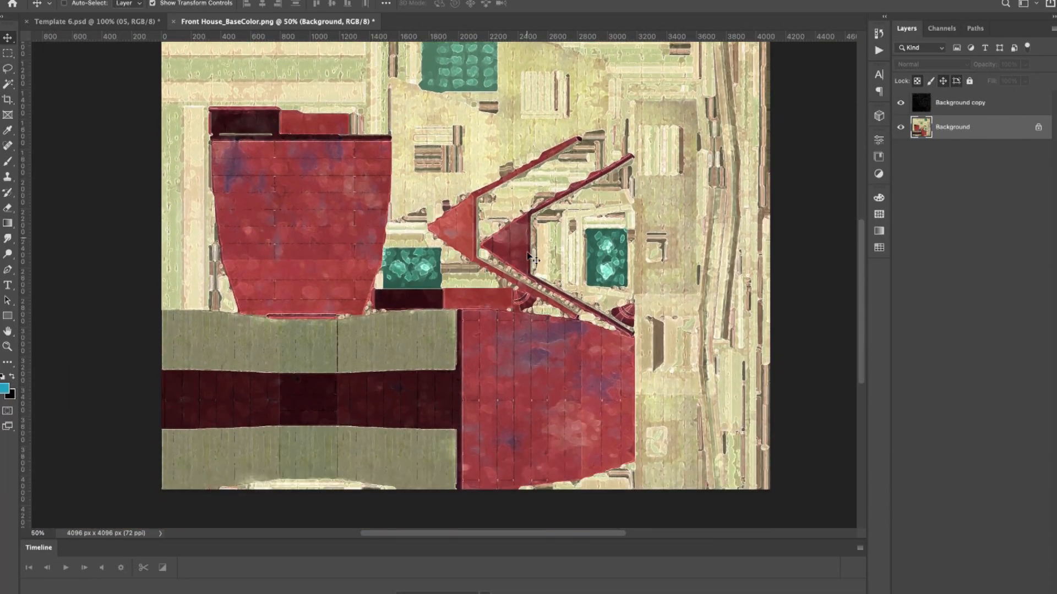
pyautogui.scroll(6, 527, 256)
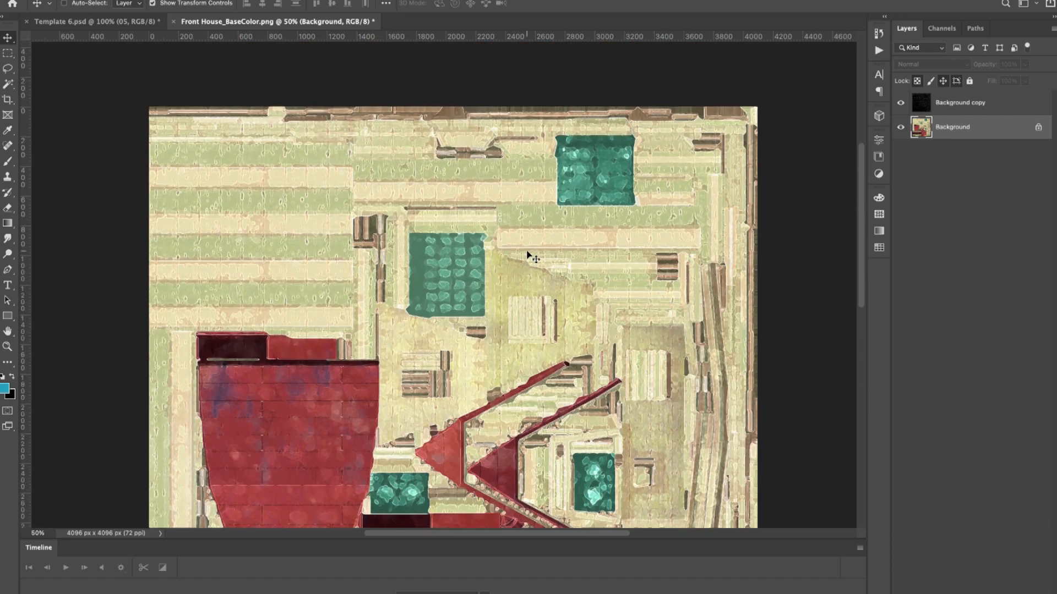
pyautogui.scroll(-1, 529, 257)
pyautogui.hscroll(1, 530, 258)
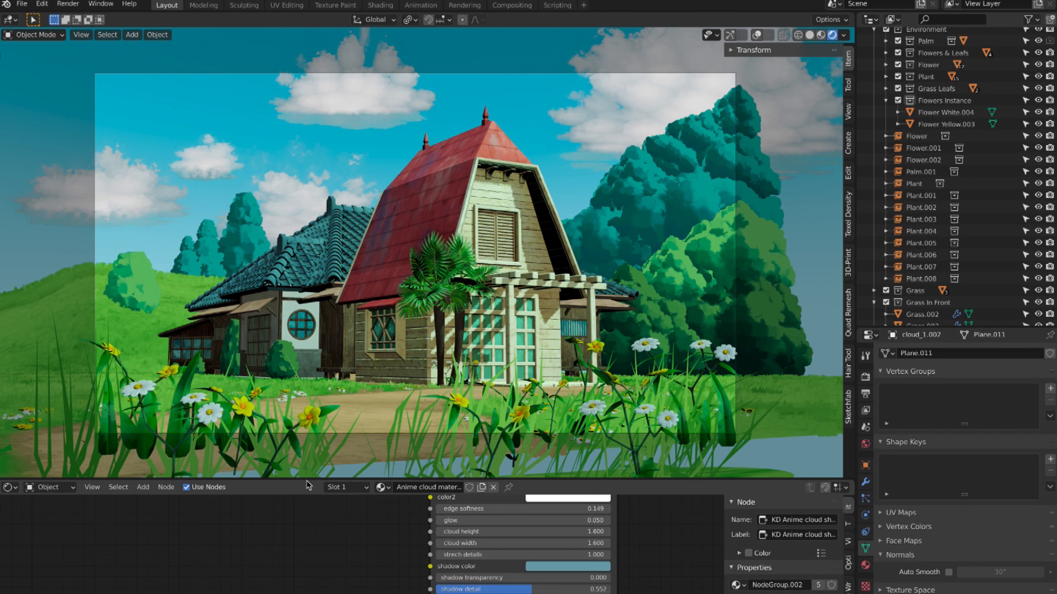
# Step: Switch to Blender, enlarge the shader editor, and select the front roof to bring its Front House material nodes into view
pyautogui.moveTo(310, 476); pyautogui.dragTo(314, 411)
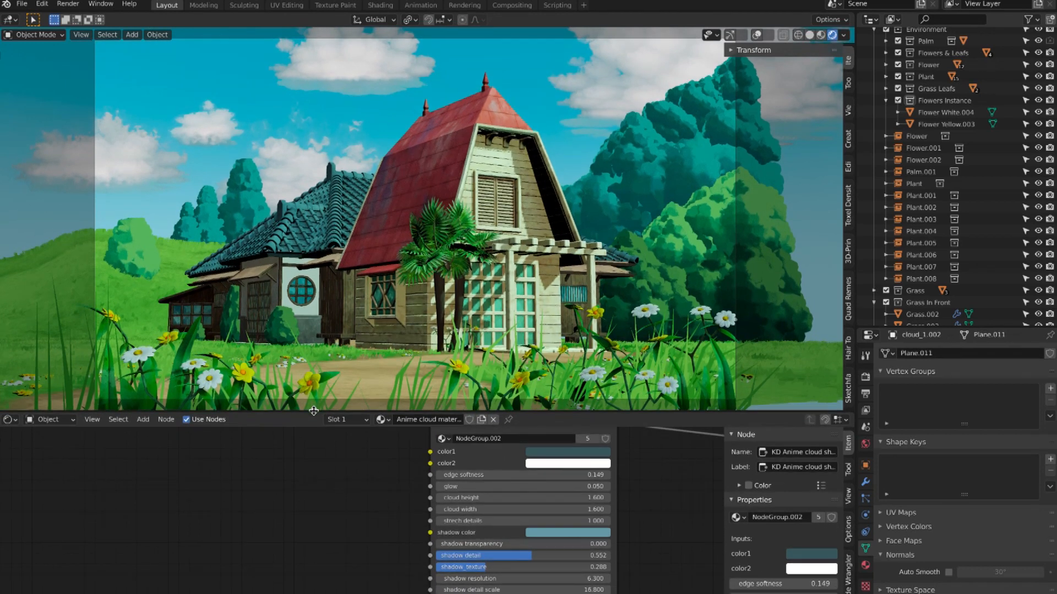
pyautogui.click(428, 169)
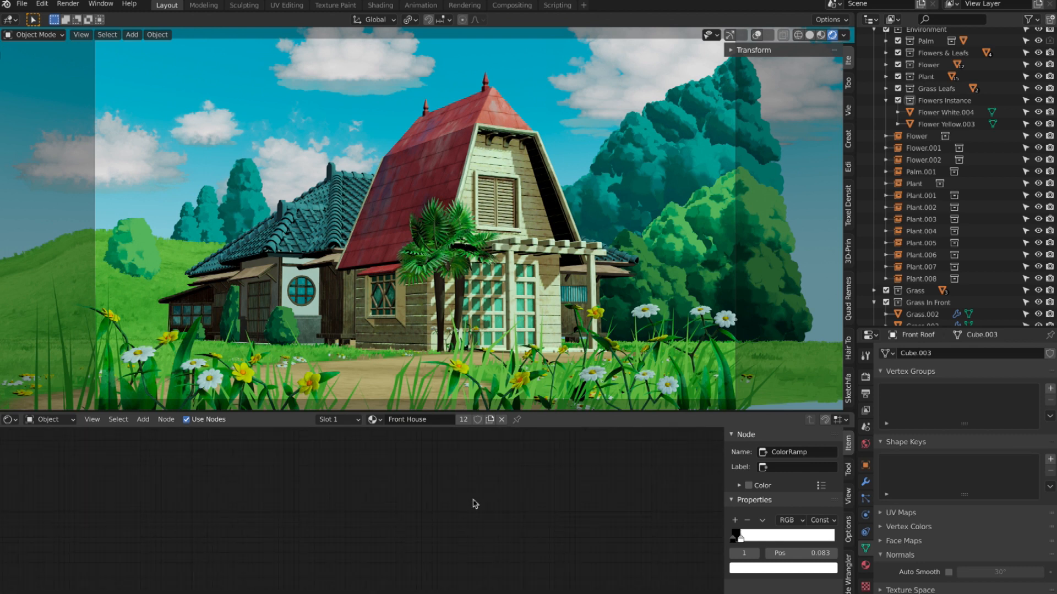
pyautogui.scroll(-5, 418, 512)
pyautogui.moveTo(442, 574); pyautogui.dragTo(442, 527, button='middle')
pyautogui.scroll(2, 442, 528)
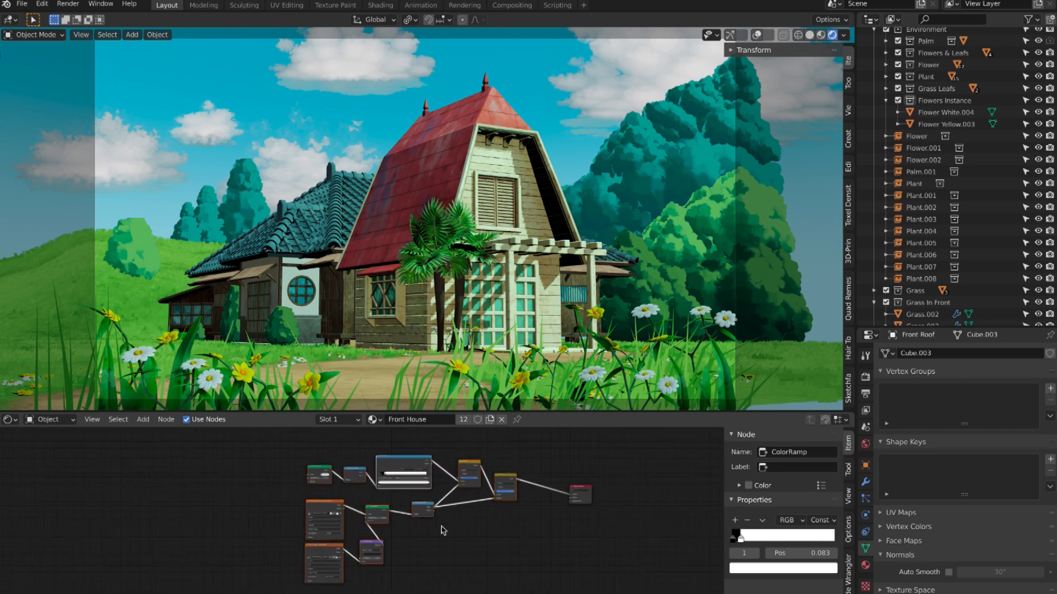
pyautogui.scroll(6, 443, 530)
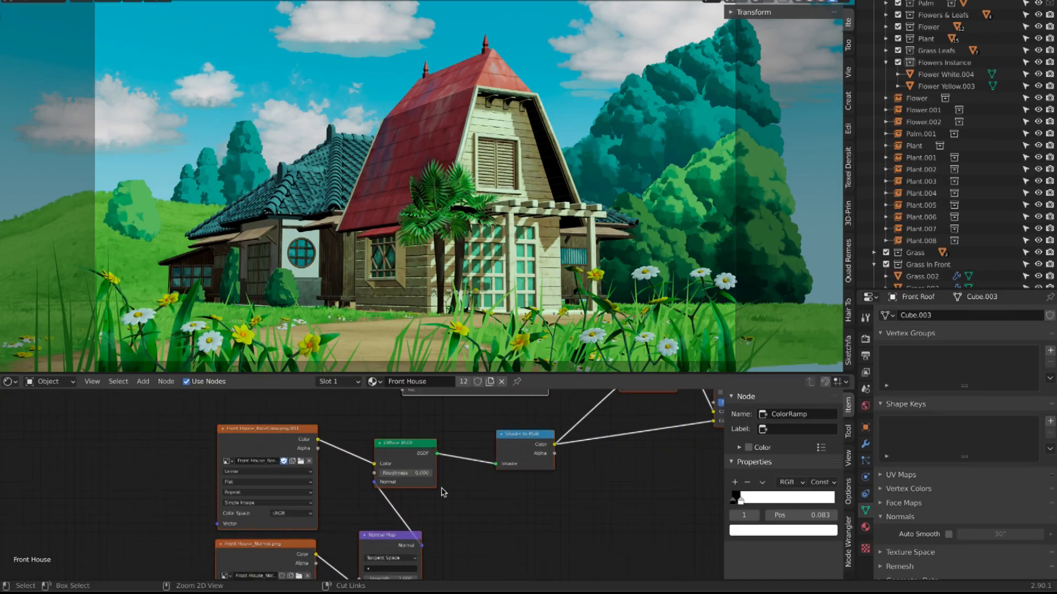
# Step: Examine the Front House base color and normal image textures and how they feed the Diffuse BSDF through the Normal Map node
pyautogui.keyDown('ctrl'); pyautogui.scroll(4, 441, 489); pyautogui.keyUp('ctrl')
pyautogui.hscroll(-2, 331, 481)
pyautogui.moveTo(331, 481); pyautogui.dragTo(374, 468, button='middle')
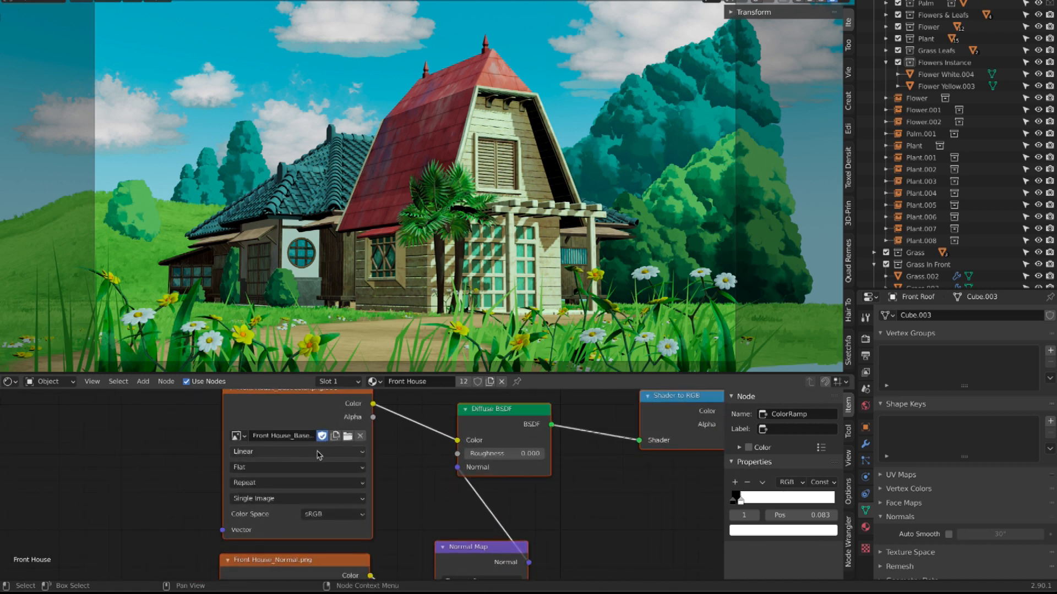
pyautogui.hscroll(3, 317, 452)
pyautogui.scroll(-4, 319, 454)
pyautogui.scroll(-2, 220, 500)
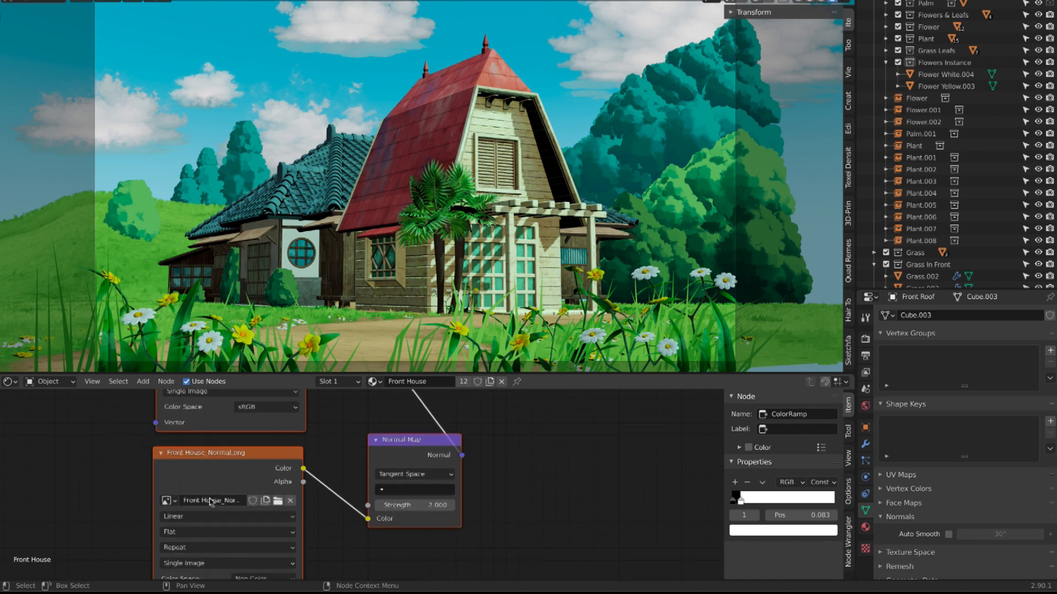
pyautogui.hscroll(2, 251, 456)
pyautogui.scroll(1, 251, 457)
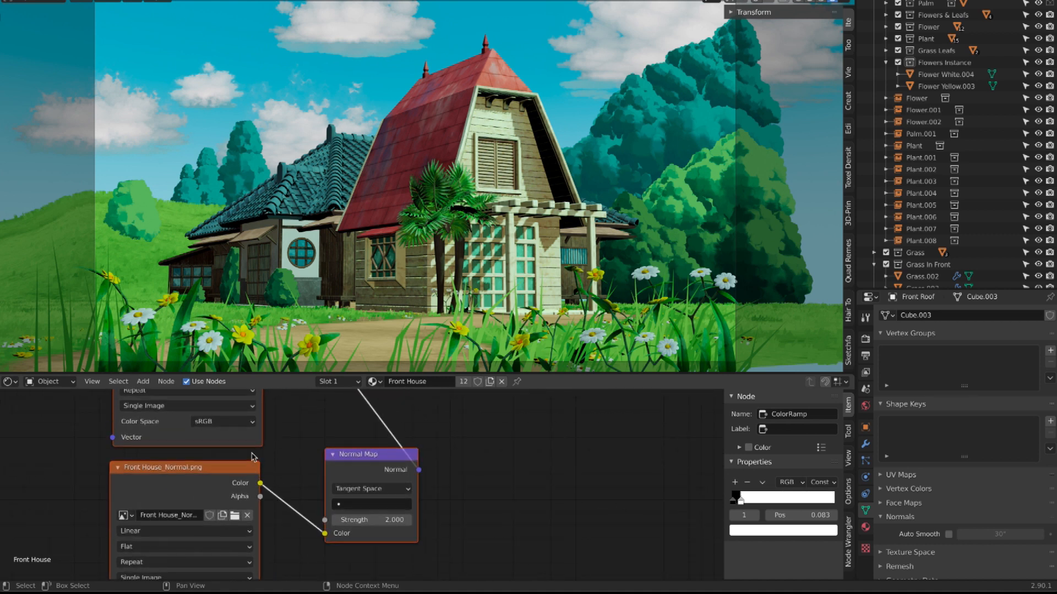
pyautogui.hscroll(1, 301, 463)
pyautogui.scroll(1, 301, 463)
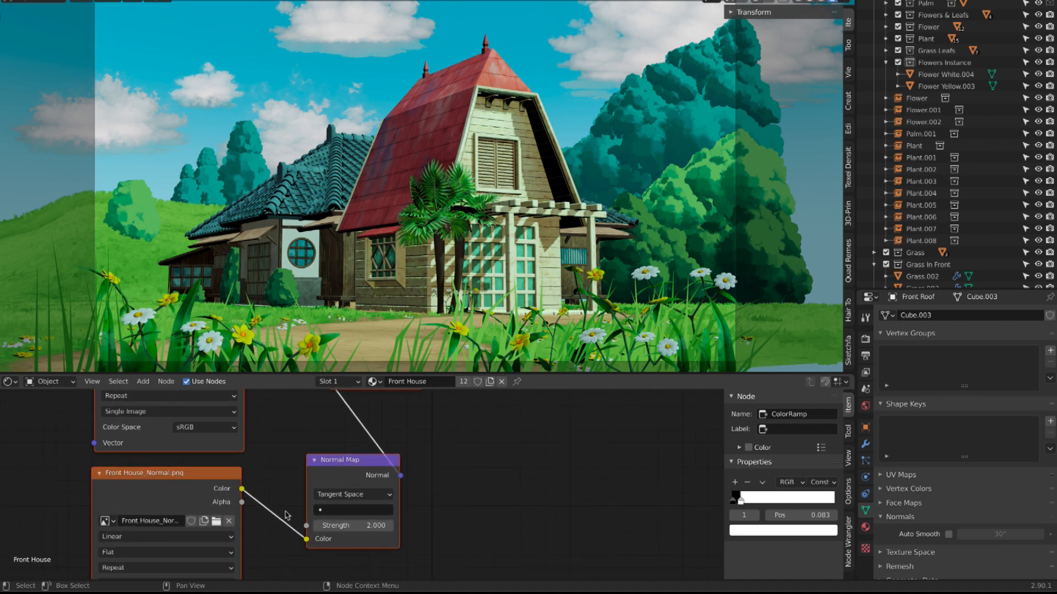
pyautogui.scroll(3, 351, 506)
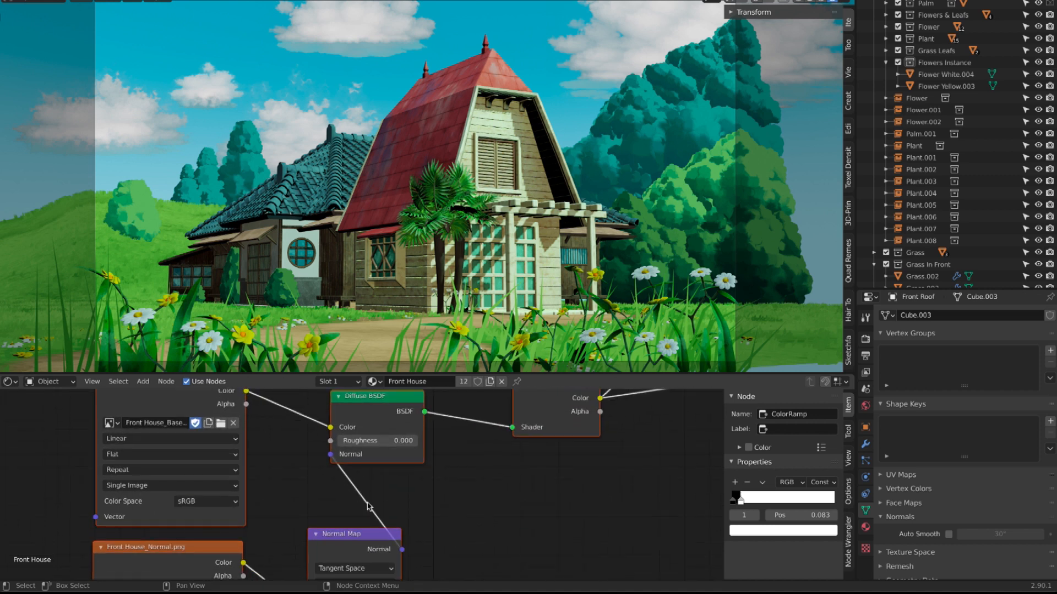
# Step: Disconnect the Normal Map node from the Diffuse BSDF to compare the shading, and reconnect it to the Normal input
pyautogui.press('alt')
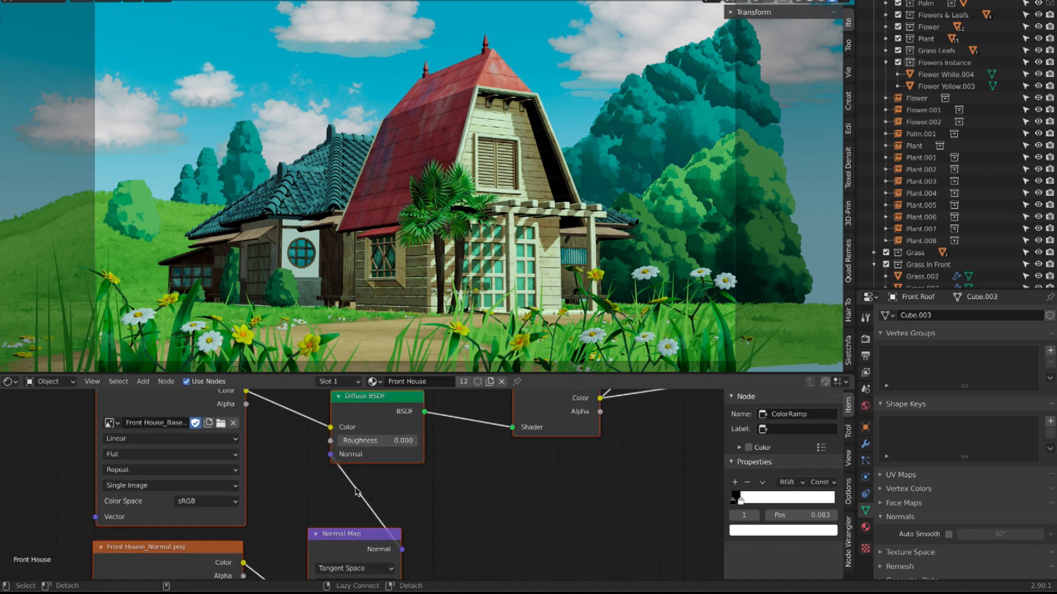
pyautogui.moveTo(331, 454); pyautogui.dragTo(308, 482)
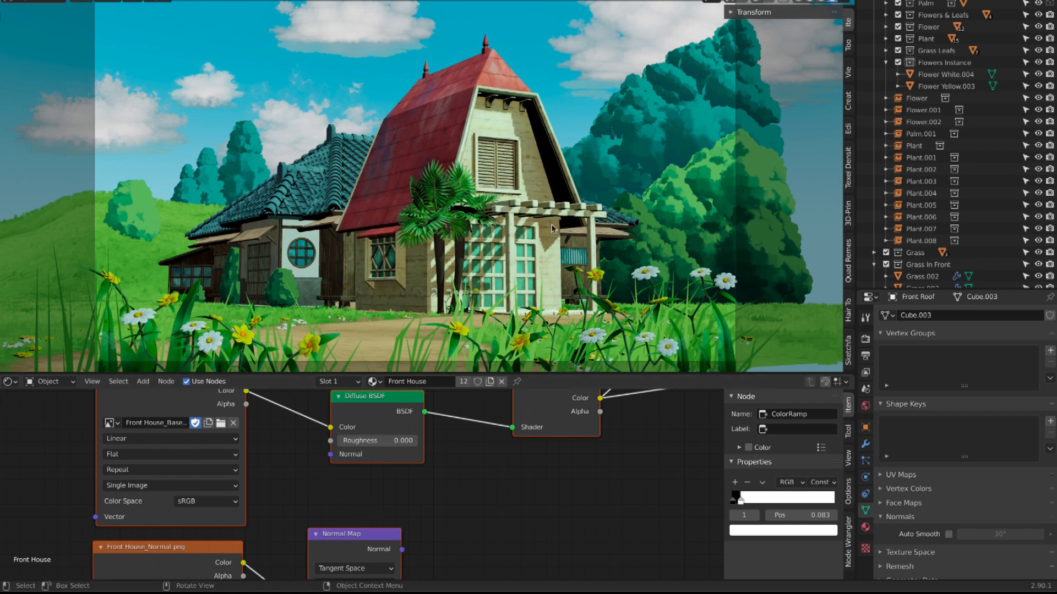
pyautogui.moveTo(402, 549); pyautogui.dragTo(329, 455)
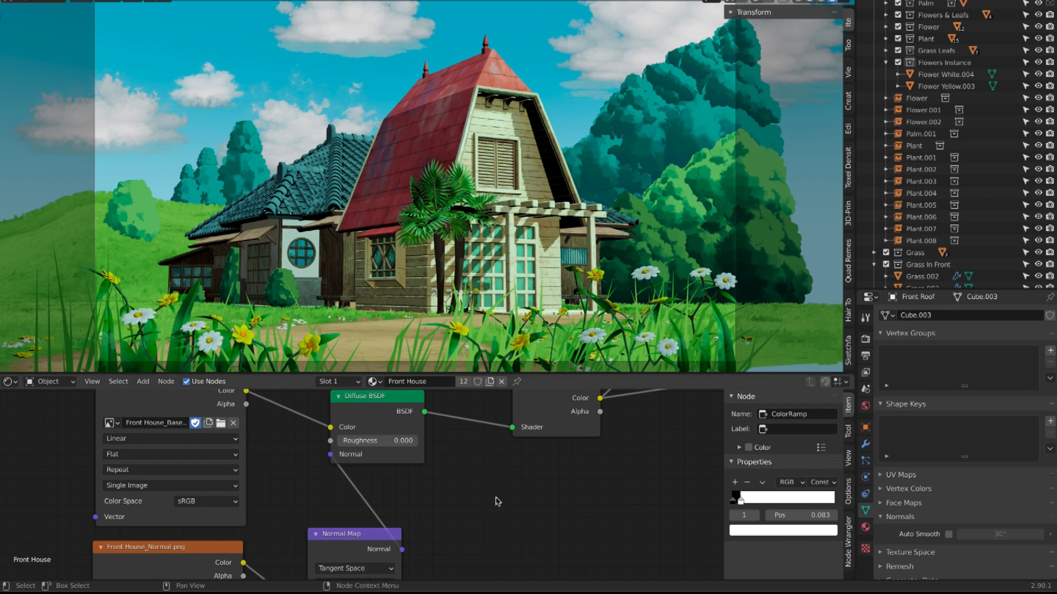
# Step: Examine how the base color's Shader to RGB output feeds the Lighten and Multiply nodes, enlarging the shader editor further
pyautogui.scroll(2, 496, 502)
pyautogui.hscroll(2, 496, 502)
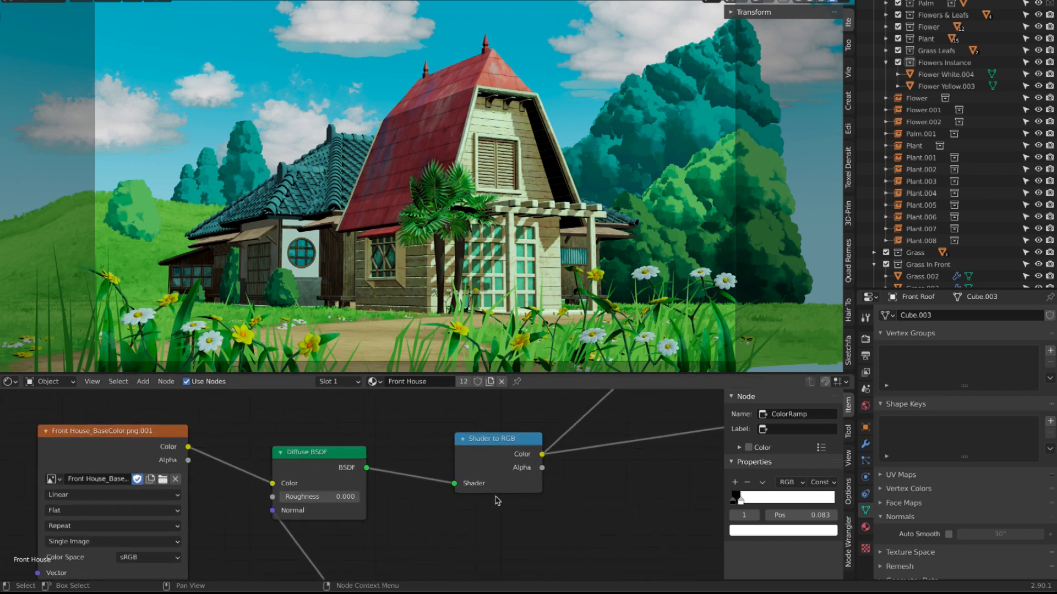
pyautogui.scroll(-1, 496, 502)
pyautogui.hscroll(5, 496, 502)
pyautogui.scroll(3, 496, 501)
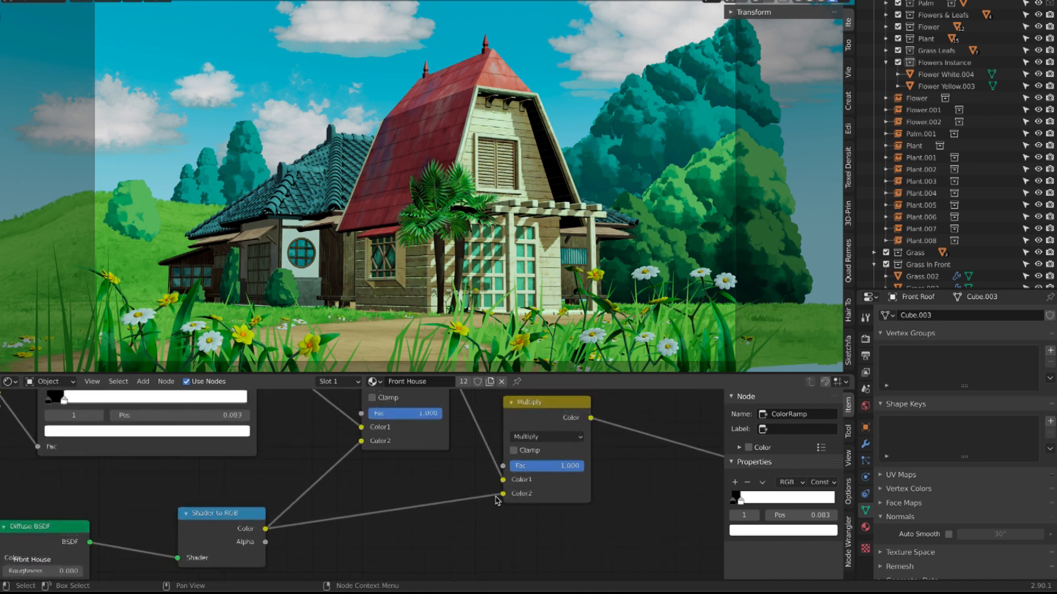
pyautogui.scroll(1, 496, 501)
pyautogui.hscroll(-1, 496, 502)
pyautogui.moveTo(550, 374); pyautogui.dragTo(550, 318)
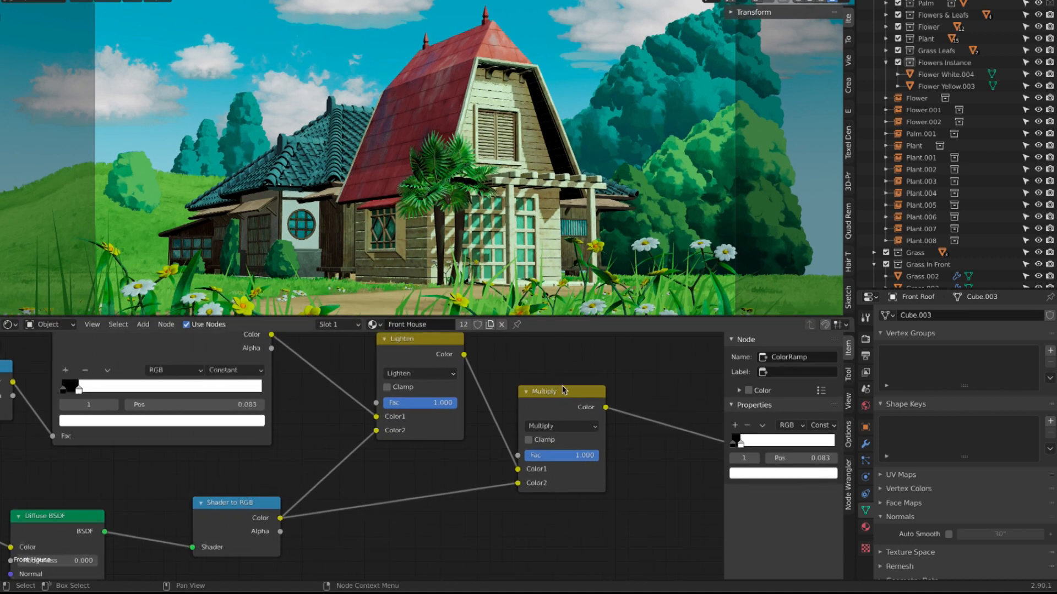
# Step: Examine the plain Diffuse BSDF, Shader to RGB and ColorRamp branch that feeds the Lighten node
pyautogui.hscroll(-5, 564, 390)
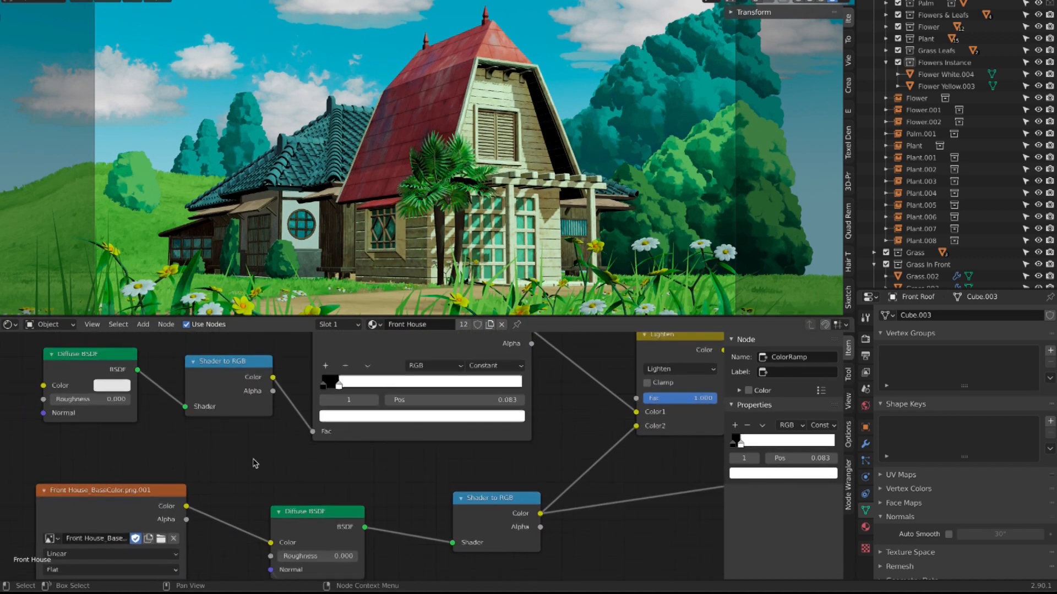
pyautogui.scroll(1, 273, 462)
pyautogui.hscroll(1, 273, 462)
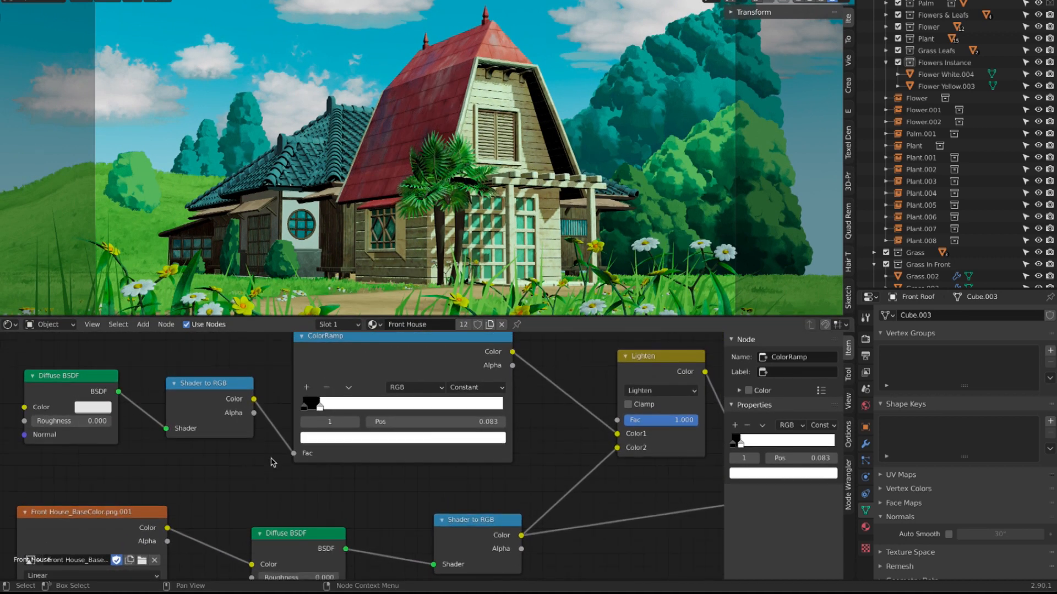
pyautogui.scroll(1, 274, 463)
pyautogui.scroll(-1, 274, 463)
pyautogui.hscroll(-1, 272, 463)
pyautogui.hscroll(-2, 270, 462)
pyautogui.scroll(-1, 271, 462)
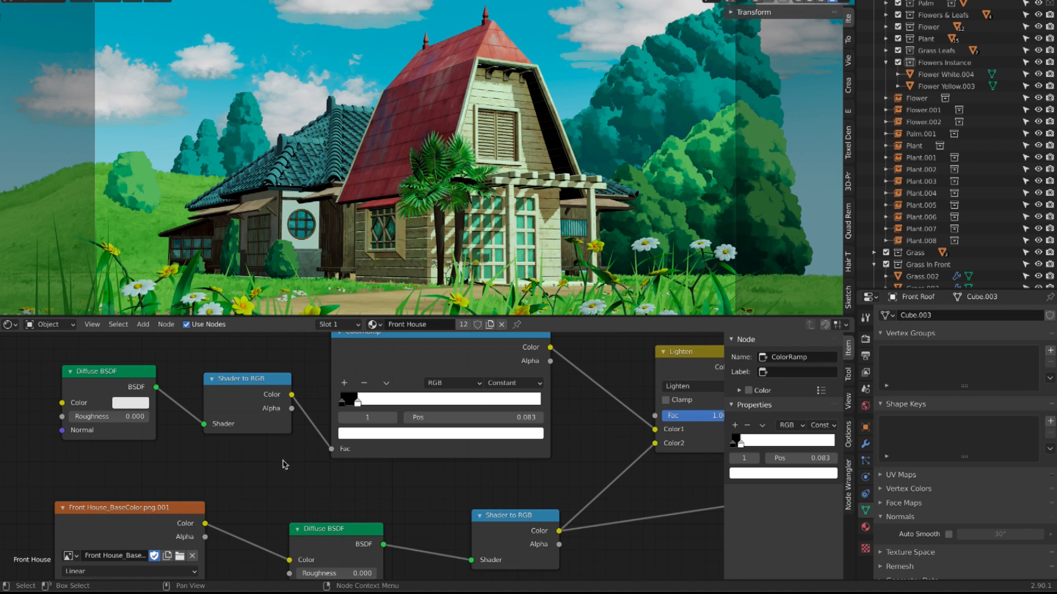
pyautogui.hscroll(2, 283, 465)
pyautogui.scroll(1, 284, 465)
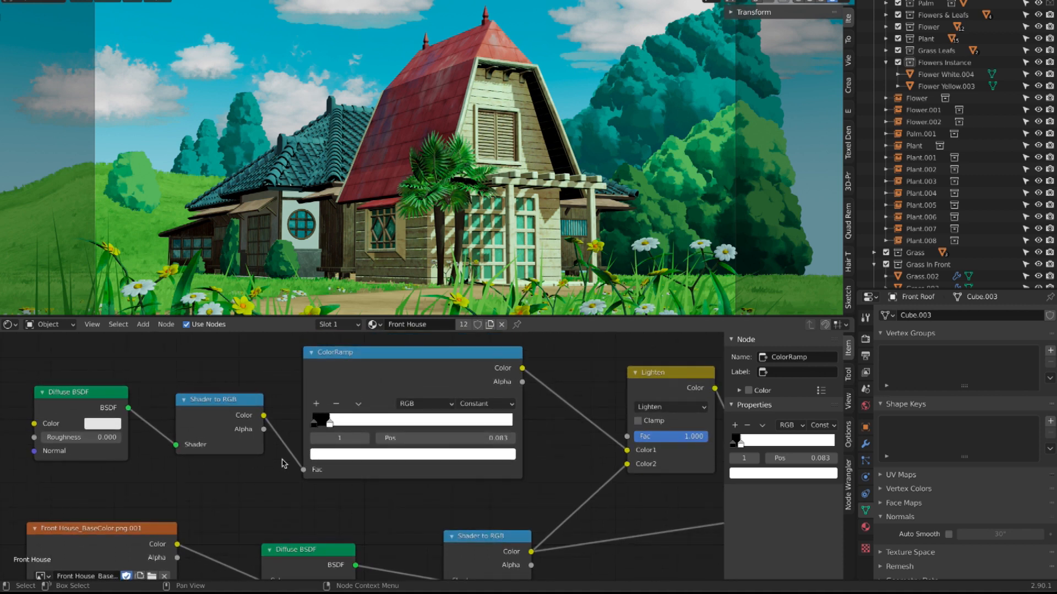
pyautogui.hscroll(-3, 283, 465)
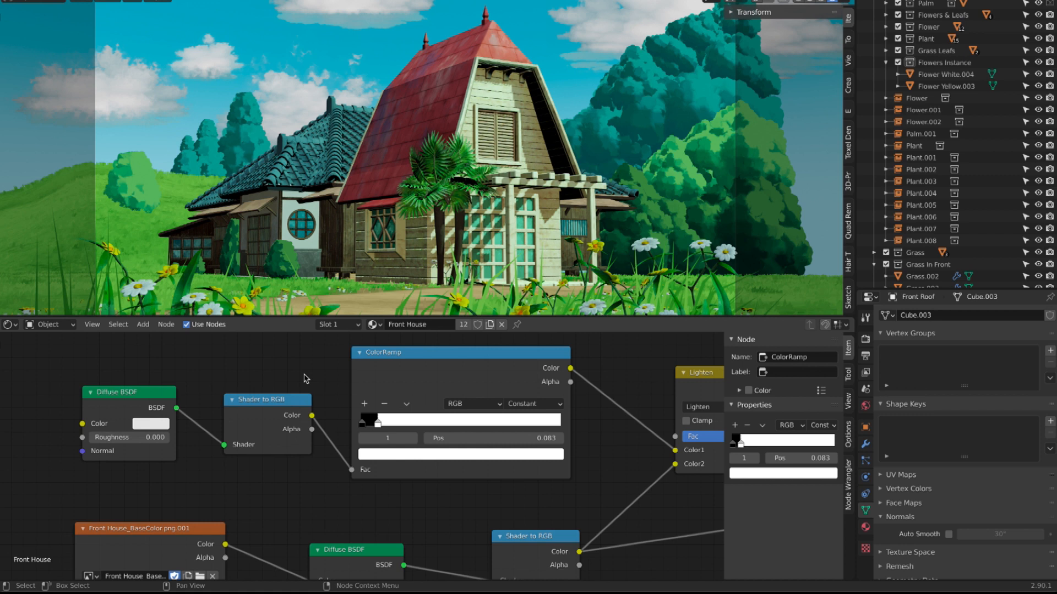
pyautogui.scroll(1, 306, 379)
pyautogui.hscroll(5, 306, 378)
# Step: Try the ColorRamp's white stop at positions 0.070 and 0.243 to compare the shadow areas on the house
pyautogui.moveTo(321, 408); pyautogui.dragTo(320, 408, button='middle')
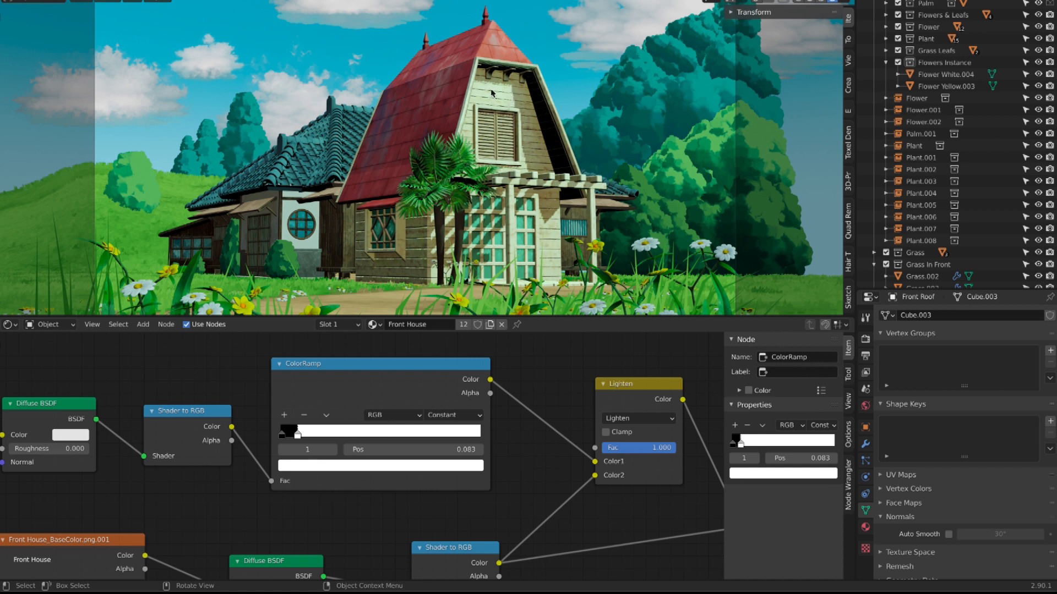
pyautogui.moveTo(297, 437)
pyautogui.mouseDown()
pyautogui.moveTo(446, 437)
pyautogui.moveTo(296, 438)
pyautogui.mouseUp()
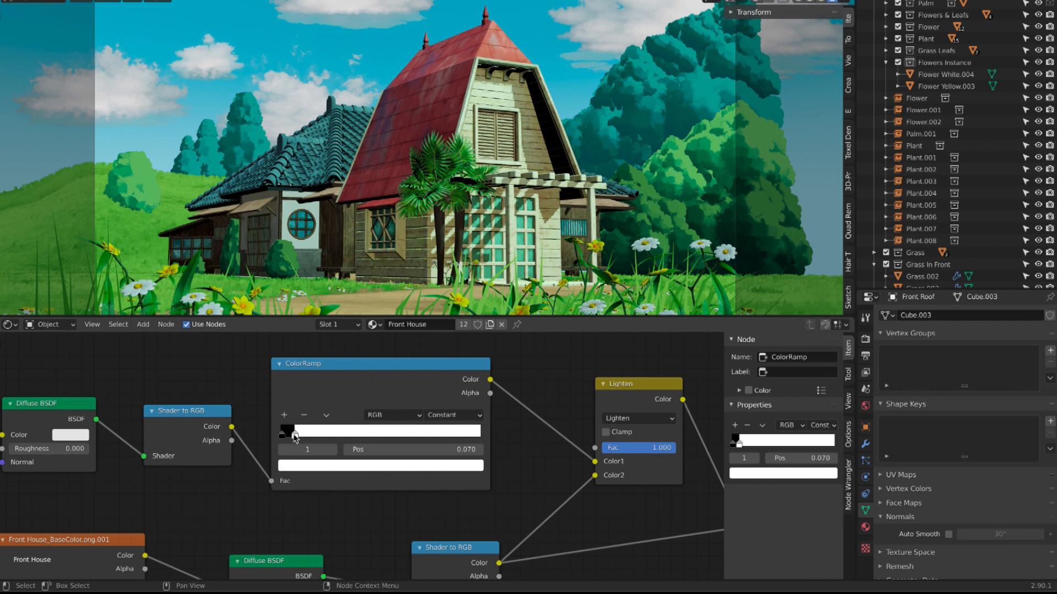
pyautogui.moveTo(302, 439); pyautogui.dragTo(330, 437)
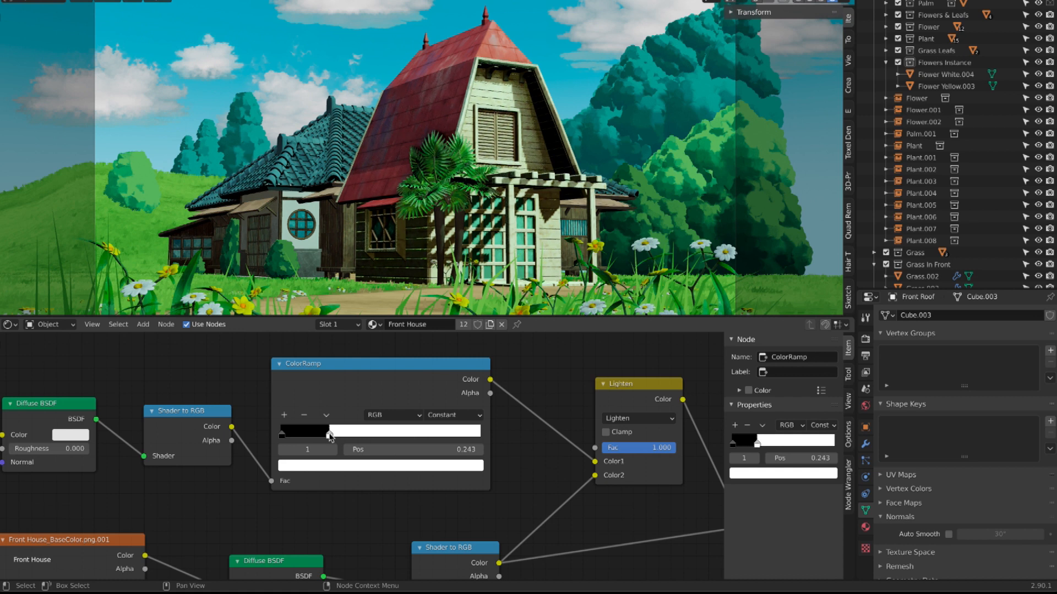
# Step: Try Linear and Ease interpolation on the ColorRamp, return it to Constant, and move the white stop back close to the black stop
pyautogui.click(468, 416)
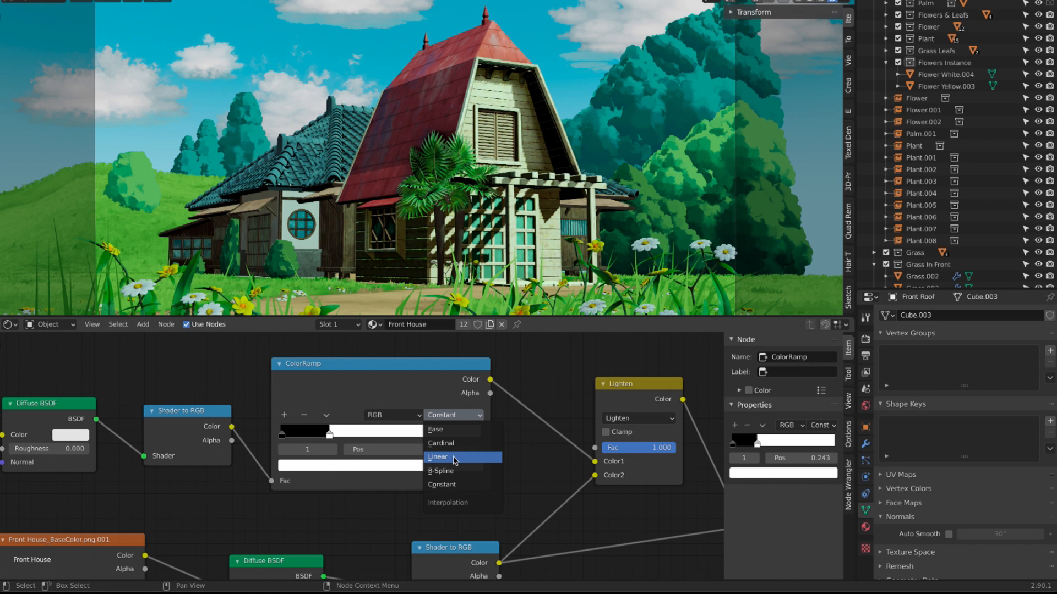
pyautogui.click(455, 459)
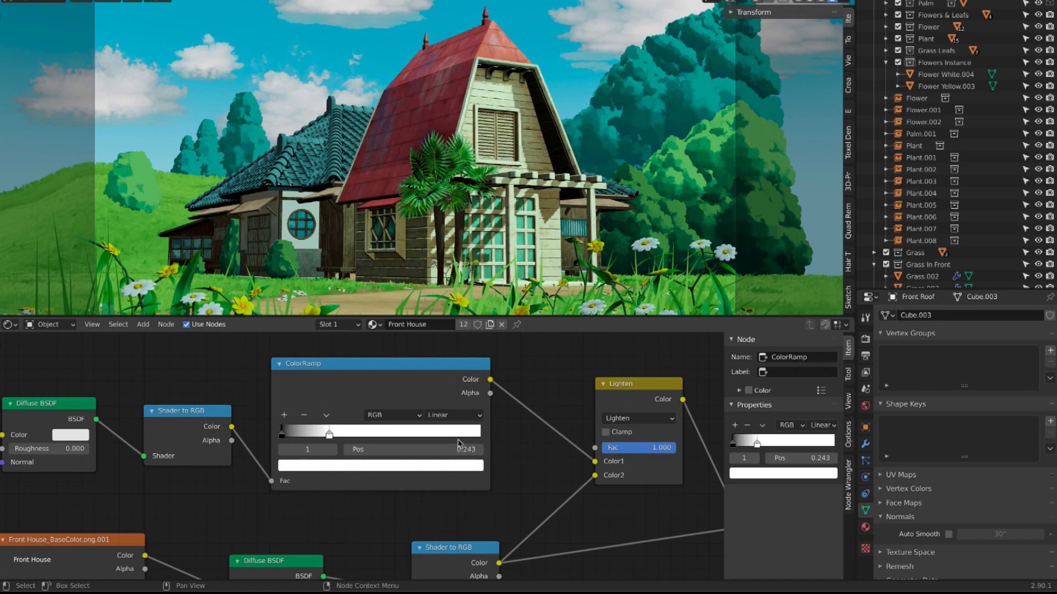
pyautogui.click(469, 417)
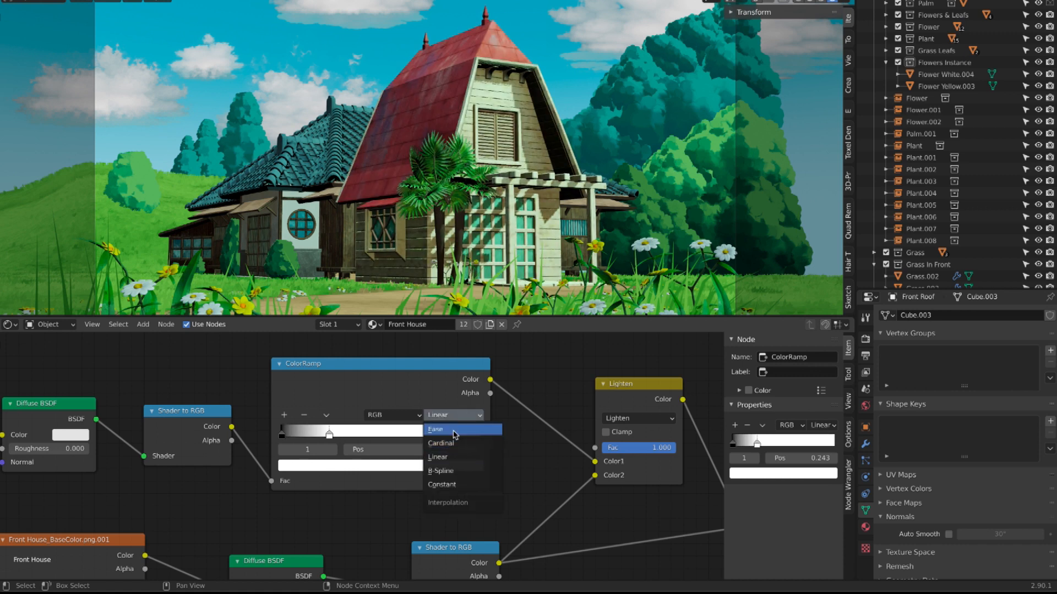
pyautogui.click(456, 431)
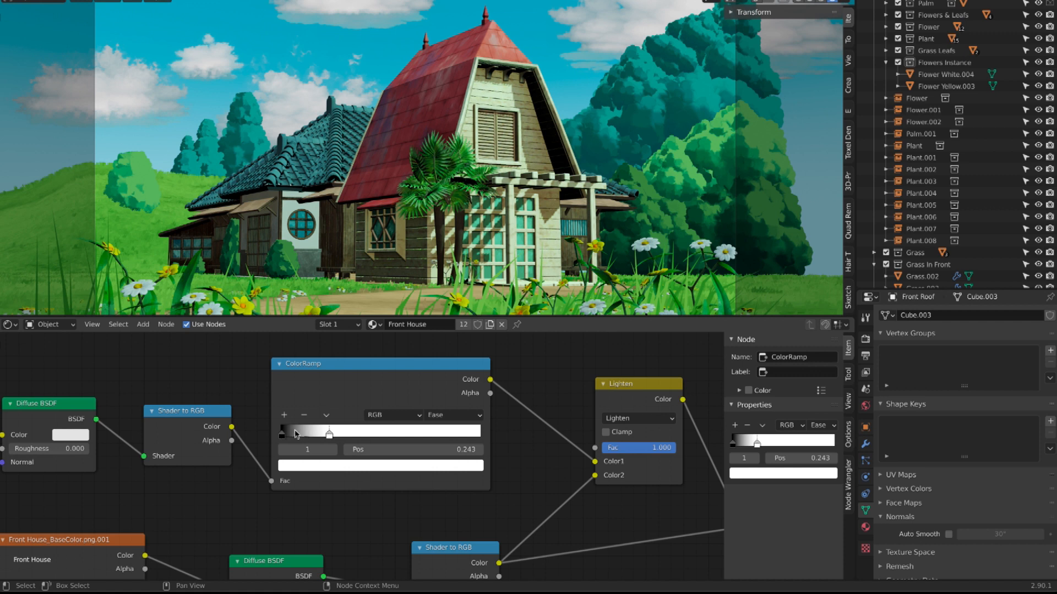
pyautogui.click(454, 417)
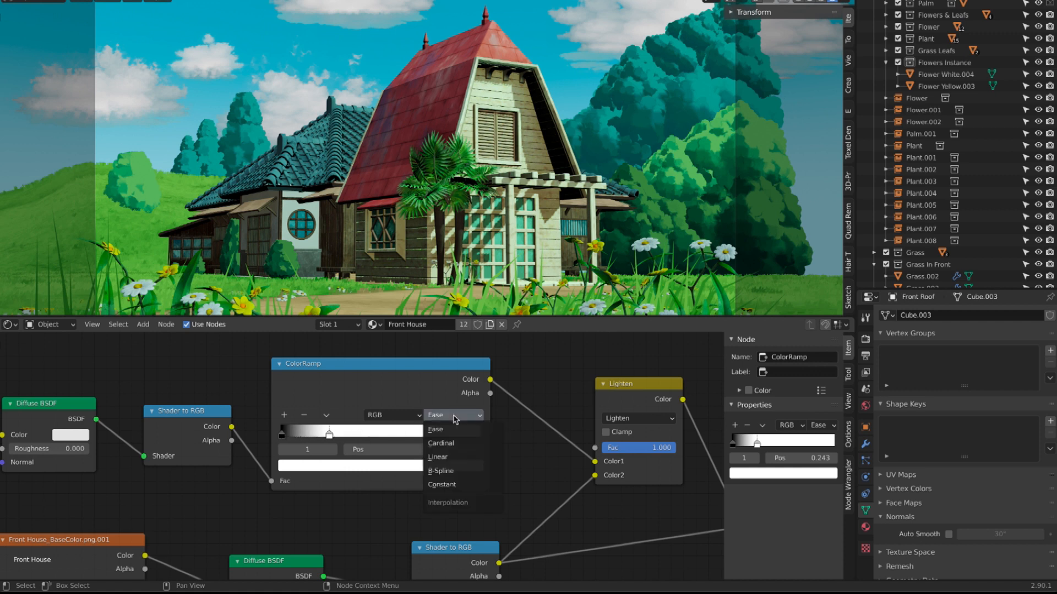
pyautogui.click(459, 487)
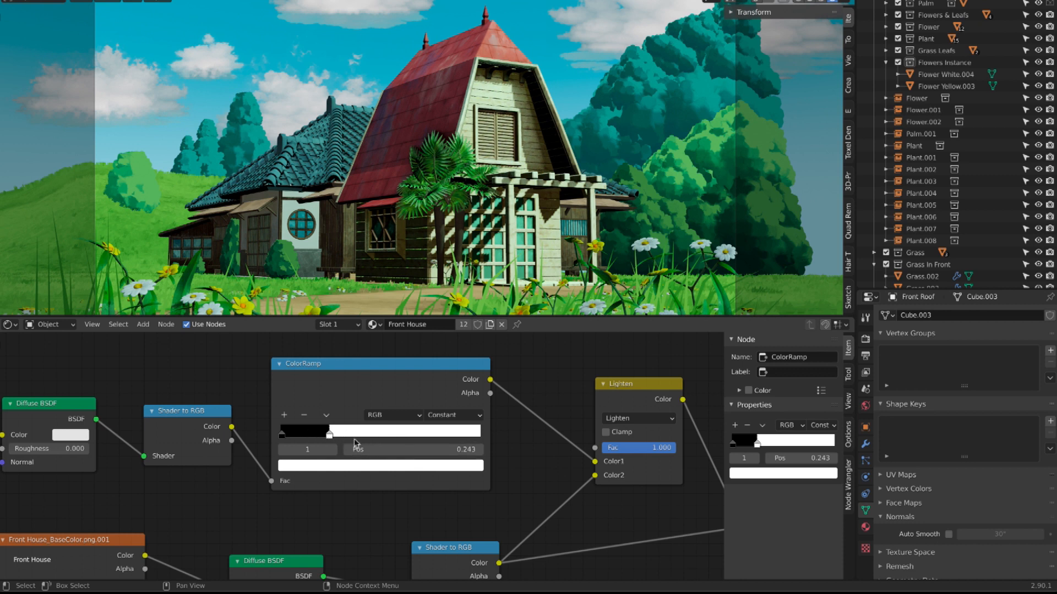
pyautogui.moveTo(329, 437); pyautogui.dragTo(301, 441)
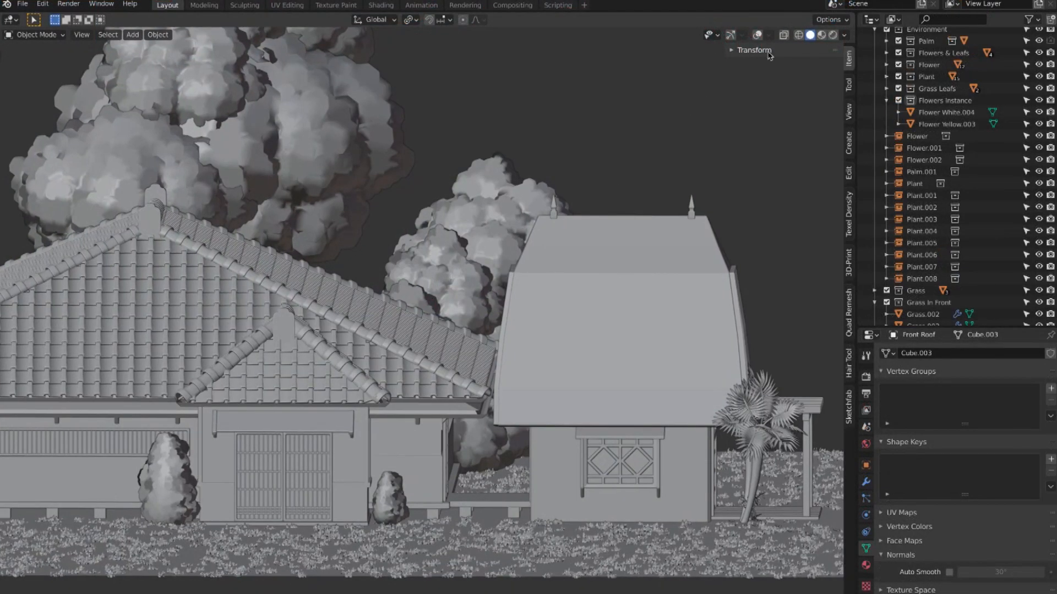
# Step: Switch the viewport to rendered shading and view the house scene through the camera
pyautogui.click(833, 35)
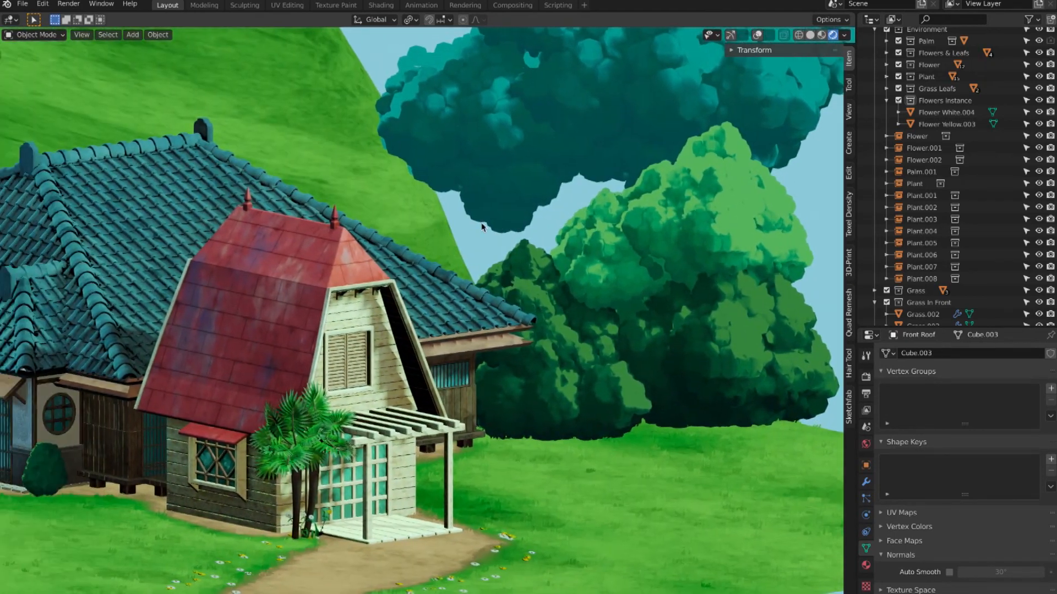
pyautogui.press('KP_0')
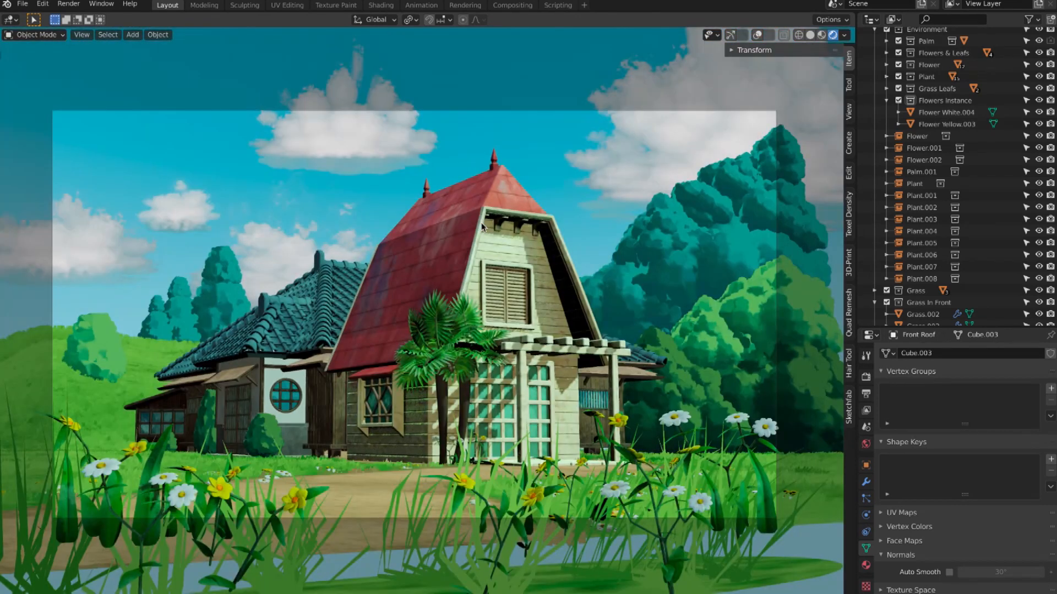